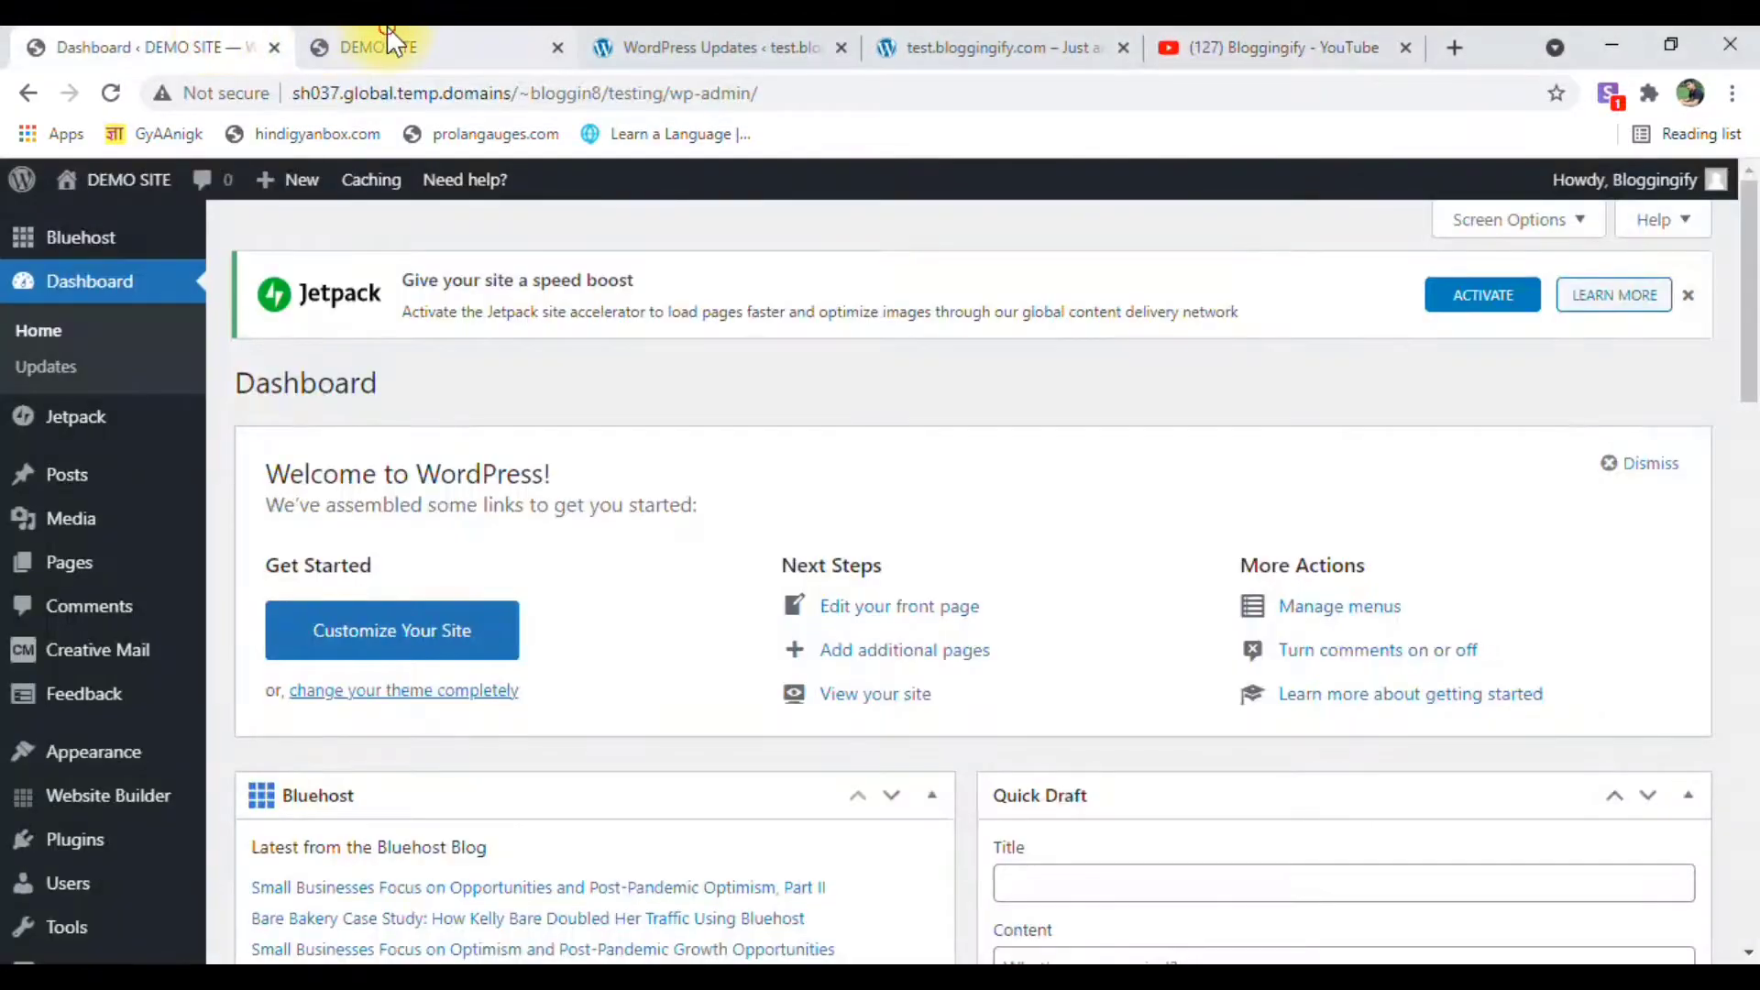
Compare the DEMO SITE home page and its address with the front page of test.bloggingify.com.
{"action": "scroll", "coordinate": [431, 577], "scroll_direction": "up", "scroll_amount": 5}
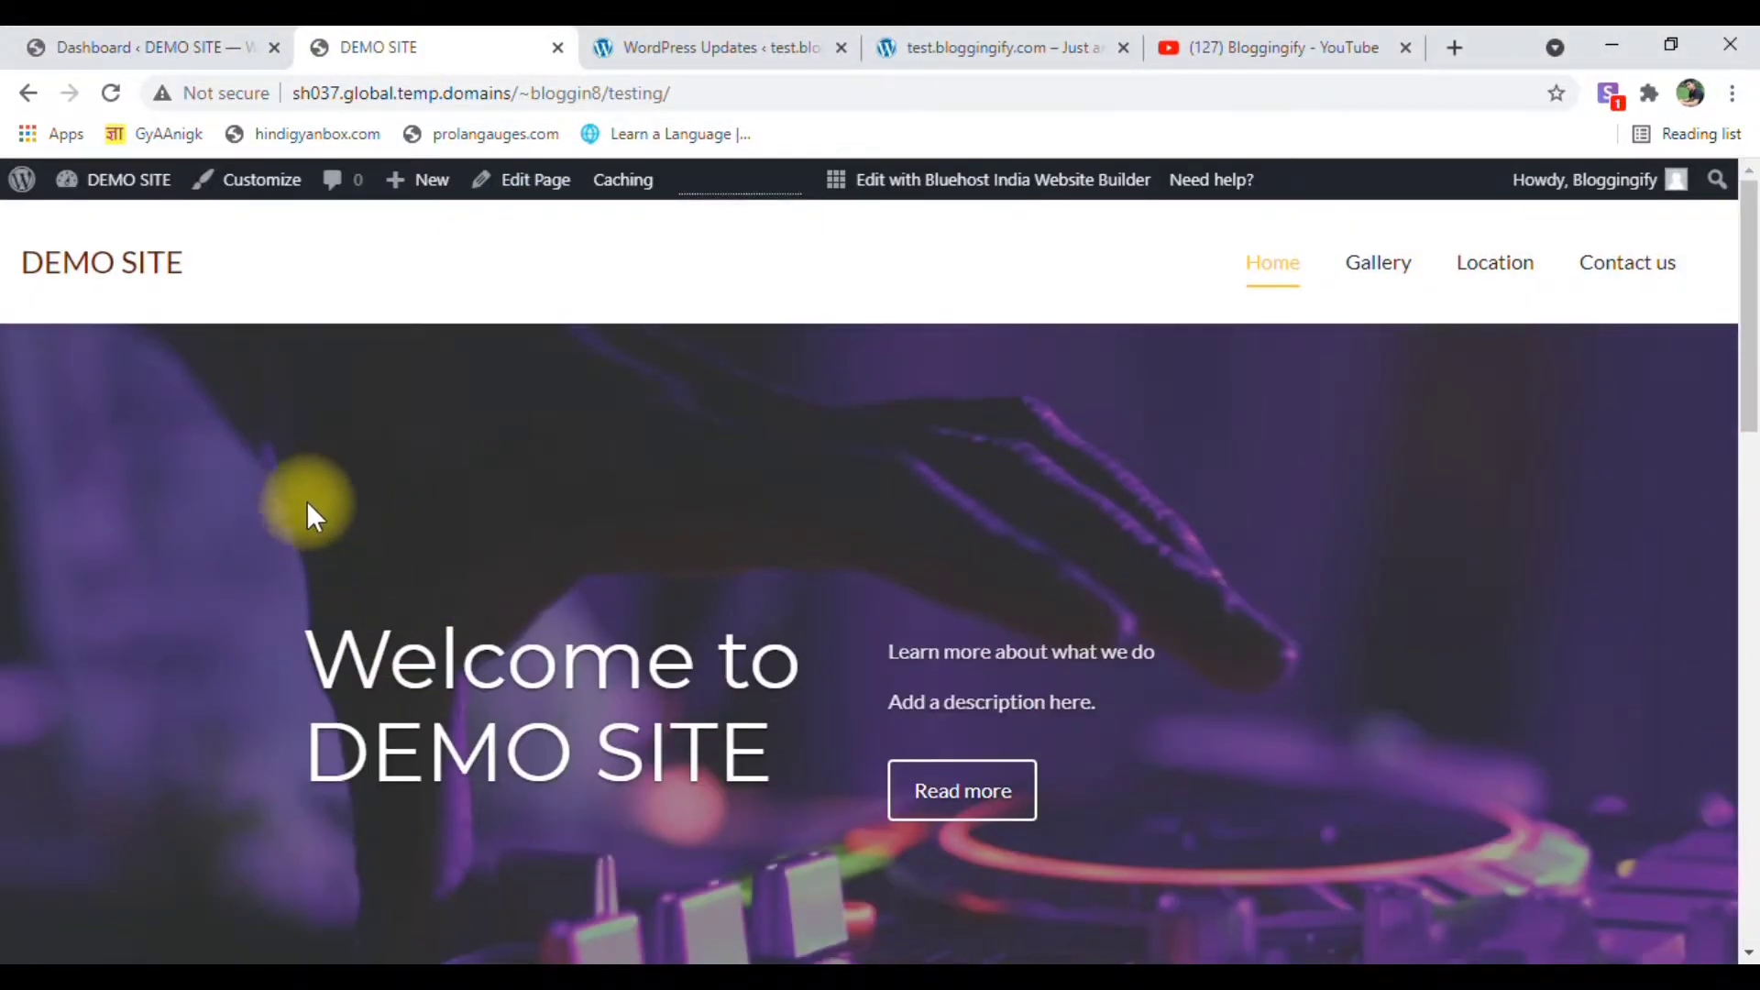
{"action": "left_click", "coordinate": [529, 87]}
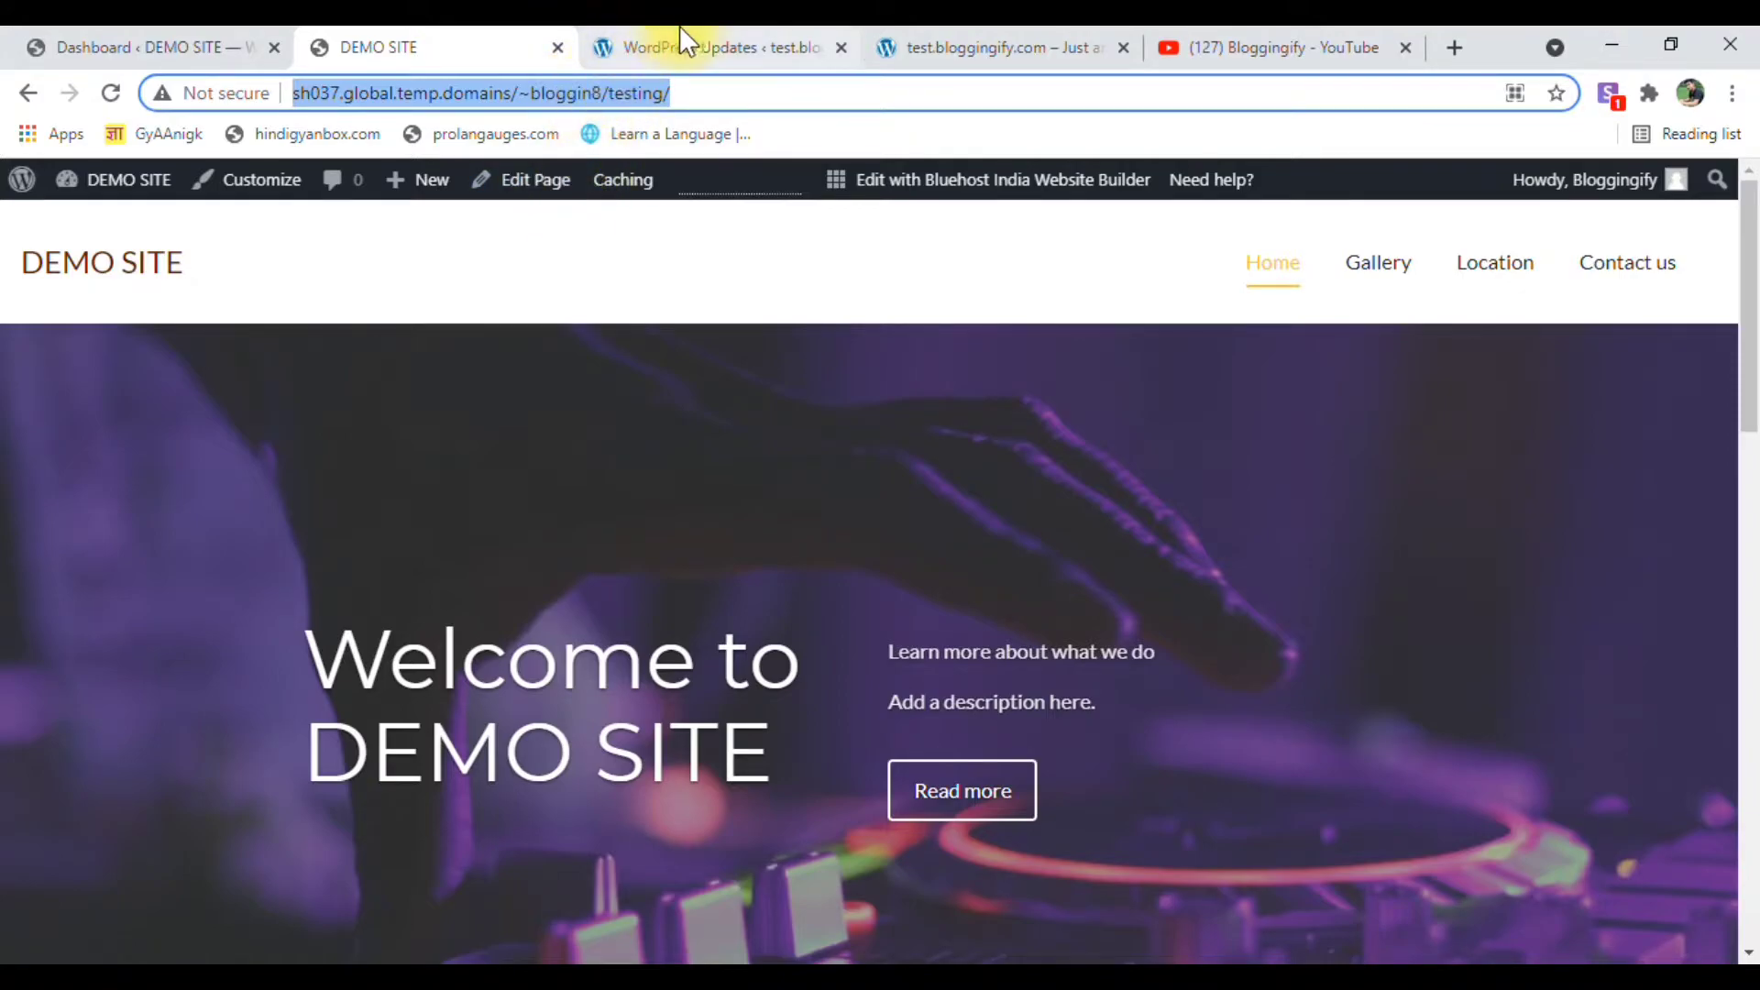
{"action": "left_click", "coordinate": [917, 47]}
{"action": "scroll", "coordinate": [510, 431], "scroll_direction": "down", "scroll_amount": 3}
{"action": "scroll", "coordinate": [510, 431], "scroll_direction": "up", "scroll_amount": 3}
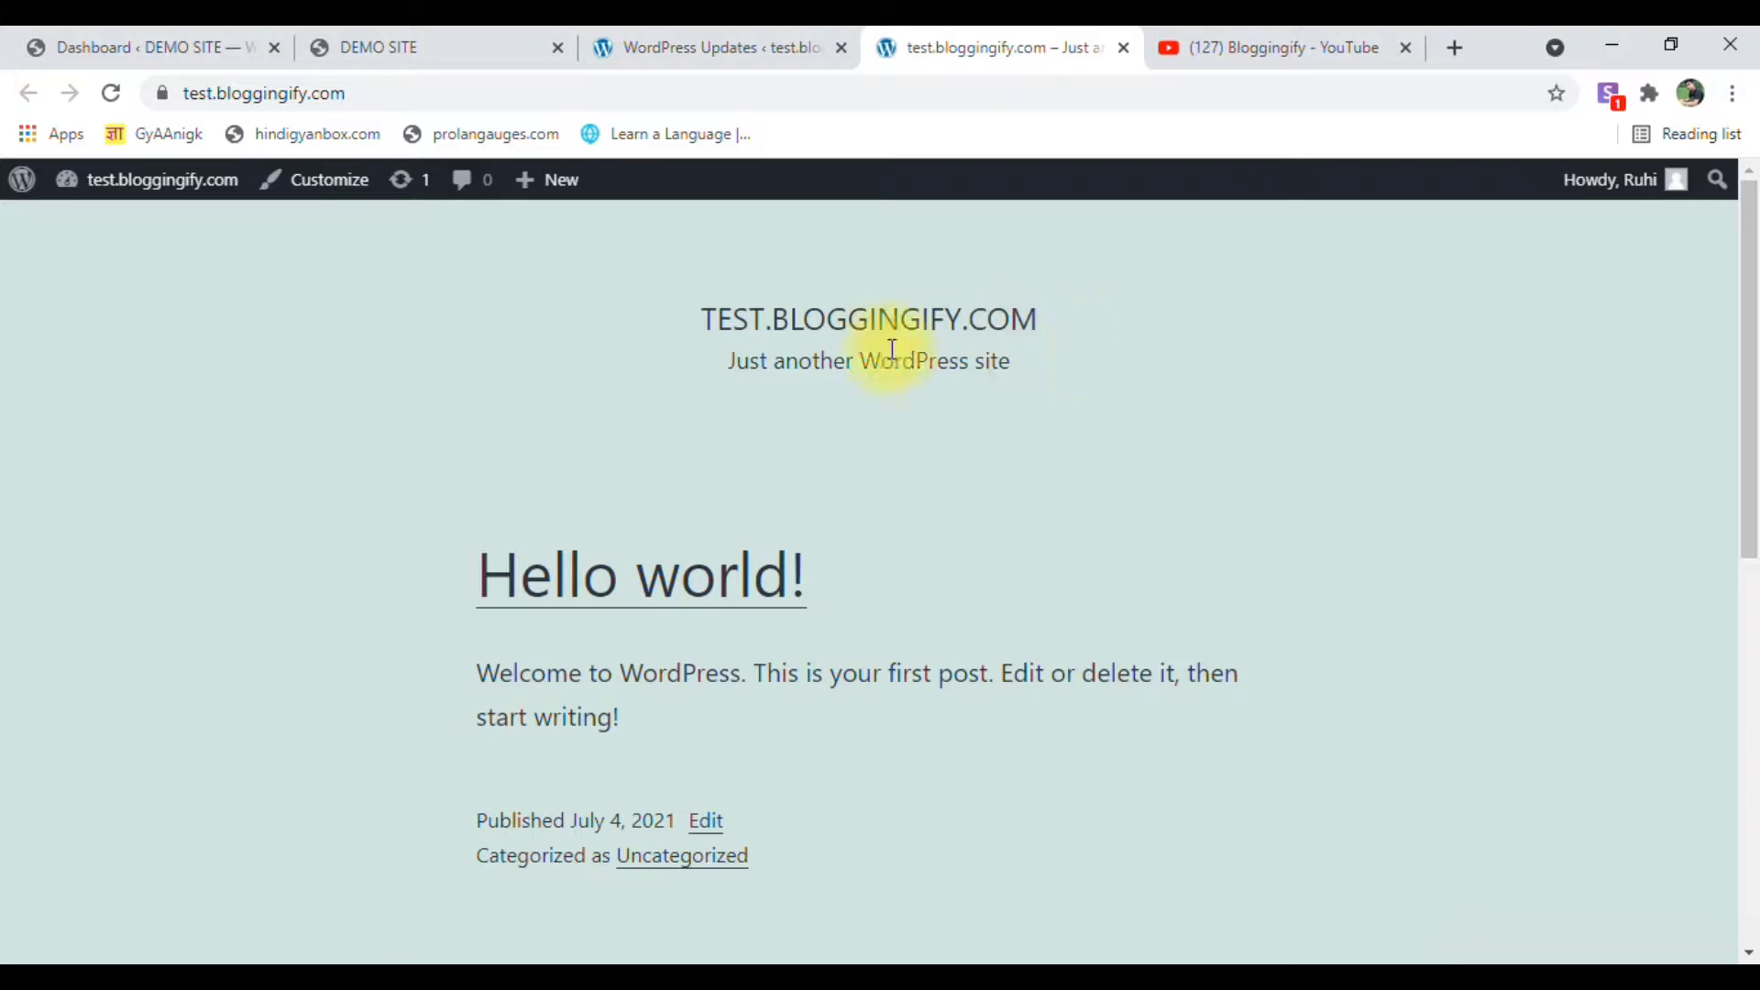
{"action": "left_click", "coordinate": [431, 47]}
{"action": "scroll", "coordinate": [223, 607], "scroll_direction": "down", "scroll_amount": 10}
{"action": "scroll", "coordinate": [304, 603], "scroll_direction": "up", "scroll_amount": 4}
{"action": "scroll", "coordinate": [730, 556], "scroll_direction": "up", "scroll_amount": 6}
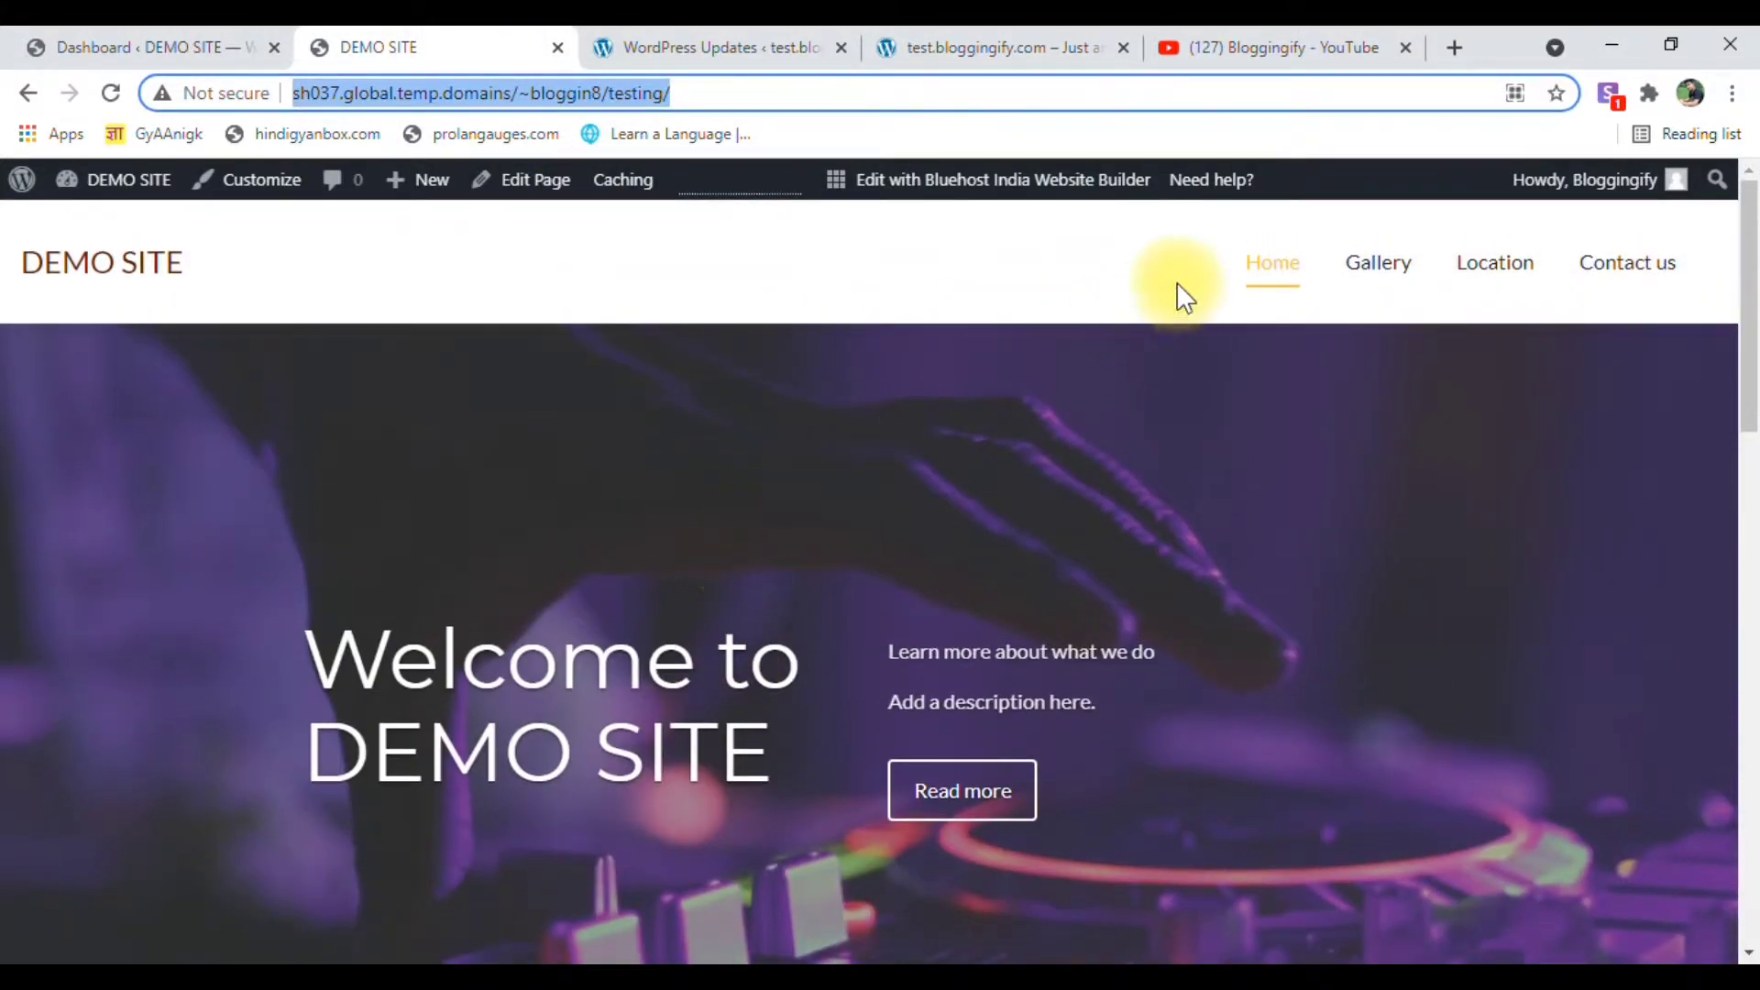
Look through the test.bloggingify.com front page from the header down to the footer.
{"action": "left_click", "coordinate": [931, 46]}
{"action": "scroll", "coordinate": [698, 382], "scroll_direction": "down", "scroll_amount": 5}
{"action": "scroll", "coordinate": [699, 390], "scroll_direction": "up", "scroll_amount": 5}
{"action": "scroll", "coordinate": [752, 385], "scroll_direction": "down", "scroll_amount": 4}
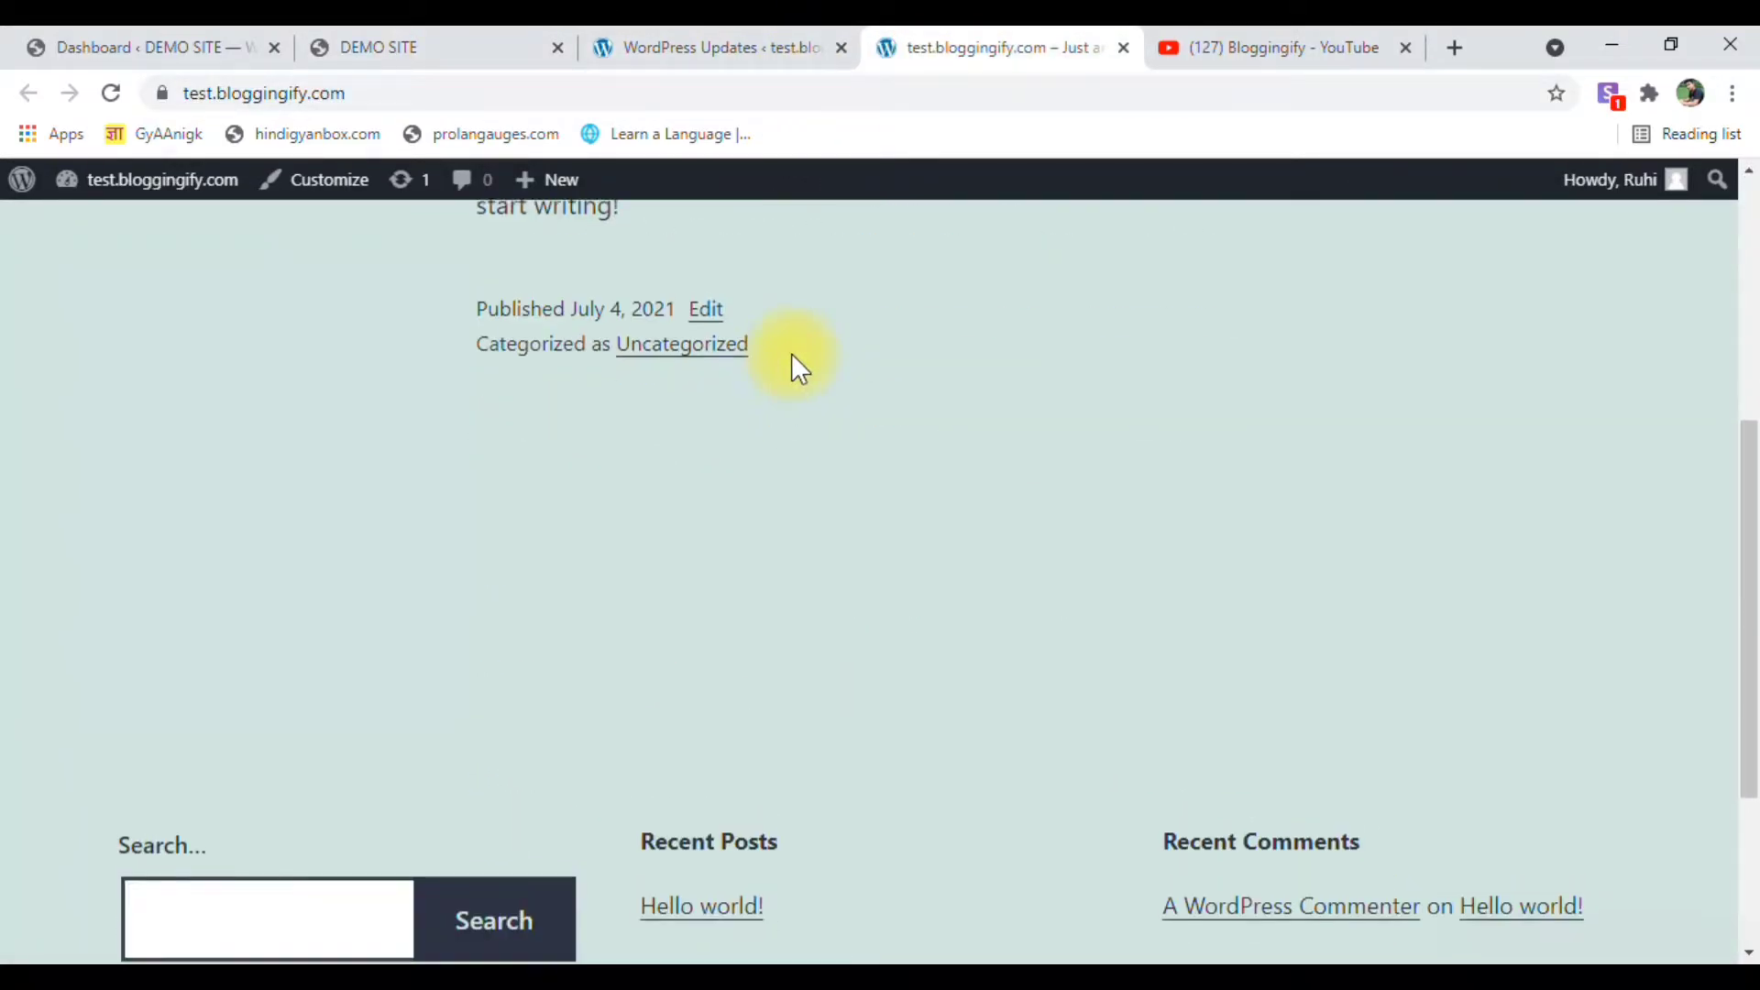
{"action": "scroll", "coordinate": [825, 385], "scroll_direction": "down", "scroll_amount": 4}
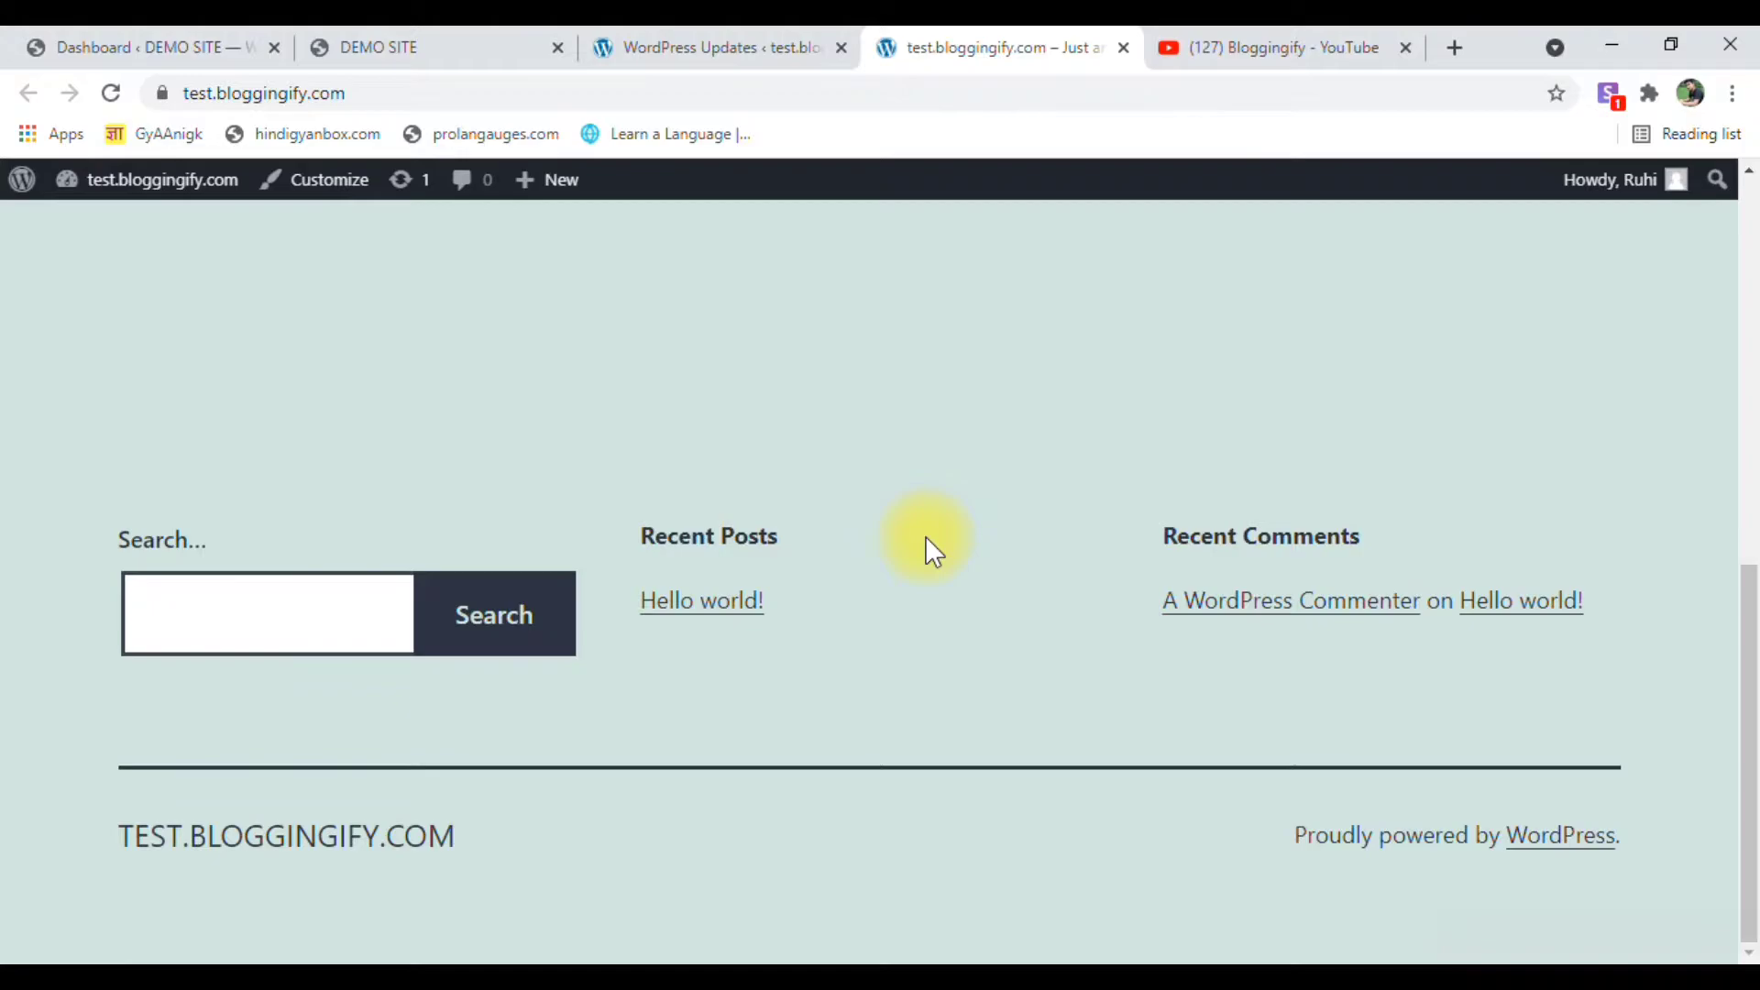
{"action": "scroll", "coordinate": [926, 541], "scroll_direction": "up", "scroll_amount": 8}
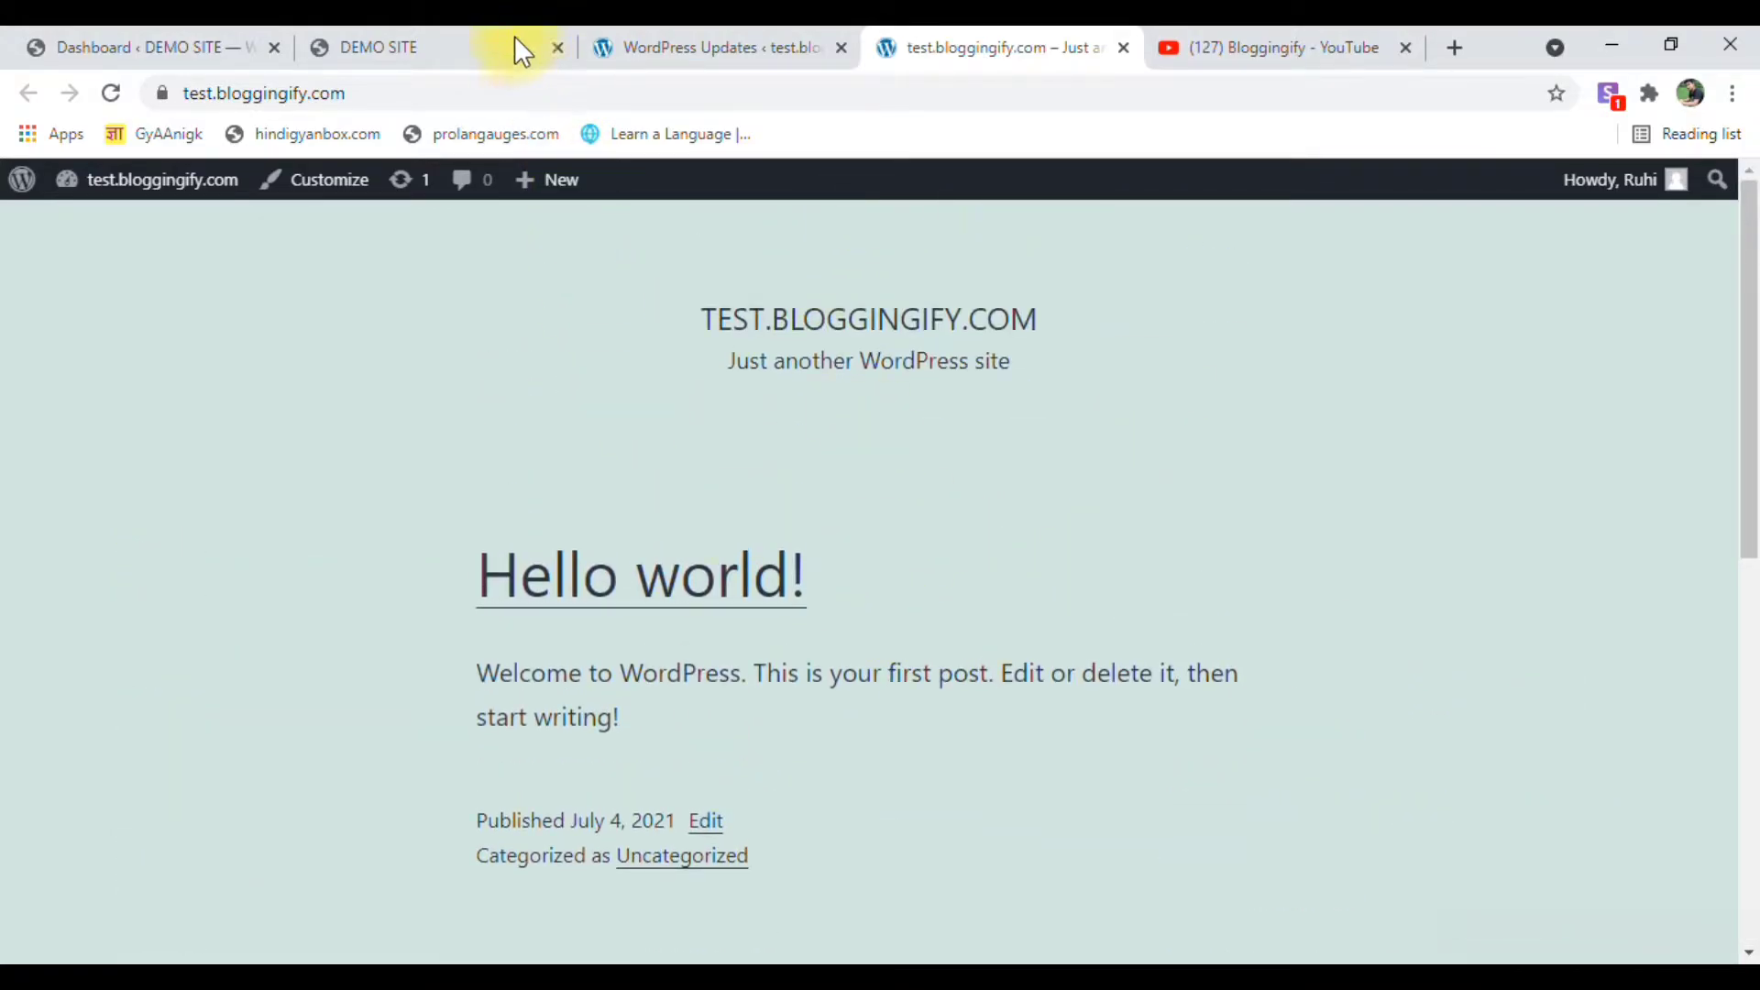
Look through the DEMO SITE home page in full, and its Gallery page with the photos.
{"action": "left_click", "coordinate": [519, 51]}
{"action": "scroll", "coordinate": [944, 642], "scroll_direction": "down", "scroll_amount": 15}
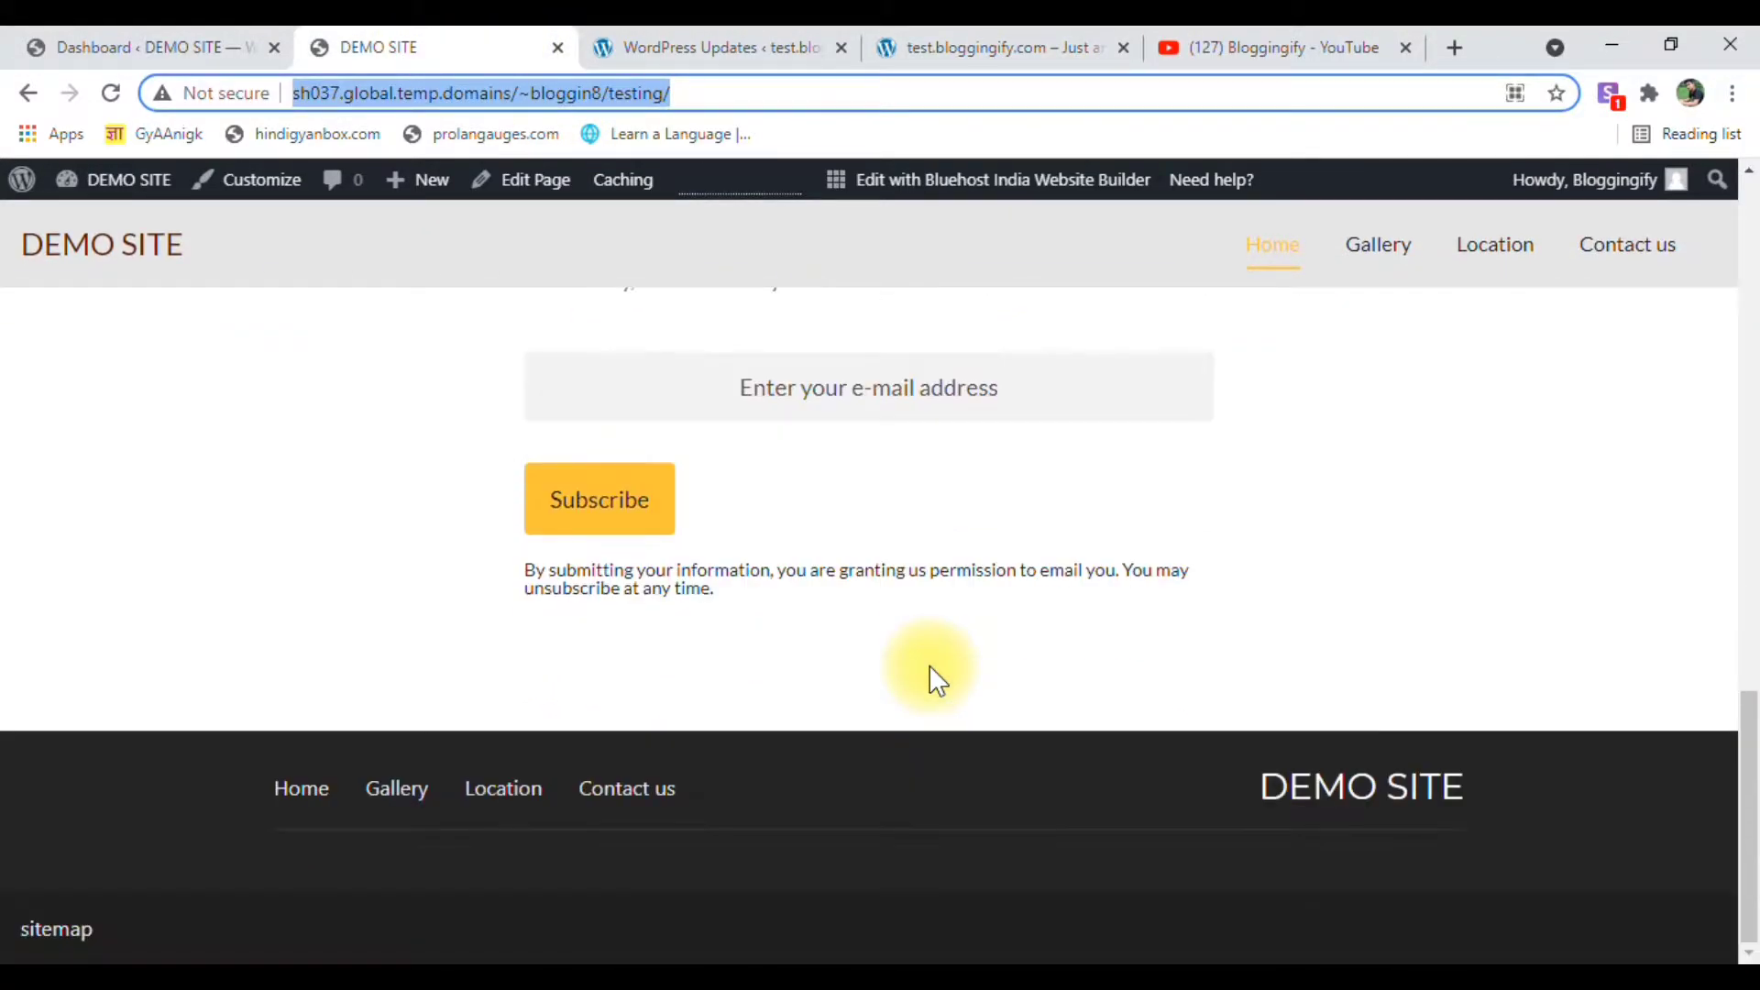
{"action": "scroll", "coordinate": [928, 663], "scroll_direction": "up", "scroll_amount": 15}
{"action": "left_click", "coordinate": [1386, 262]}
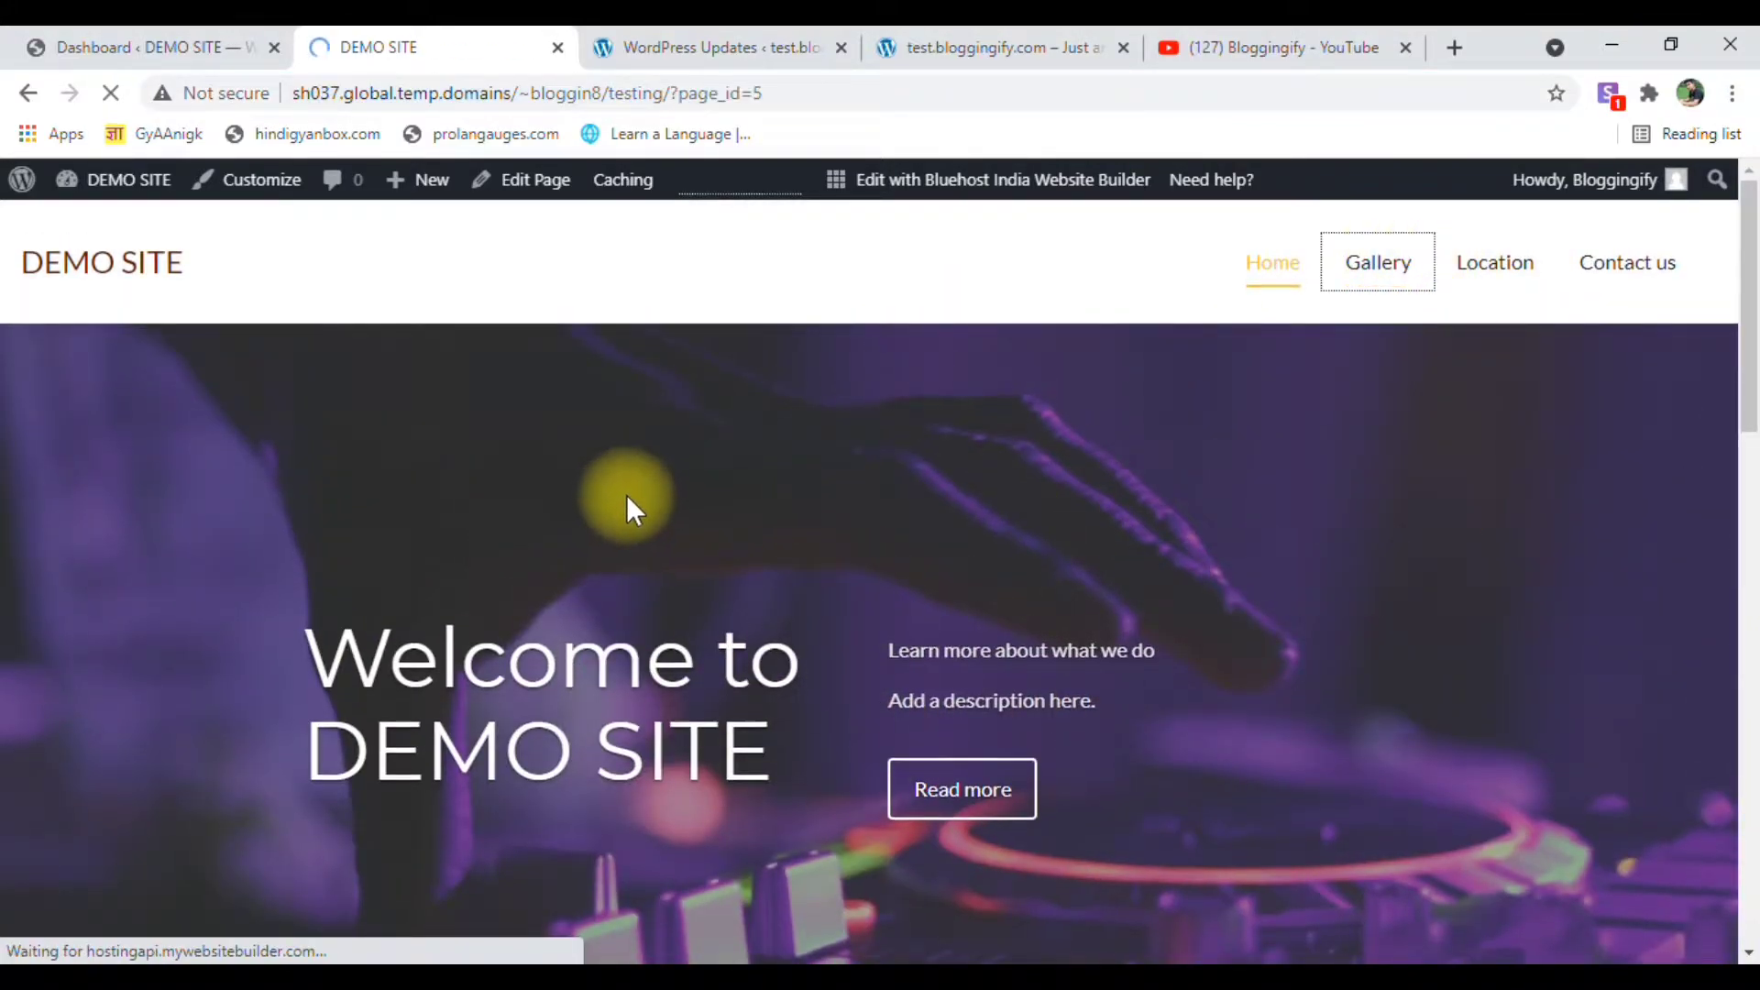
{"action": "scroll", "coordinate": [632, 494], "scroll_direction": "down", "scroll_amount": 15}
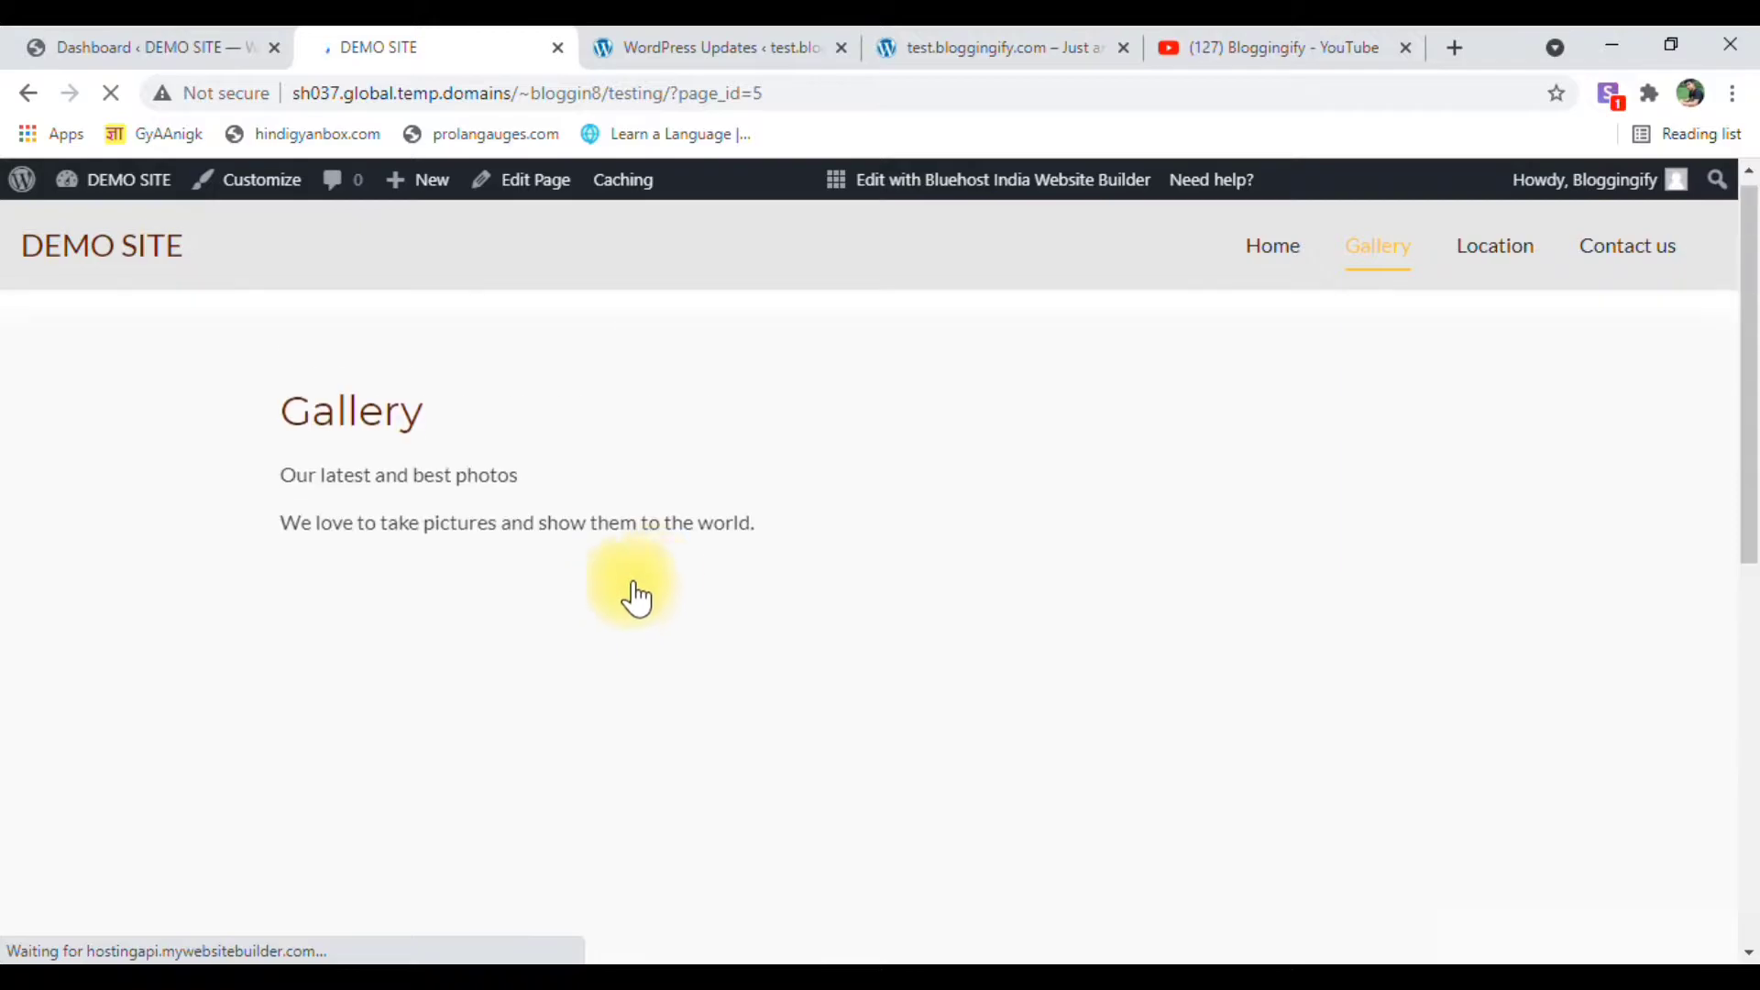
{"action": "scroll", "coordinate": [688, 662], "scroll_direction": "down", "scroll_amount": 10}
{"action": "scroll", "coordinate": [766, 651], "scroll_direction": "up", "scroll_amount": 10}
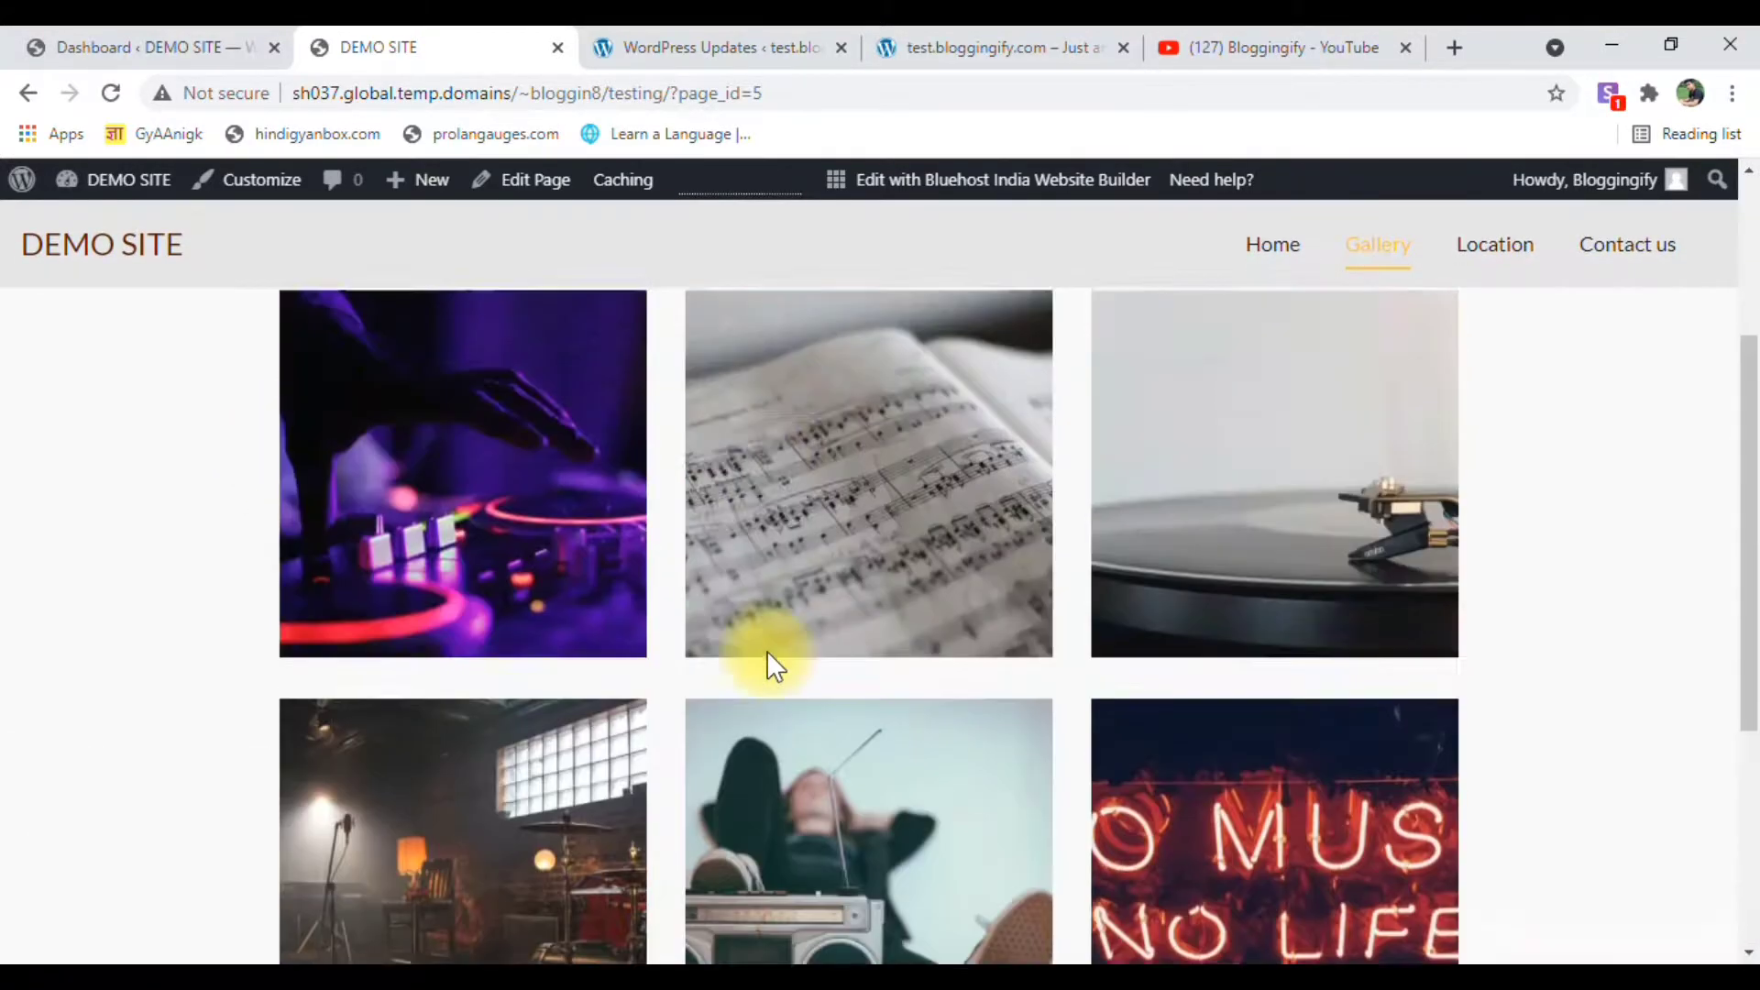
View the Location and Contact us pages of DEMO SITE.
{"action": "left_click", "coordinate": [1481, 265]}
{"action": "scroll", "coordinate": [581, 522], "scroll_direction": "down", "scroll_amount": 8}
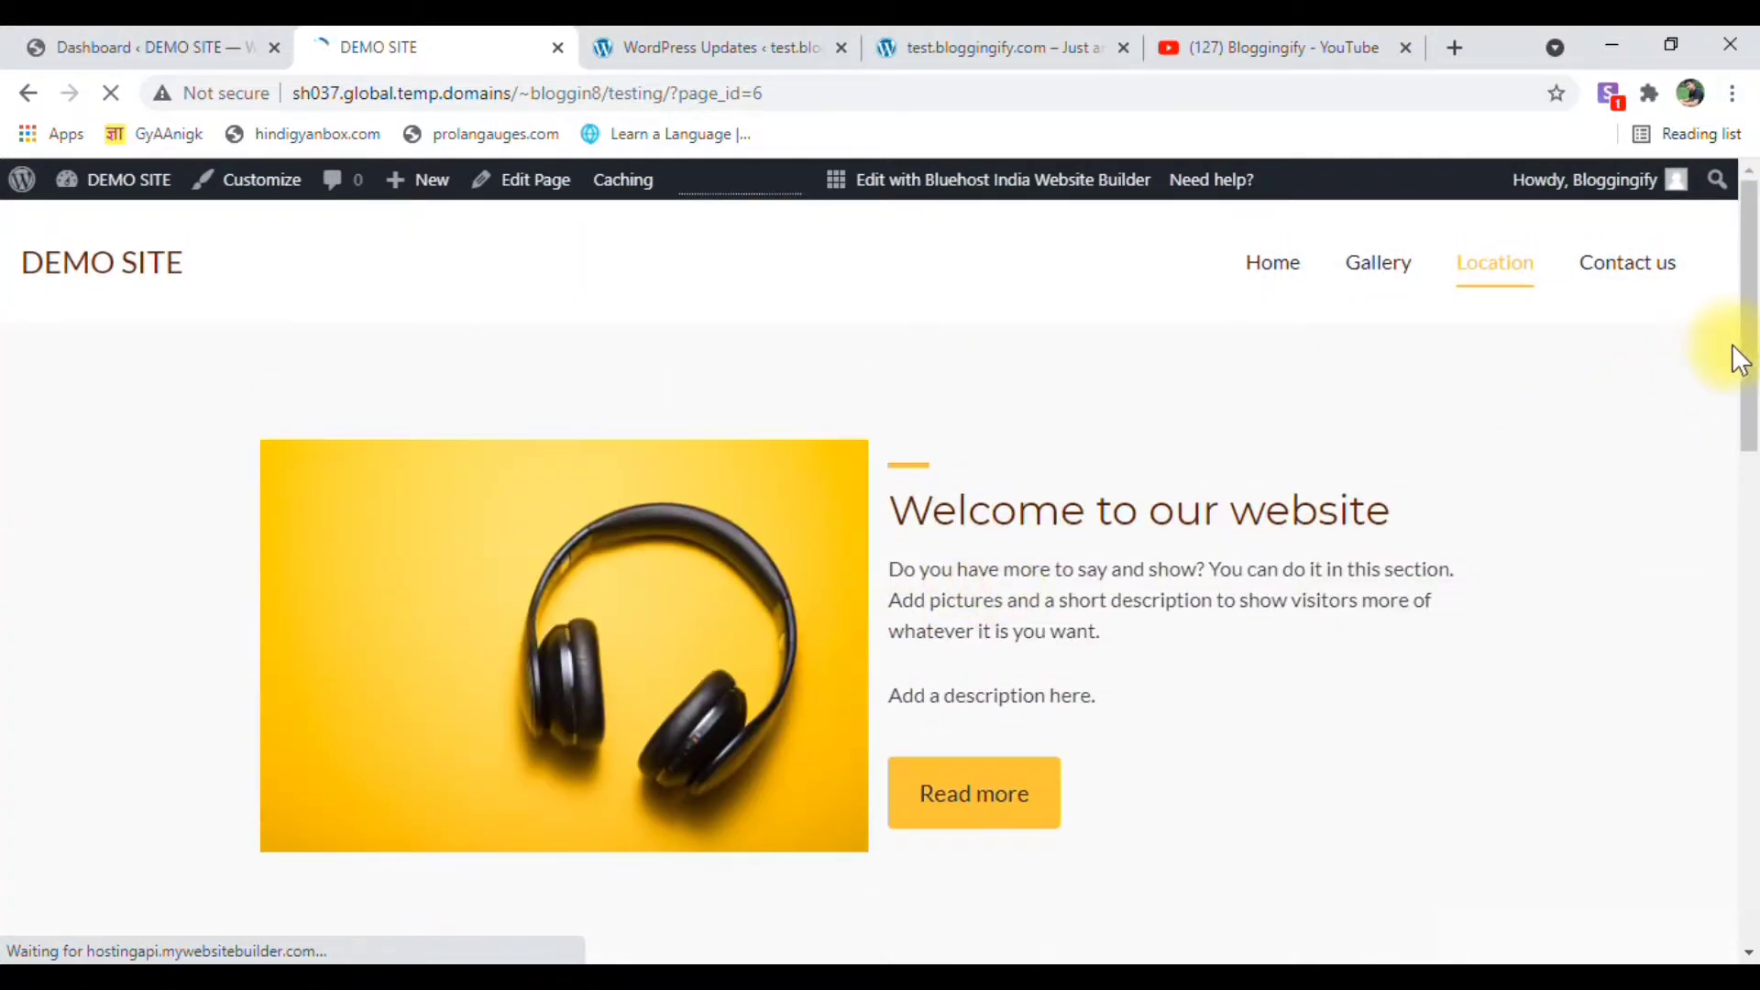
{"action": "left_click", "coordinate": [1682, 268]}
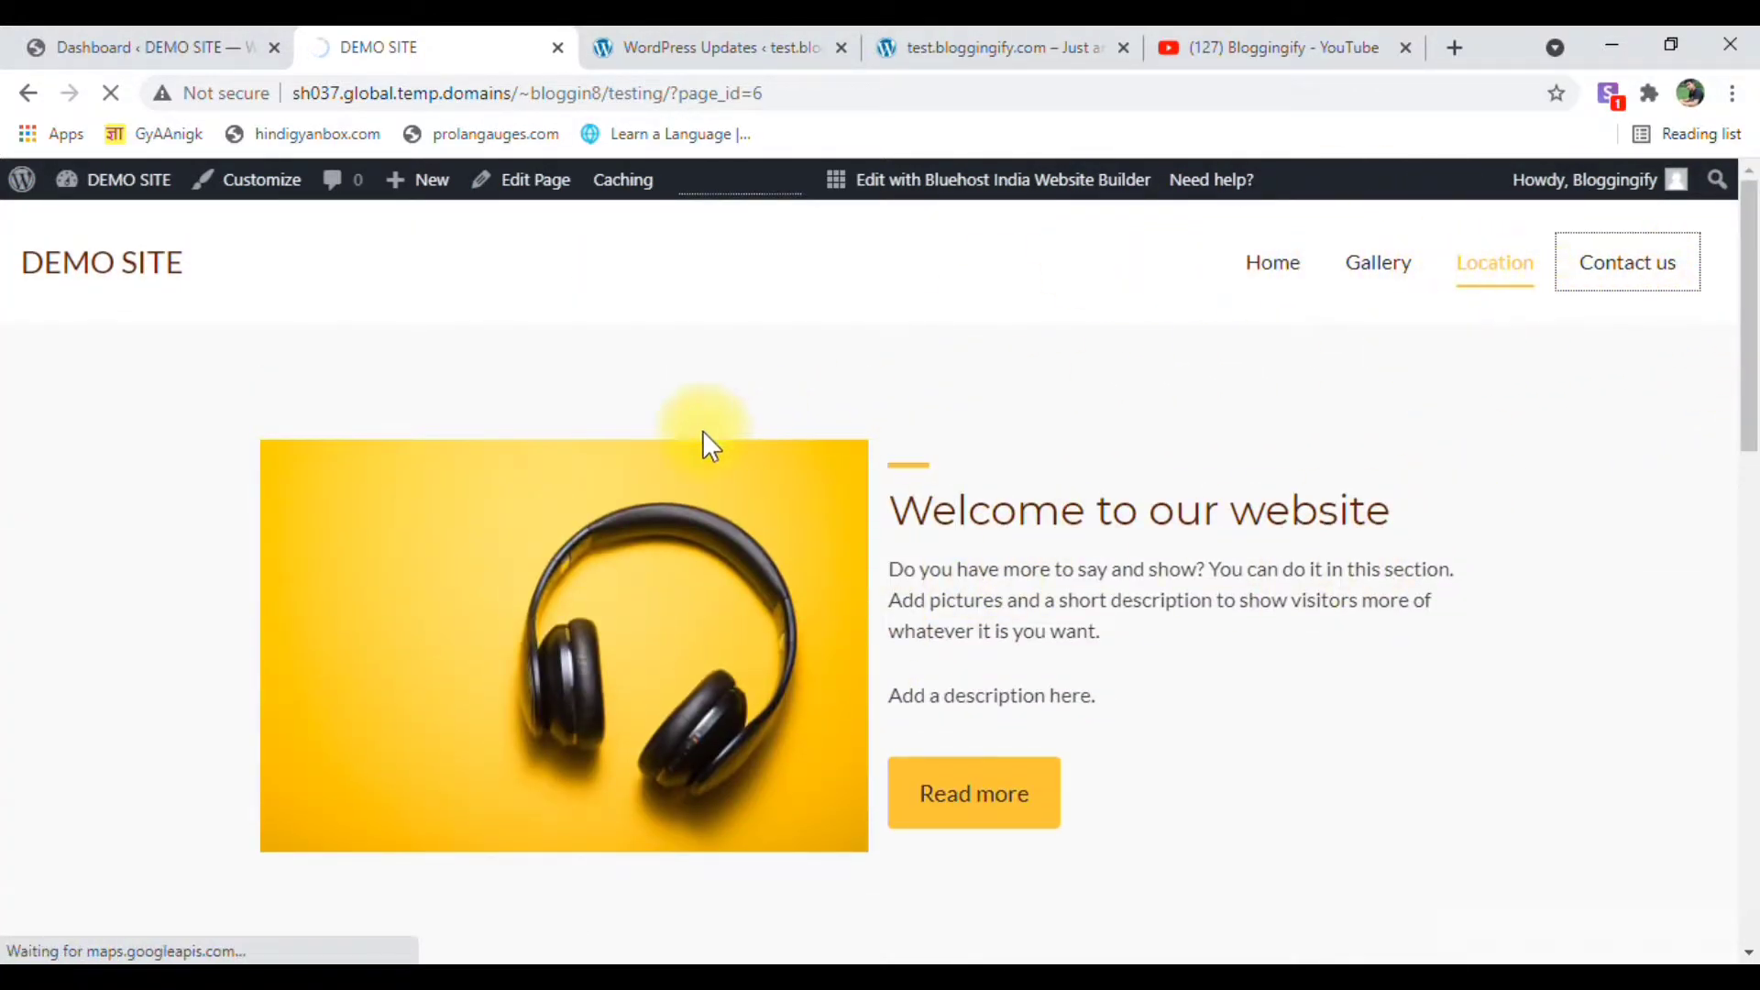
{"action": "scroll", "coordinate": [640, 449], "scroll_direction": "down", "scroll_amount": 10}
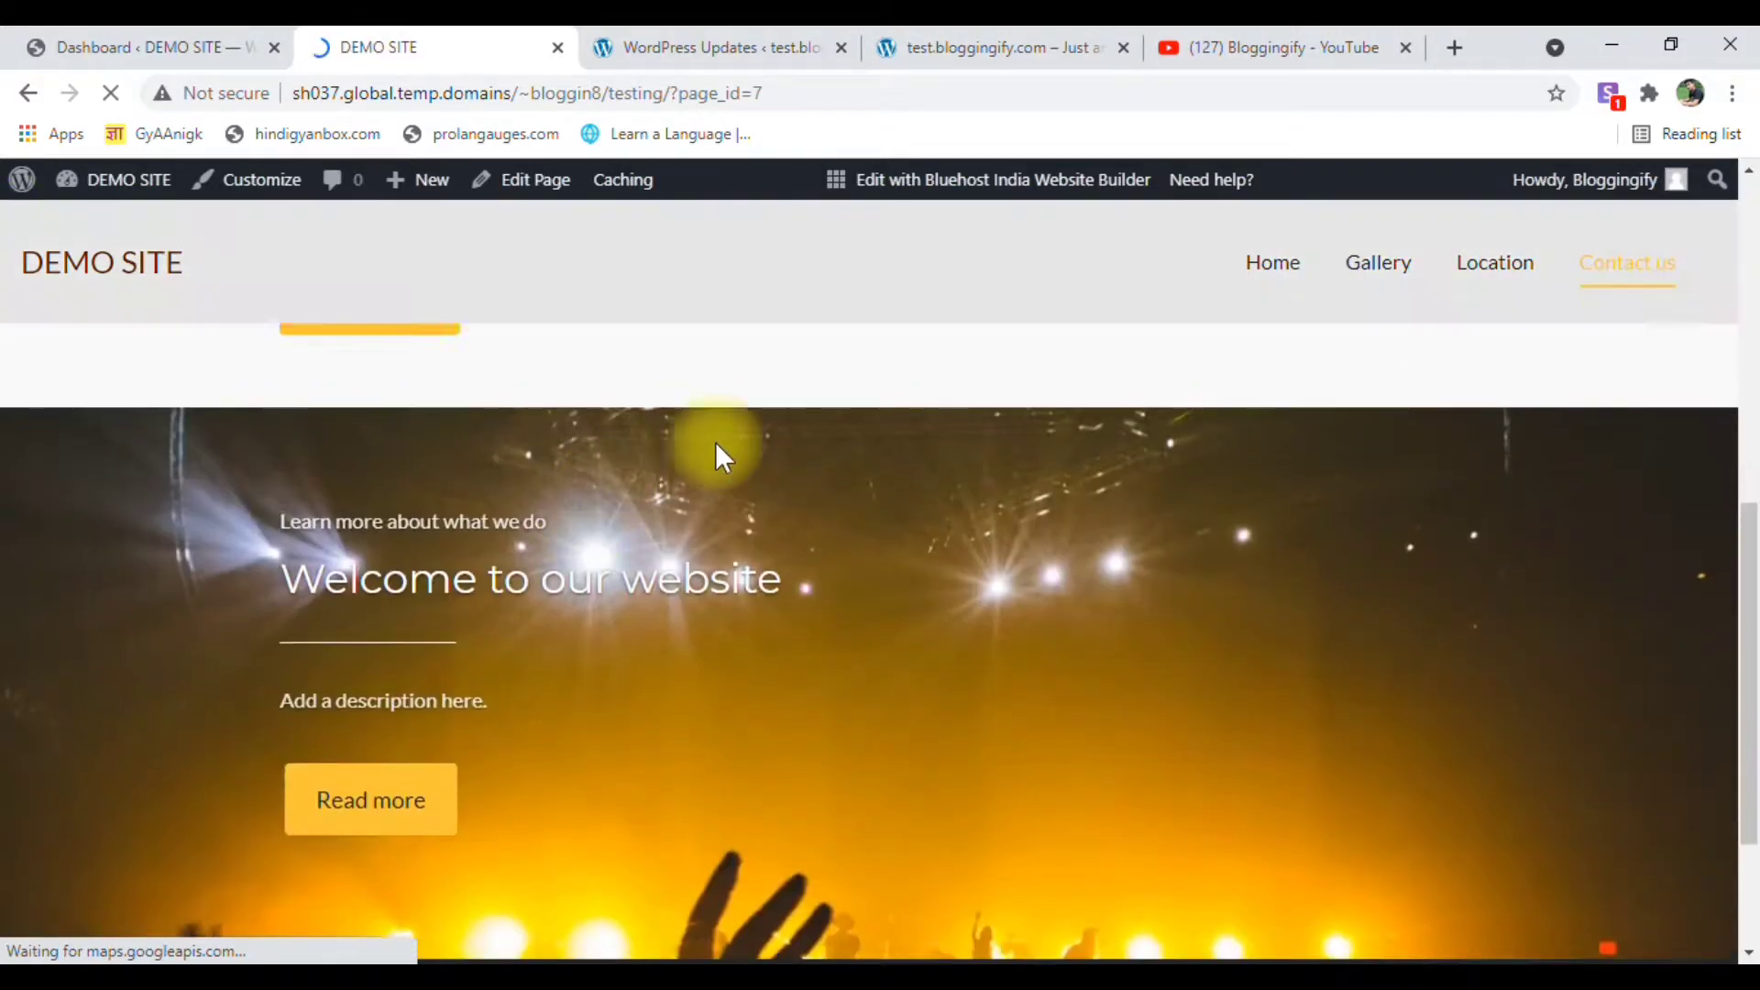
{"action": "scroll", "coordinate": [652, 579], "scroll_direction": "up", "scroll_amount": 2}
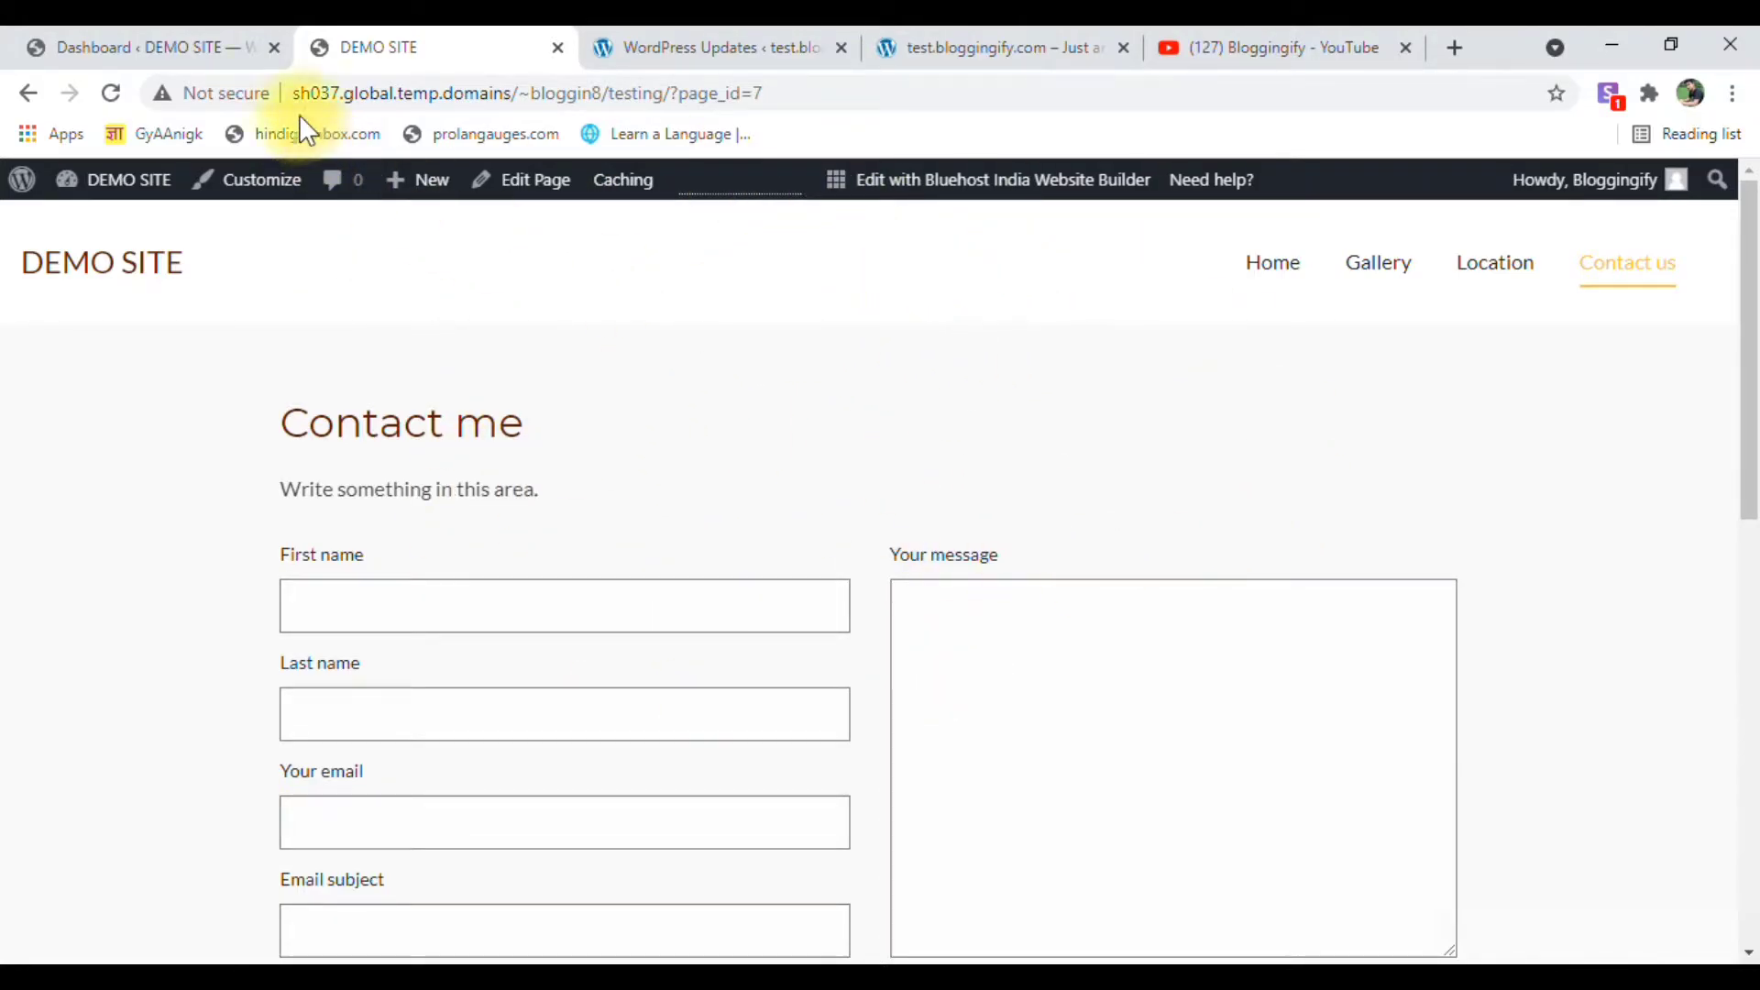
Open the installed plugins list in the DEMO SITE admin, checking the test.bloggingify.com pages while it loads.
{"action": "left_click", "coordinate": [288, 51]}
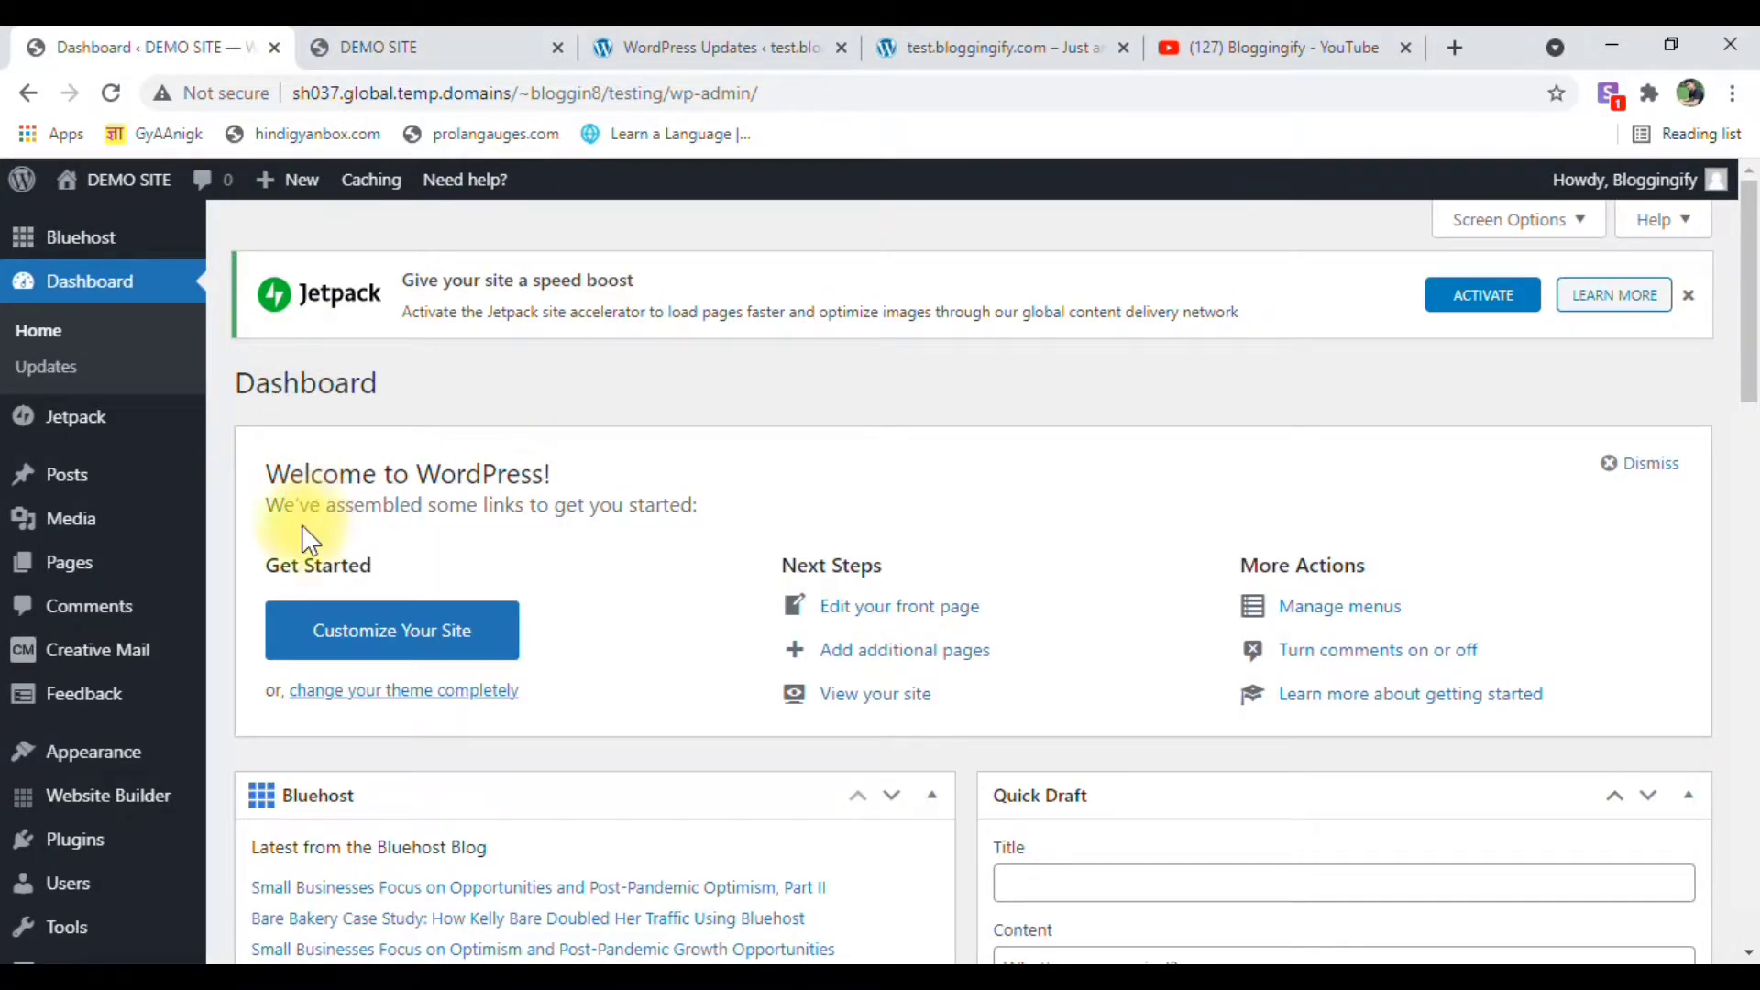
{"action": "scroll", "coordinate": [86, 658], "scroll_direction": "down", "scroll_amount": 3}
{"action": "left_click", "coordinate": [59, 761]}
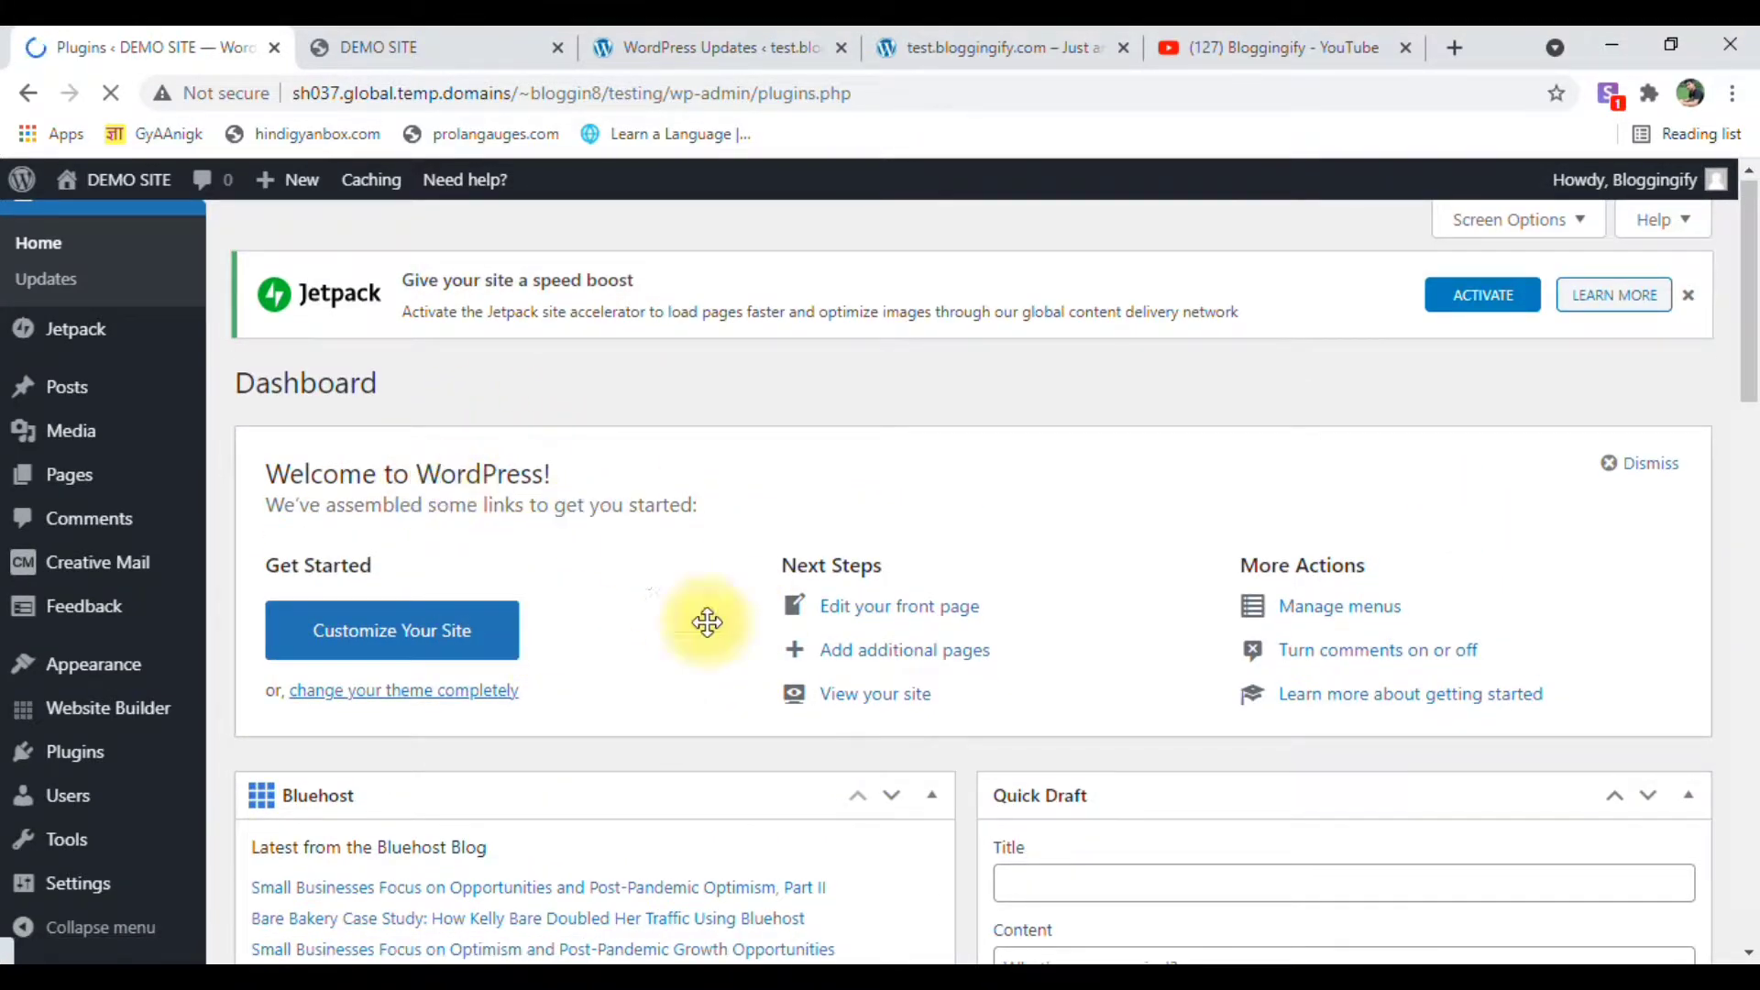
{"action": "left_click", "coordinate": [774, 46]}
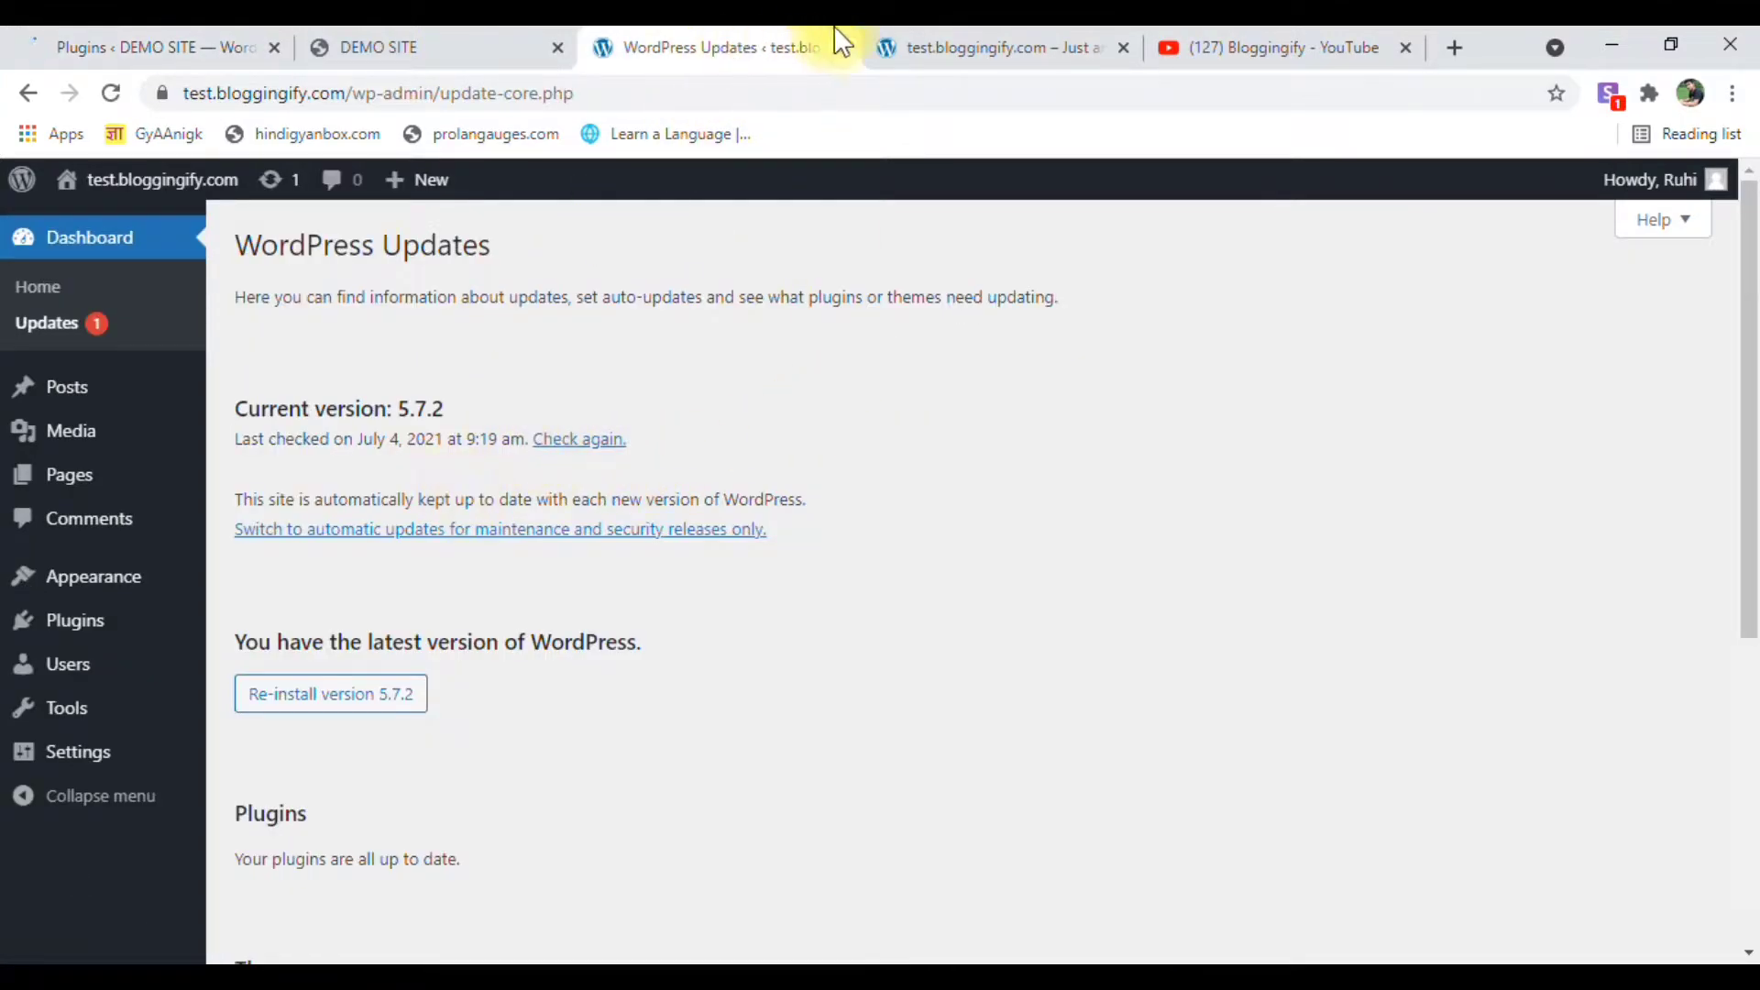
{"action": "left_click", "coordinate": [954, 46]}
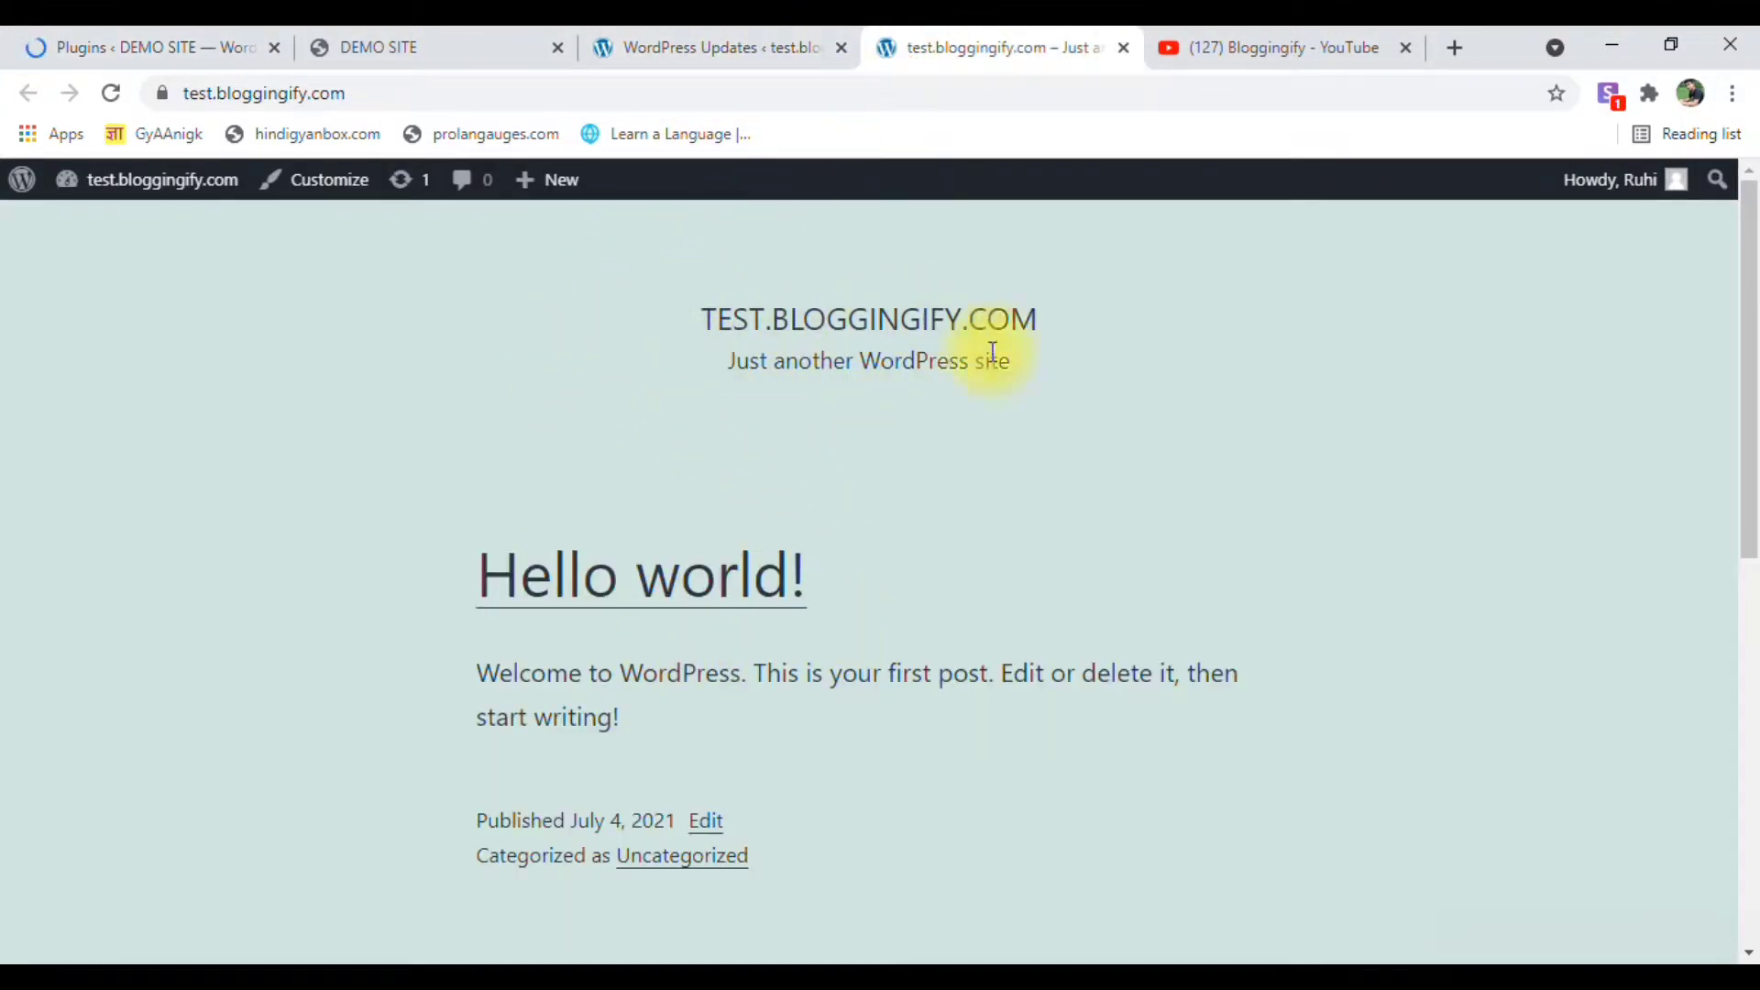
{"action": "left_click", "coordinate": [262, 43]}
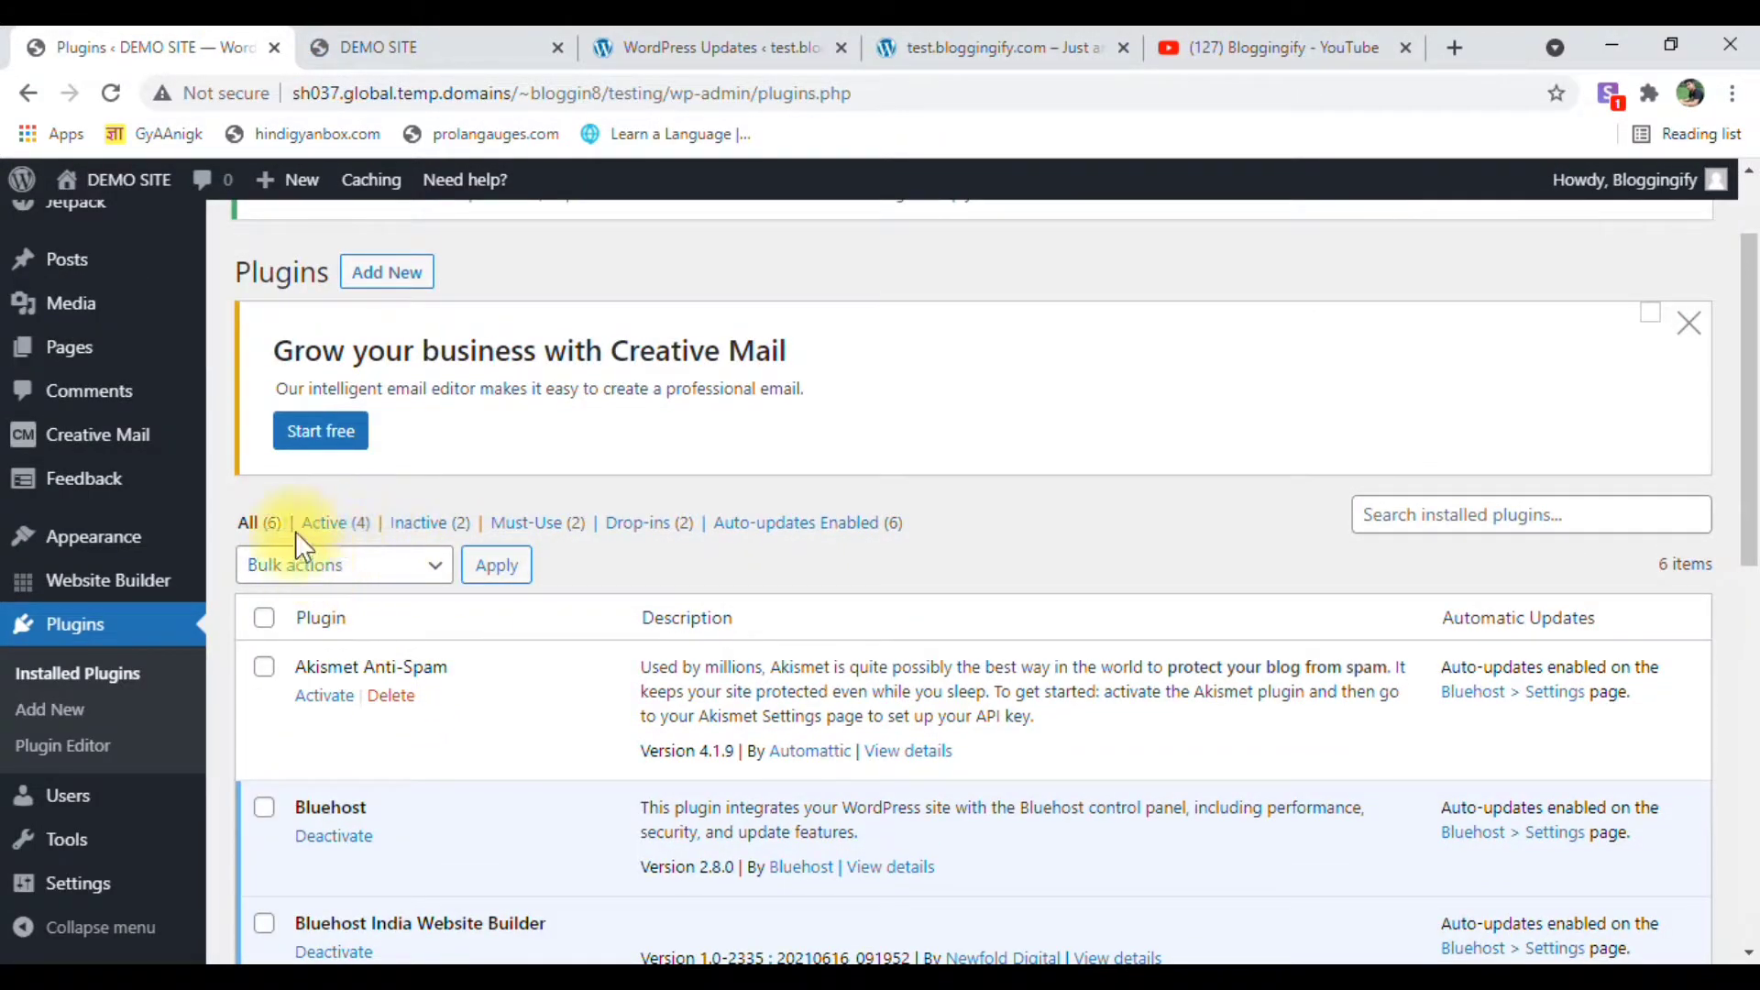
Review the installed plugins of DEMO SITE down to the last entry, with a glance at the test.bloggingify.com admin.
{"action": "scroll", "coordinate": [396, 632], "scroll_direction": "down", "scroll_amount": 10}
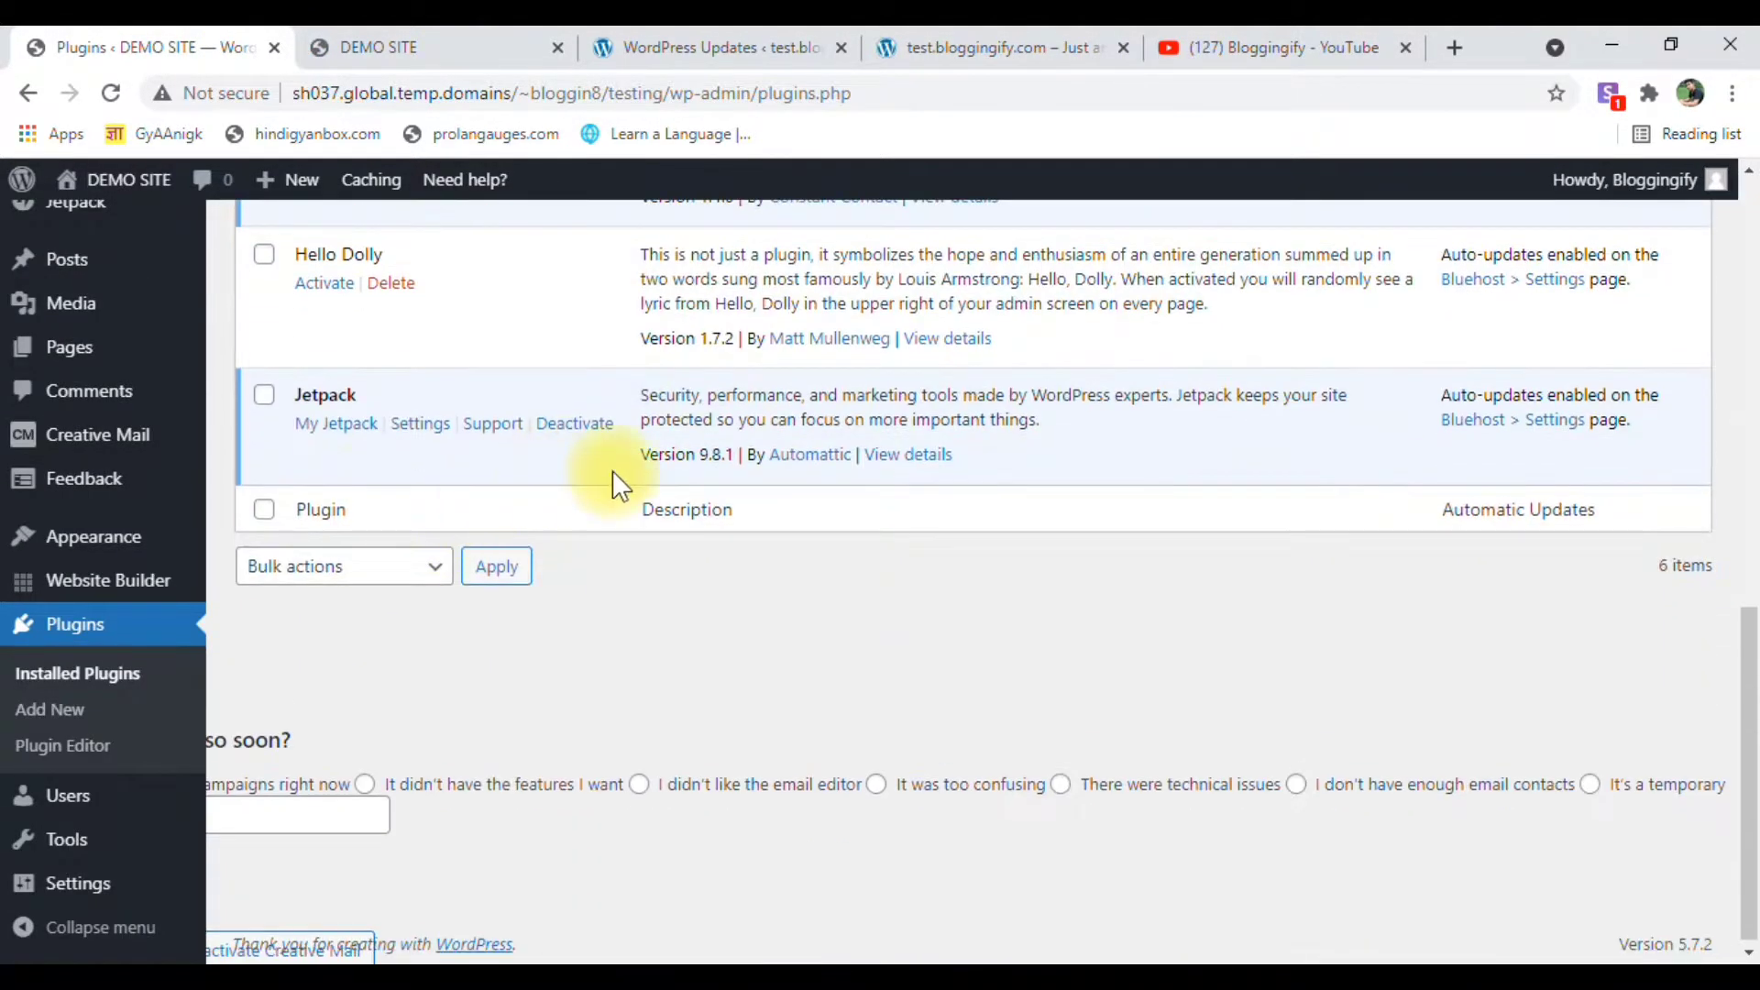
{"action": "left_click", "coordinate": [706, 47]}
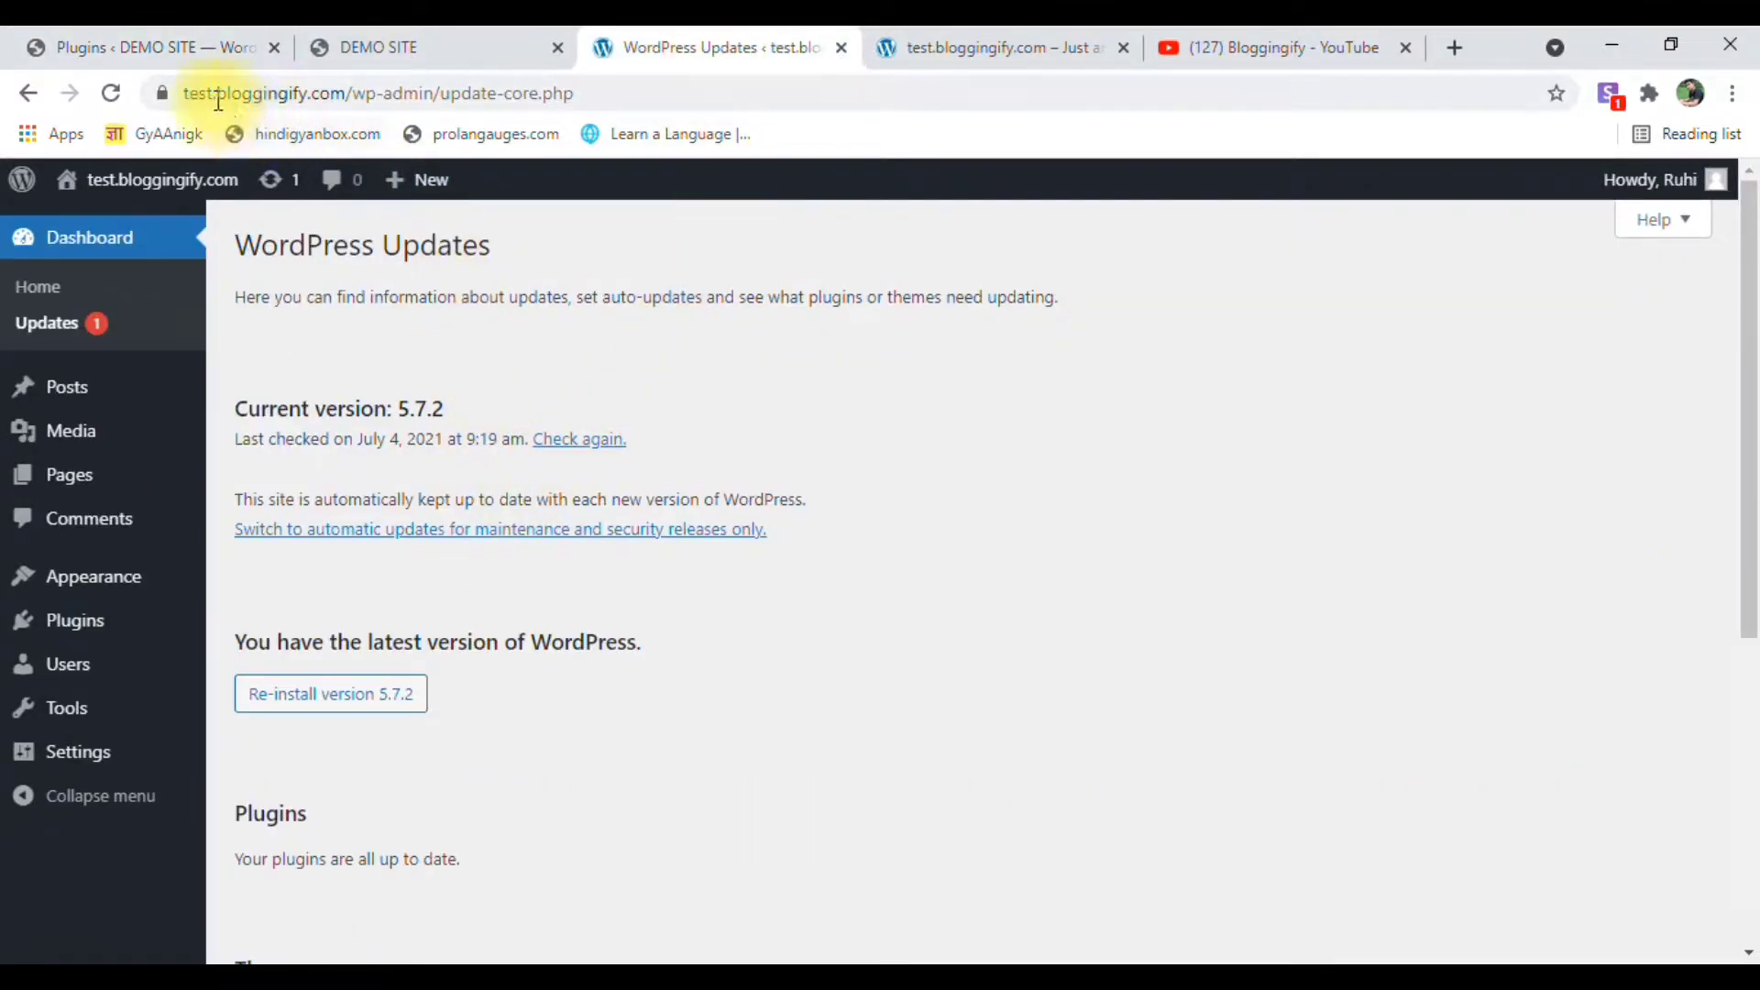
{"action": "left_click", "coordinate": [102, 43]}
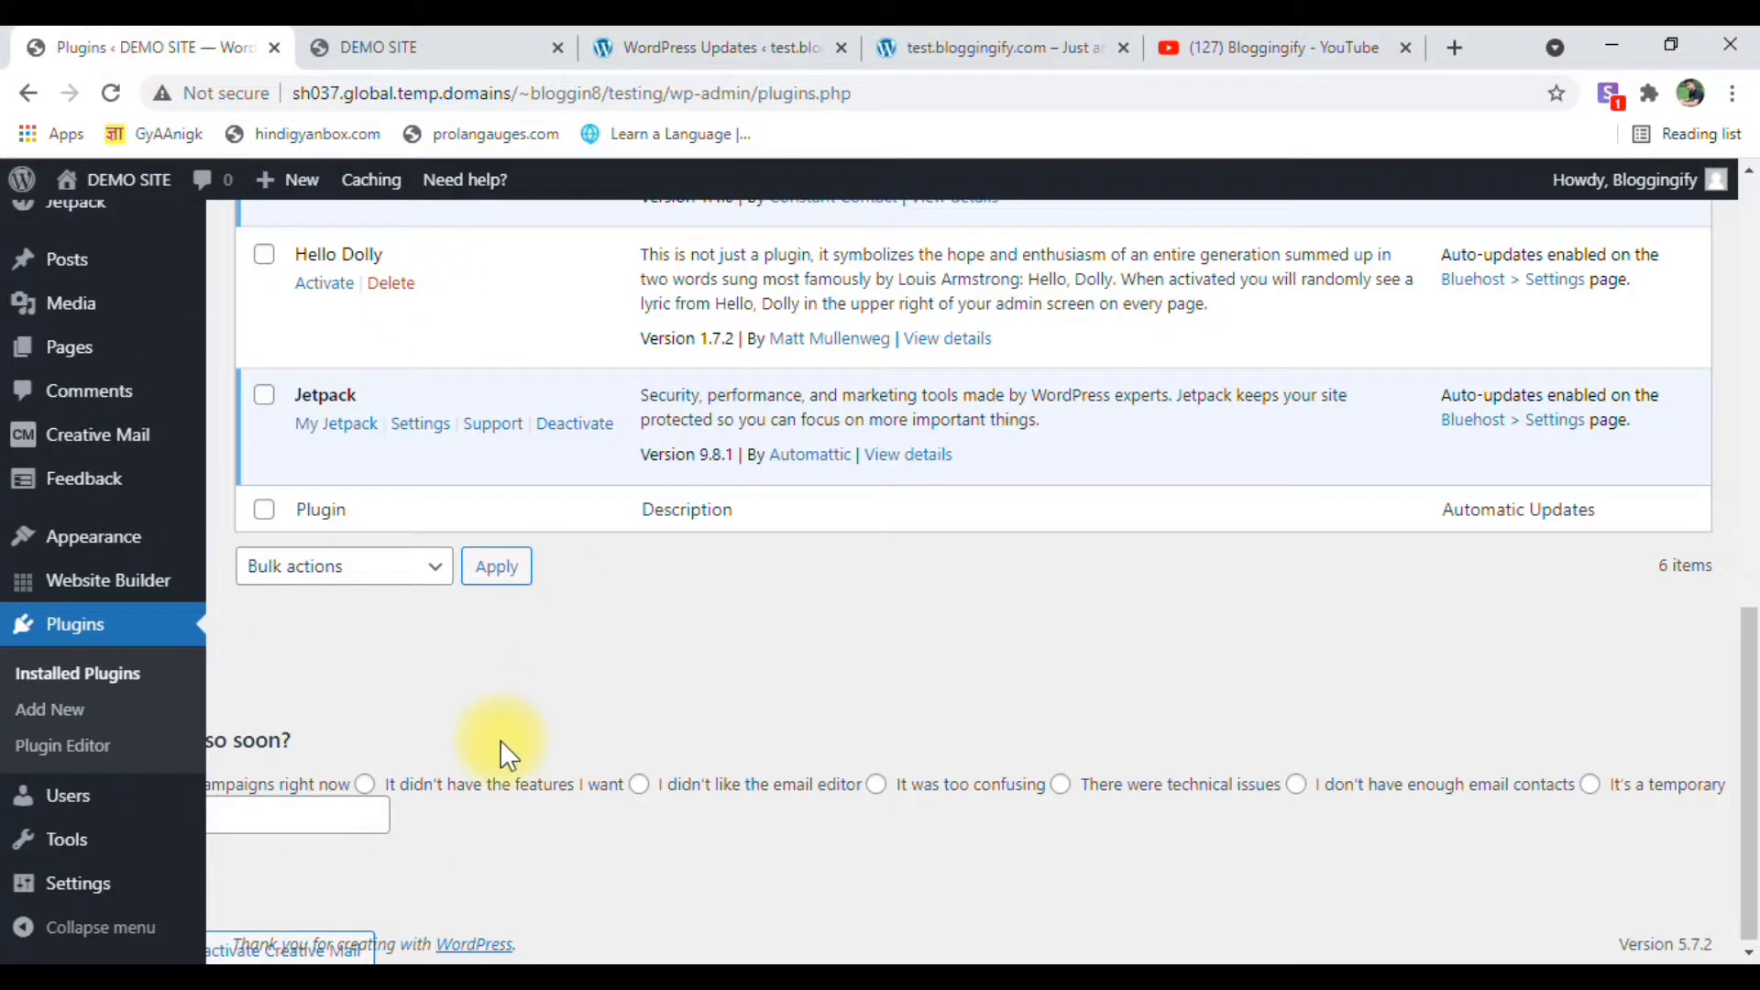
{"action": "scroll", "coordinate": [499, 739], "scroll_direction": "up", "scroll_amount": 10}
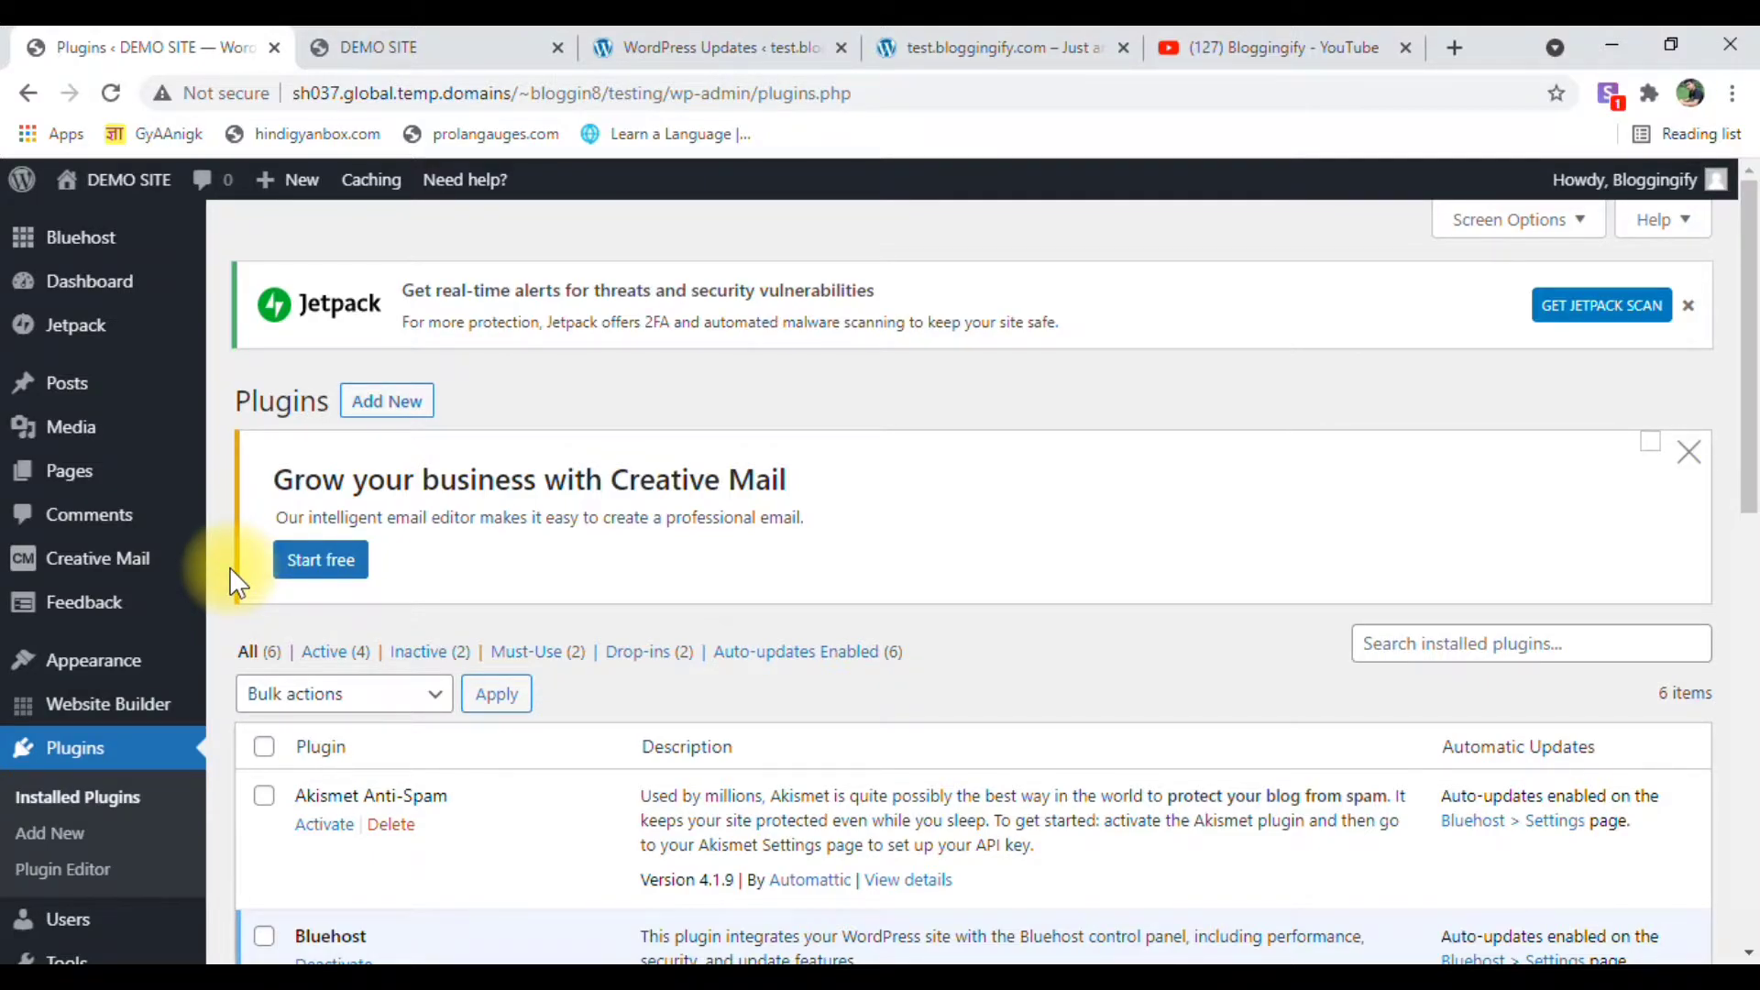
Bring the DEMO SITE front end back to its home page and check the addresses of its front end and admin.
{"action": "left_click", "coordinate": [359, 85]}
{"action": "key", "text": "ctrl+Tab"}
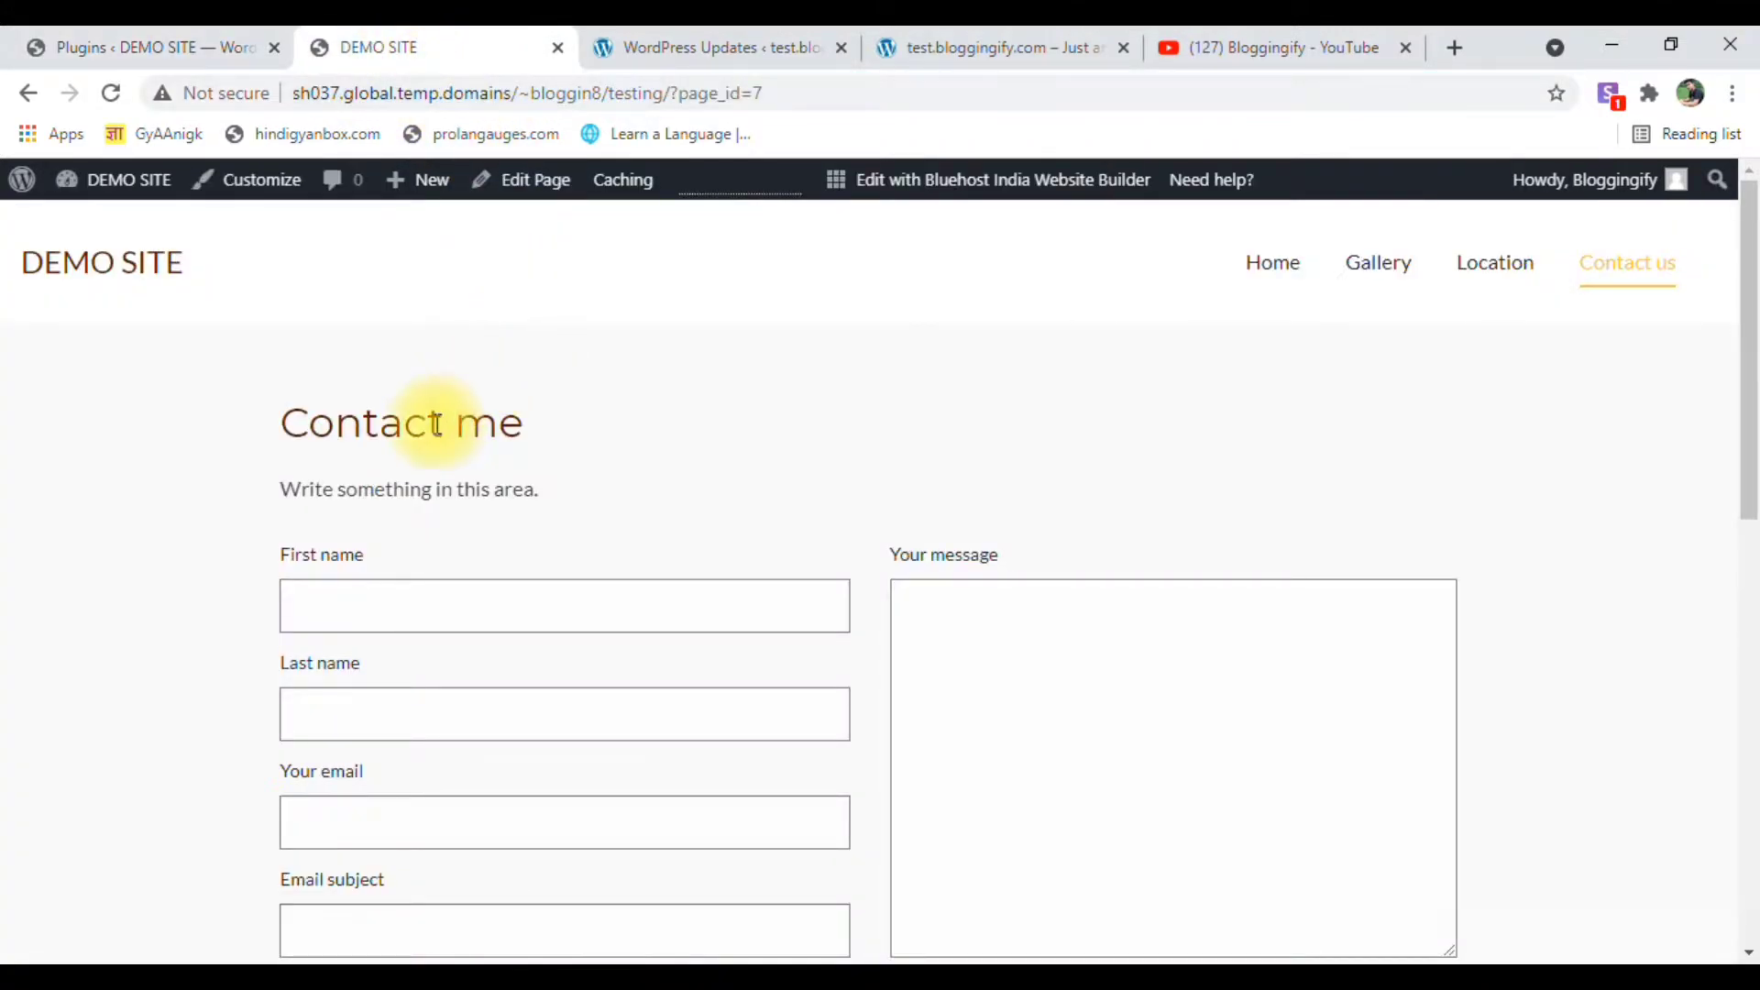
{"action": "left_click", "coordinate": [117, 286]}
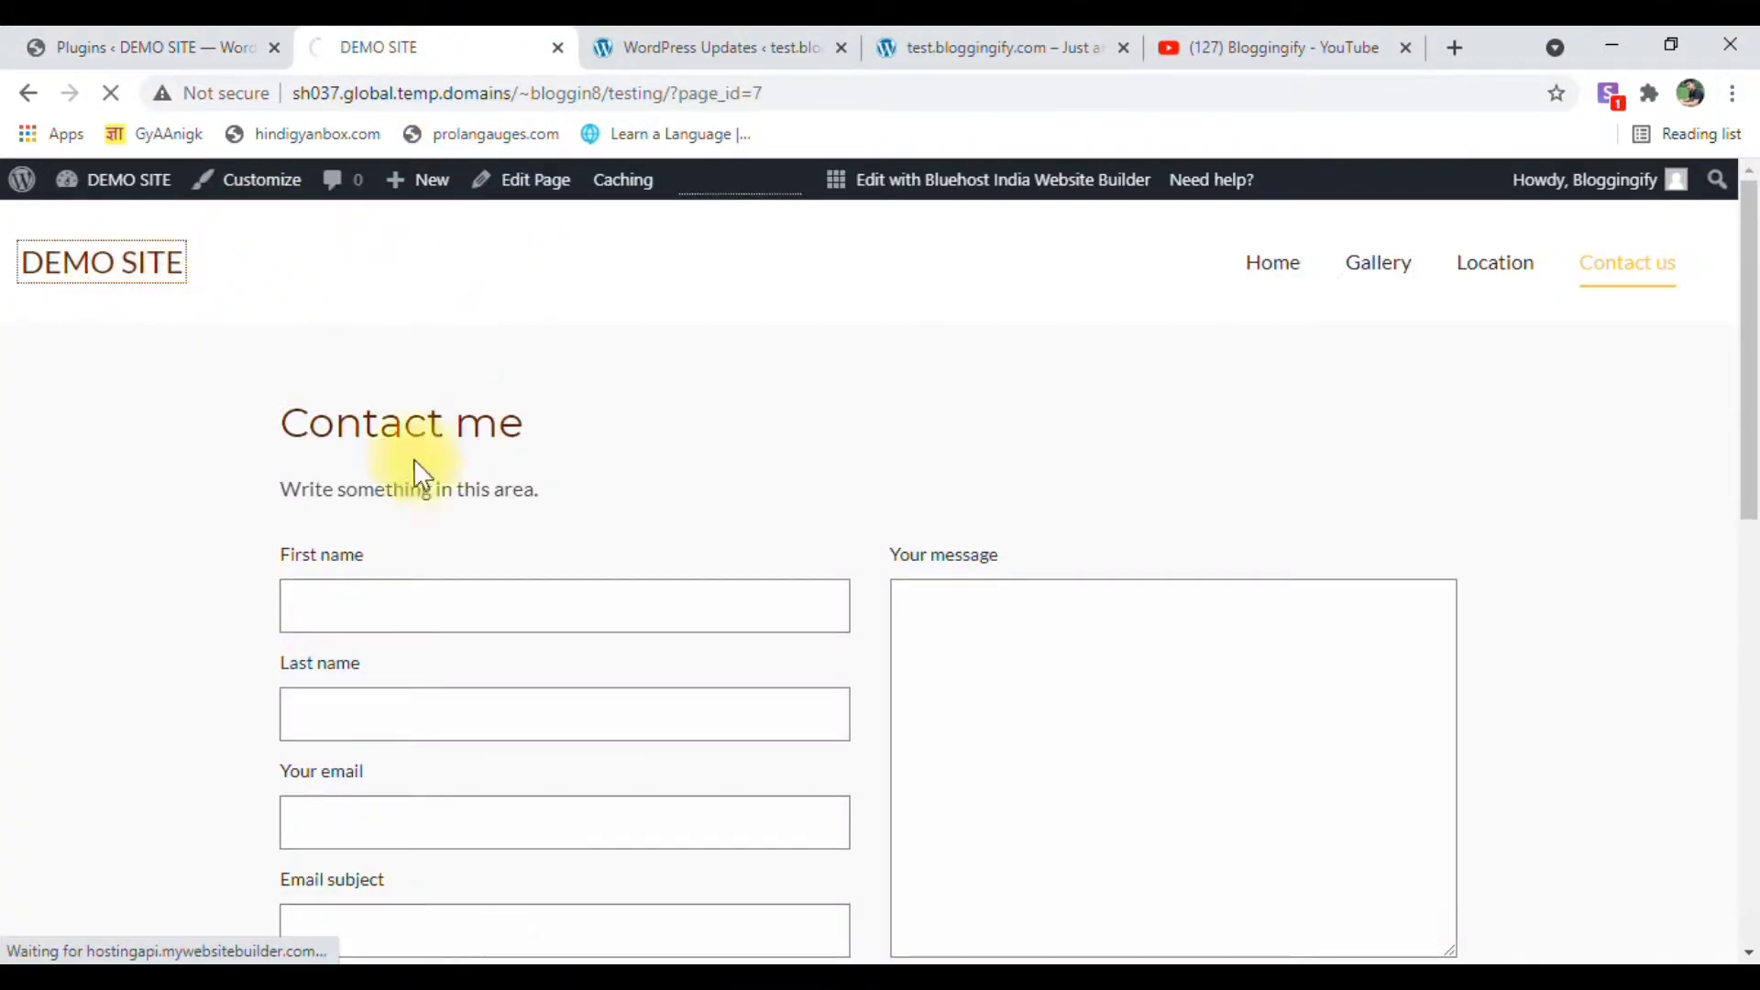
{"action": "left_click", "coordinate": [191, 46]}
{"action": "left_click", "coordinate": [390, 41]}
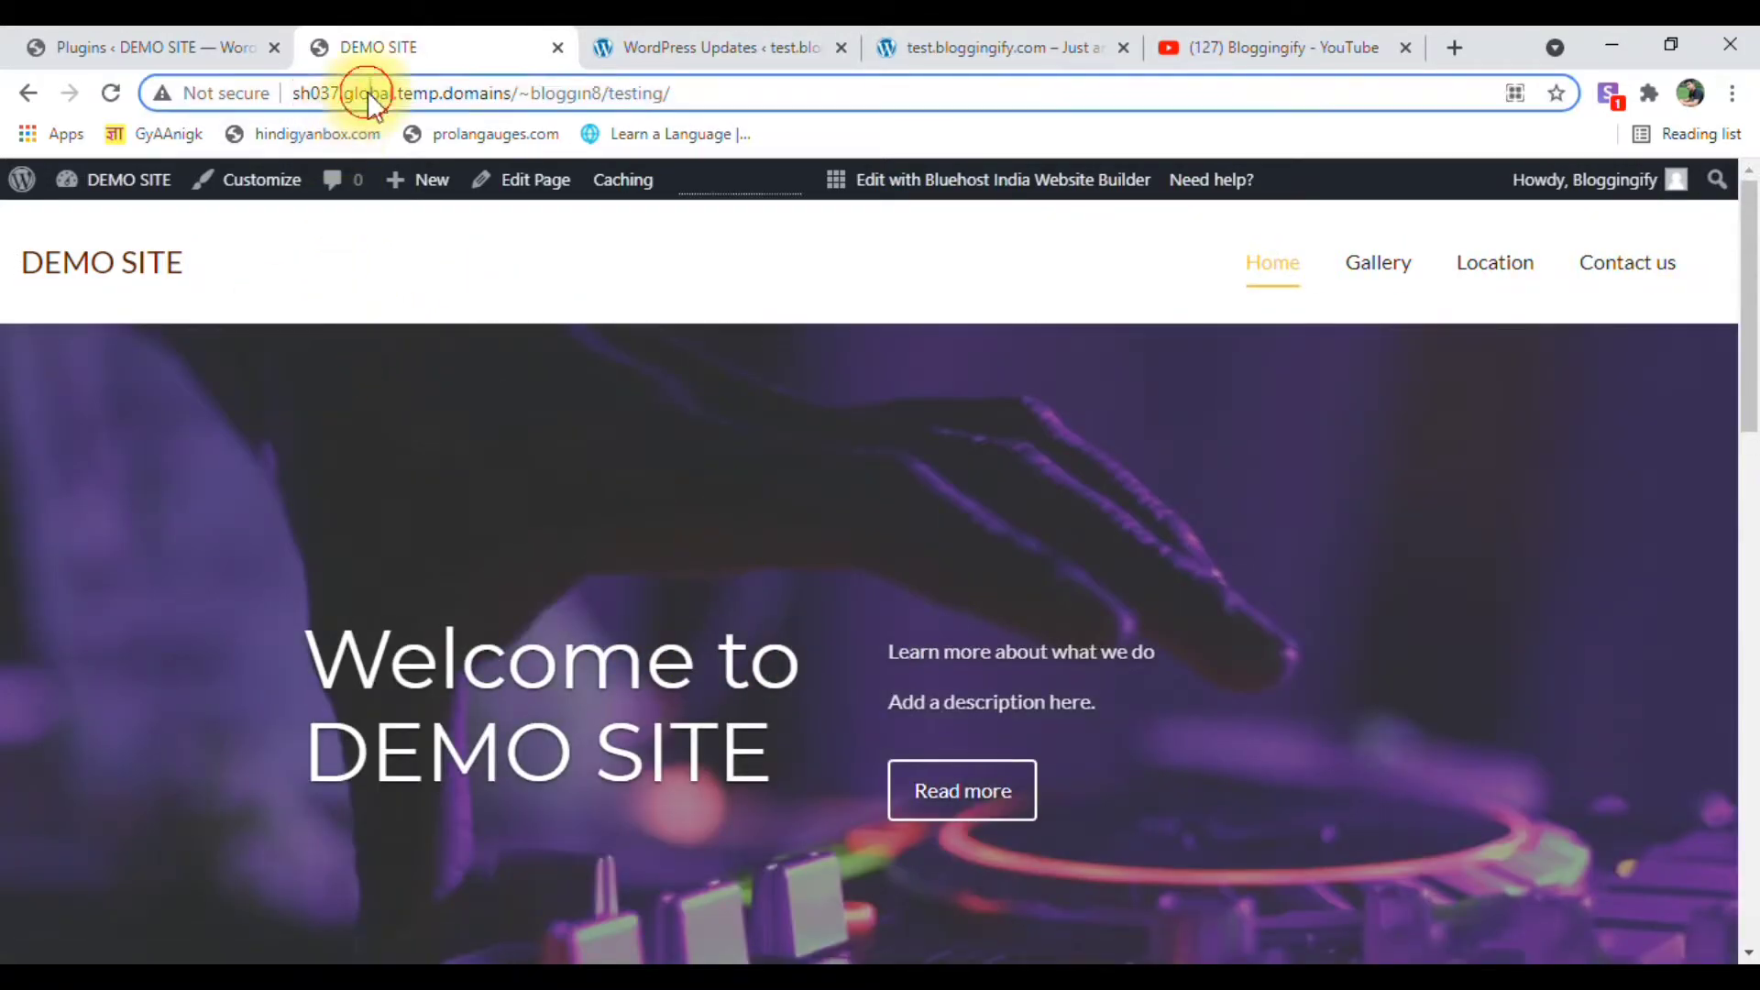
{"action": "left_click", "coordinate": [568, 92]}
{"action": "left_click", "coordinate": [35, 39]}
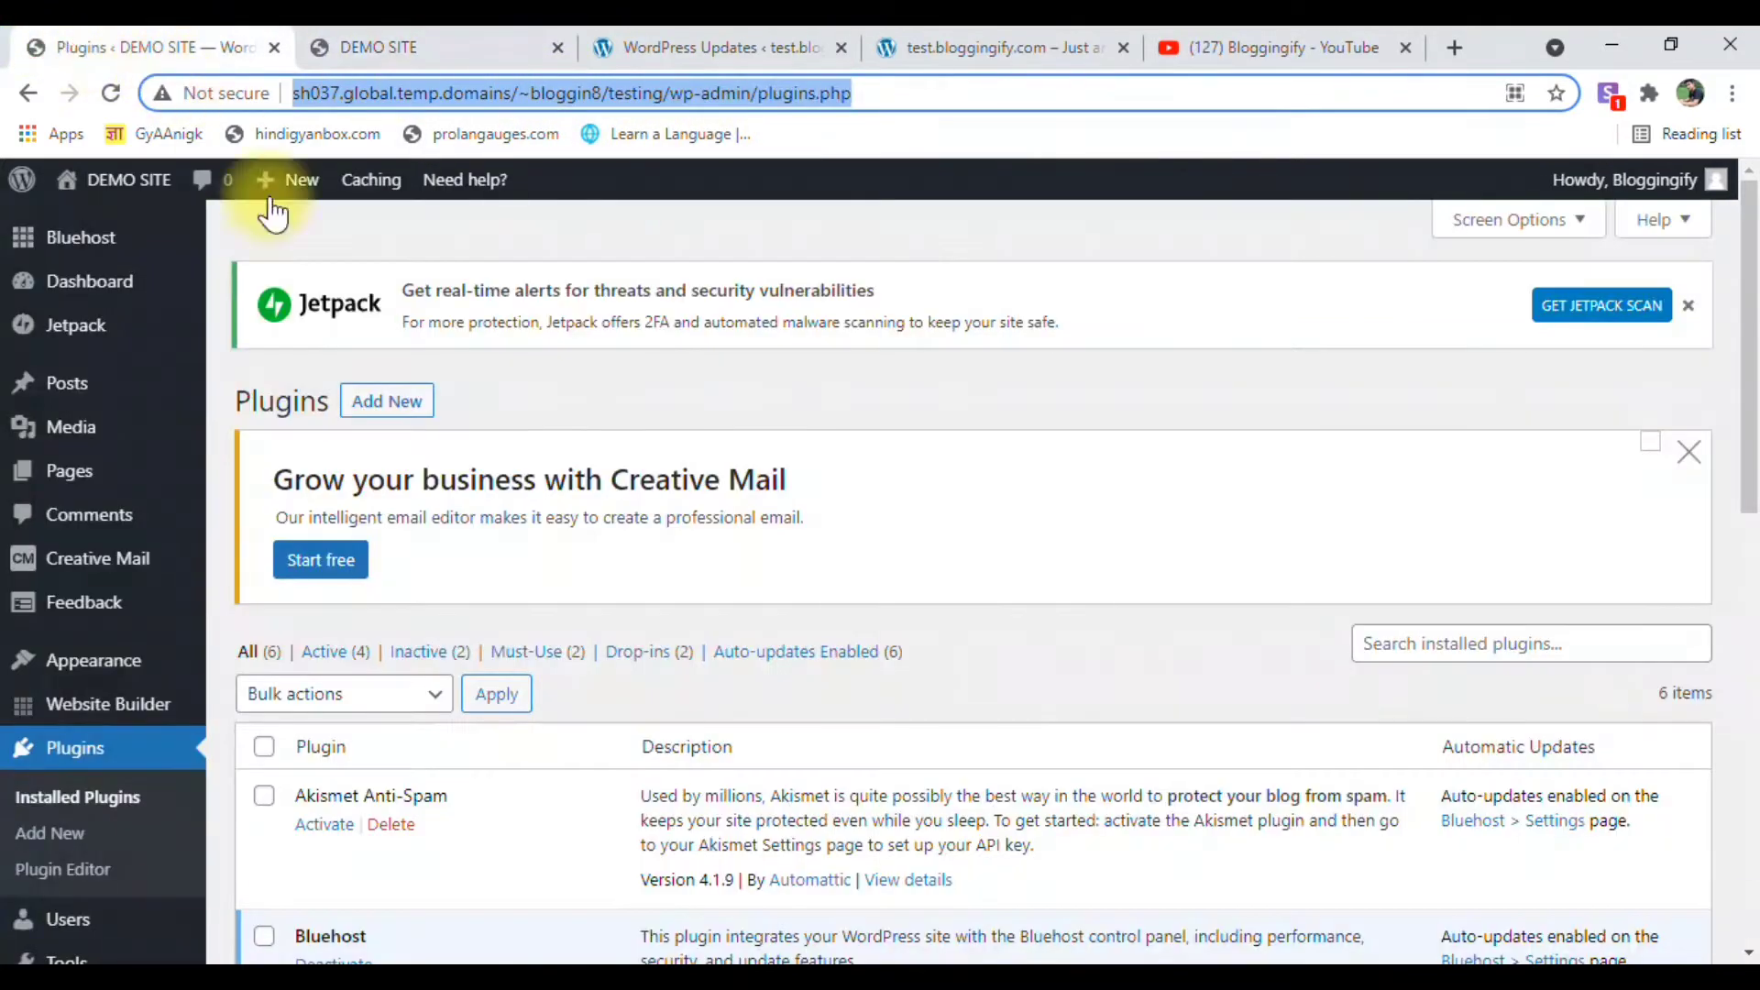
Look over the WordPress Updates page and the Hello world! front page of test.bloggingify.com.
{"action": "key", "text": "ctrl+Tab"}
{"action": "left_click", "coordinate": [725, 44]}
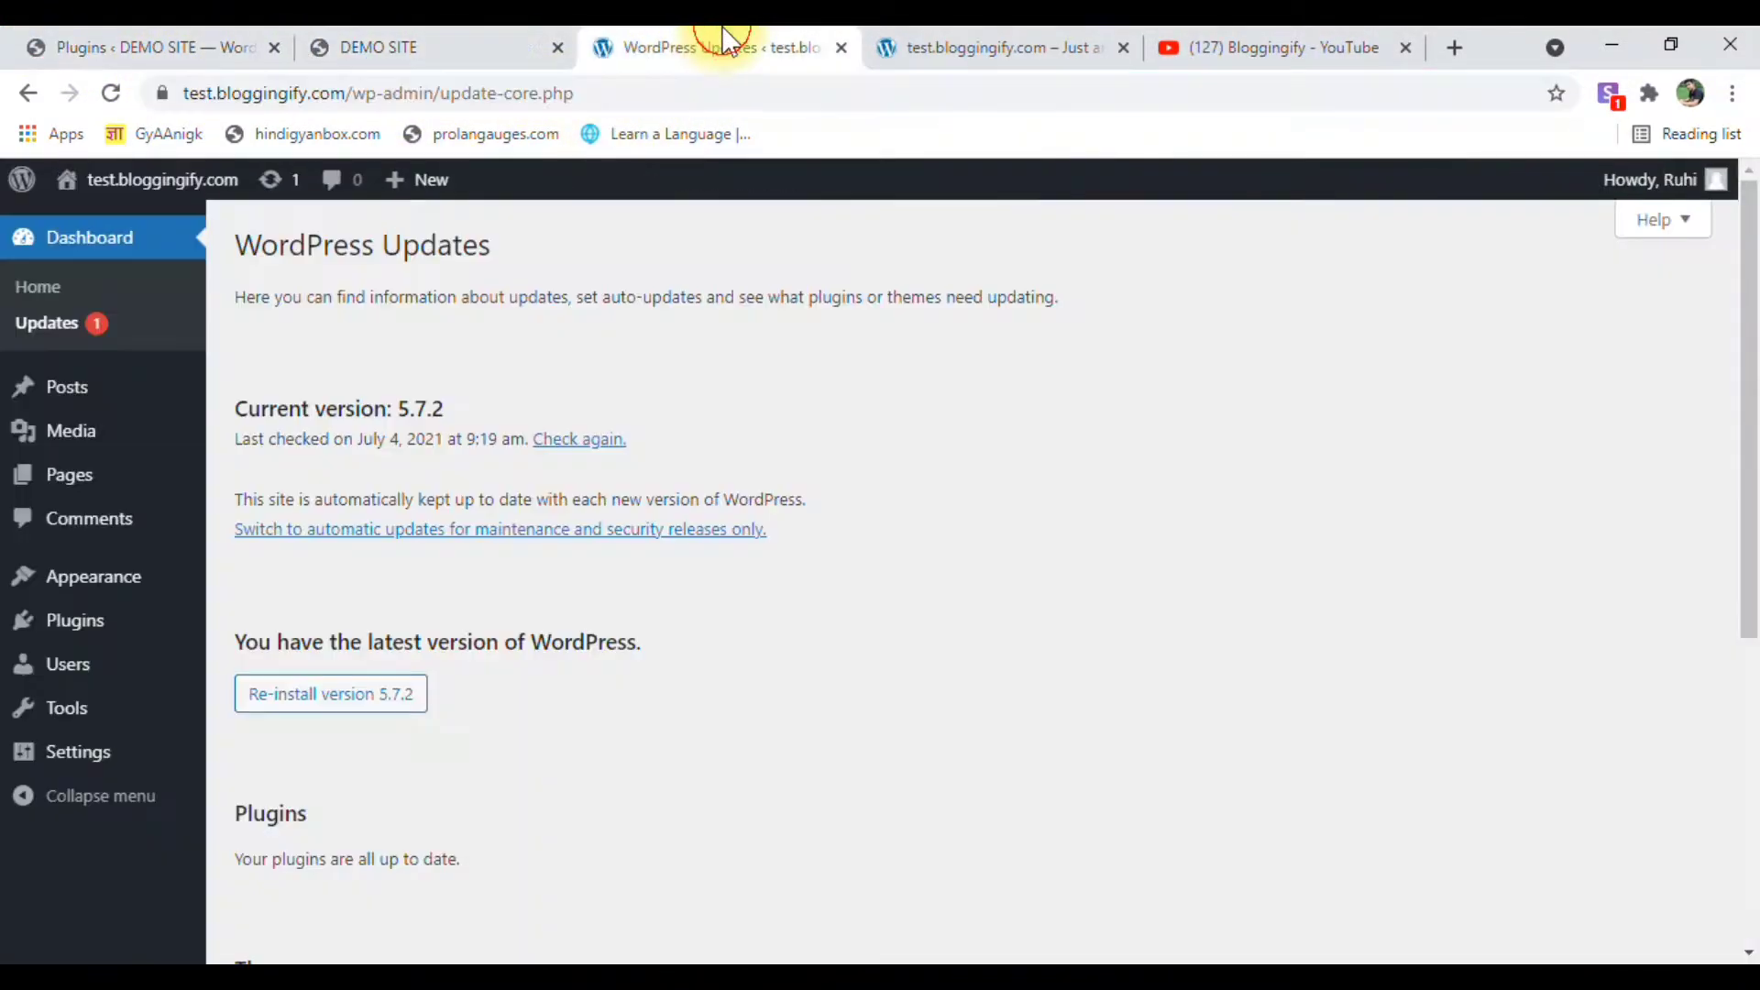
{"action": "left_click", "coordinate": [954, 41]}
{"action": "scroll", "coordinate": [614, 604], "scroll_direction": "down", "scroll_amount": 5}
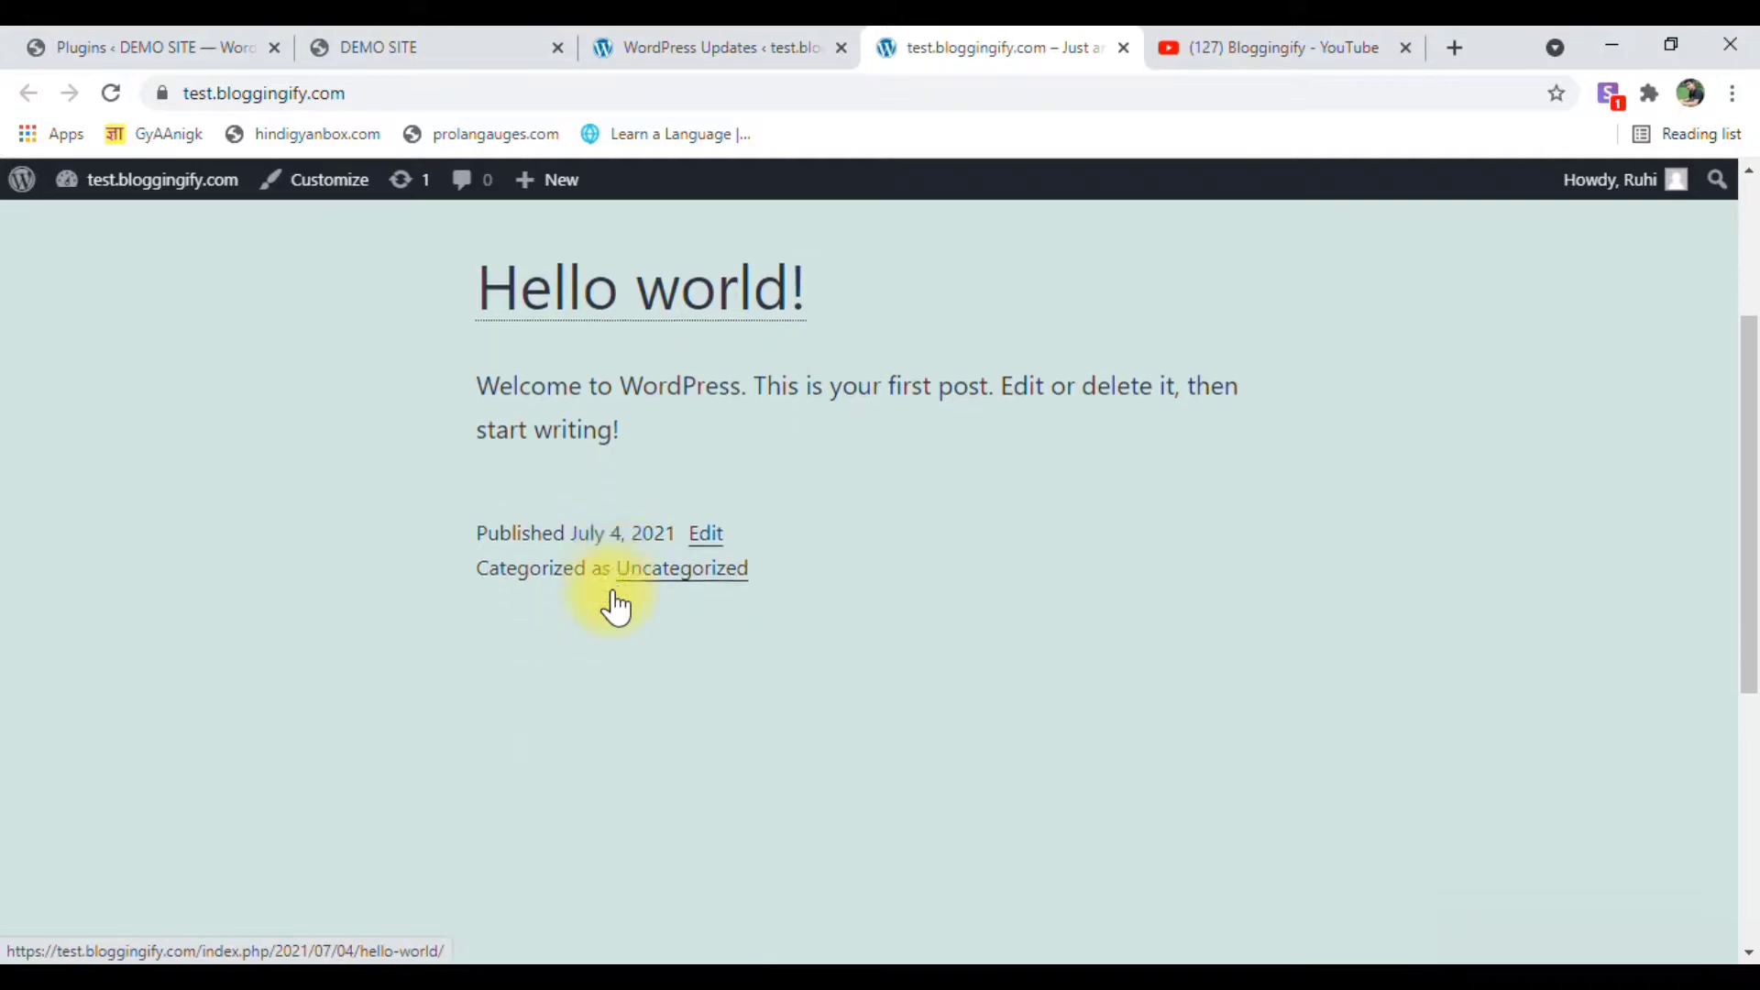
{"action": "scroll", "coordinate": [551, 413], "scroll_direction": "up", "scroll_amount": 1}
{"action": "scroll", "coordinate": [476, 403], "scroll_direction": "up", "scroll_amount": 4}
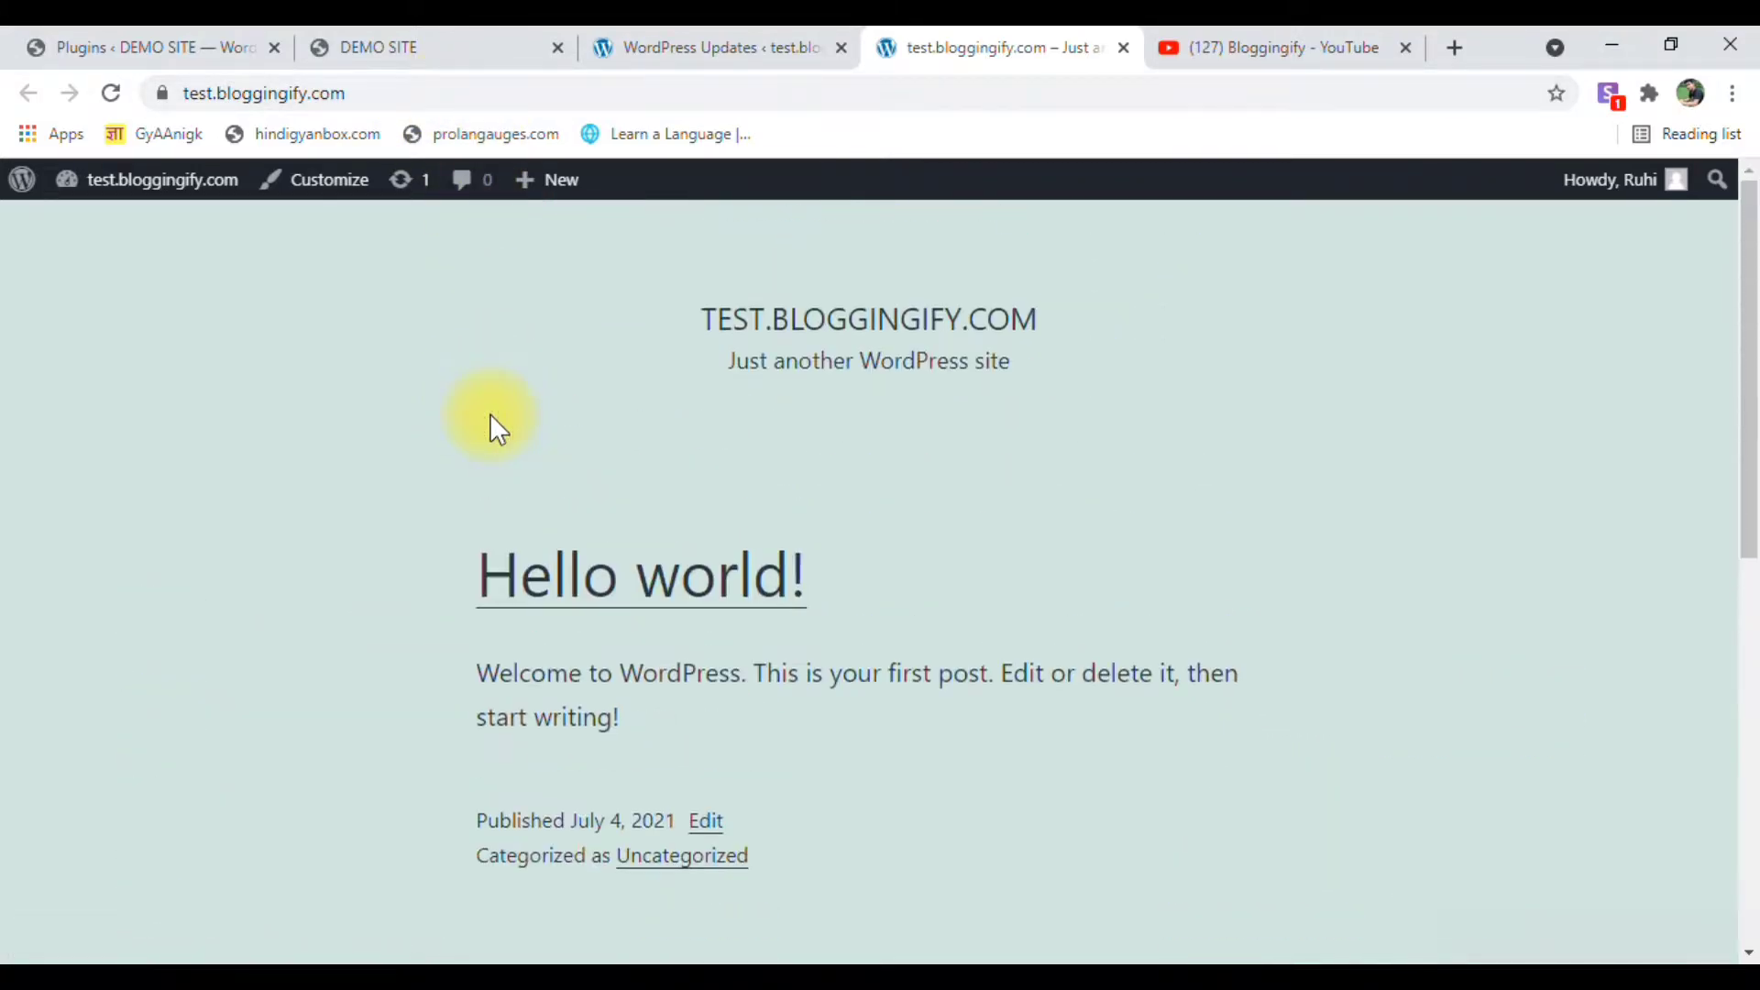
Open the page for adding new plugins in the DEMO SITE admin.
{"action": "left_click", "coordinate": [395, 48]}
{"action": "left_click", "coordinate": [266, 41]}
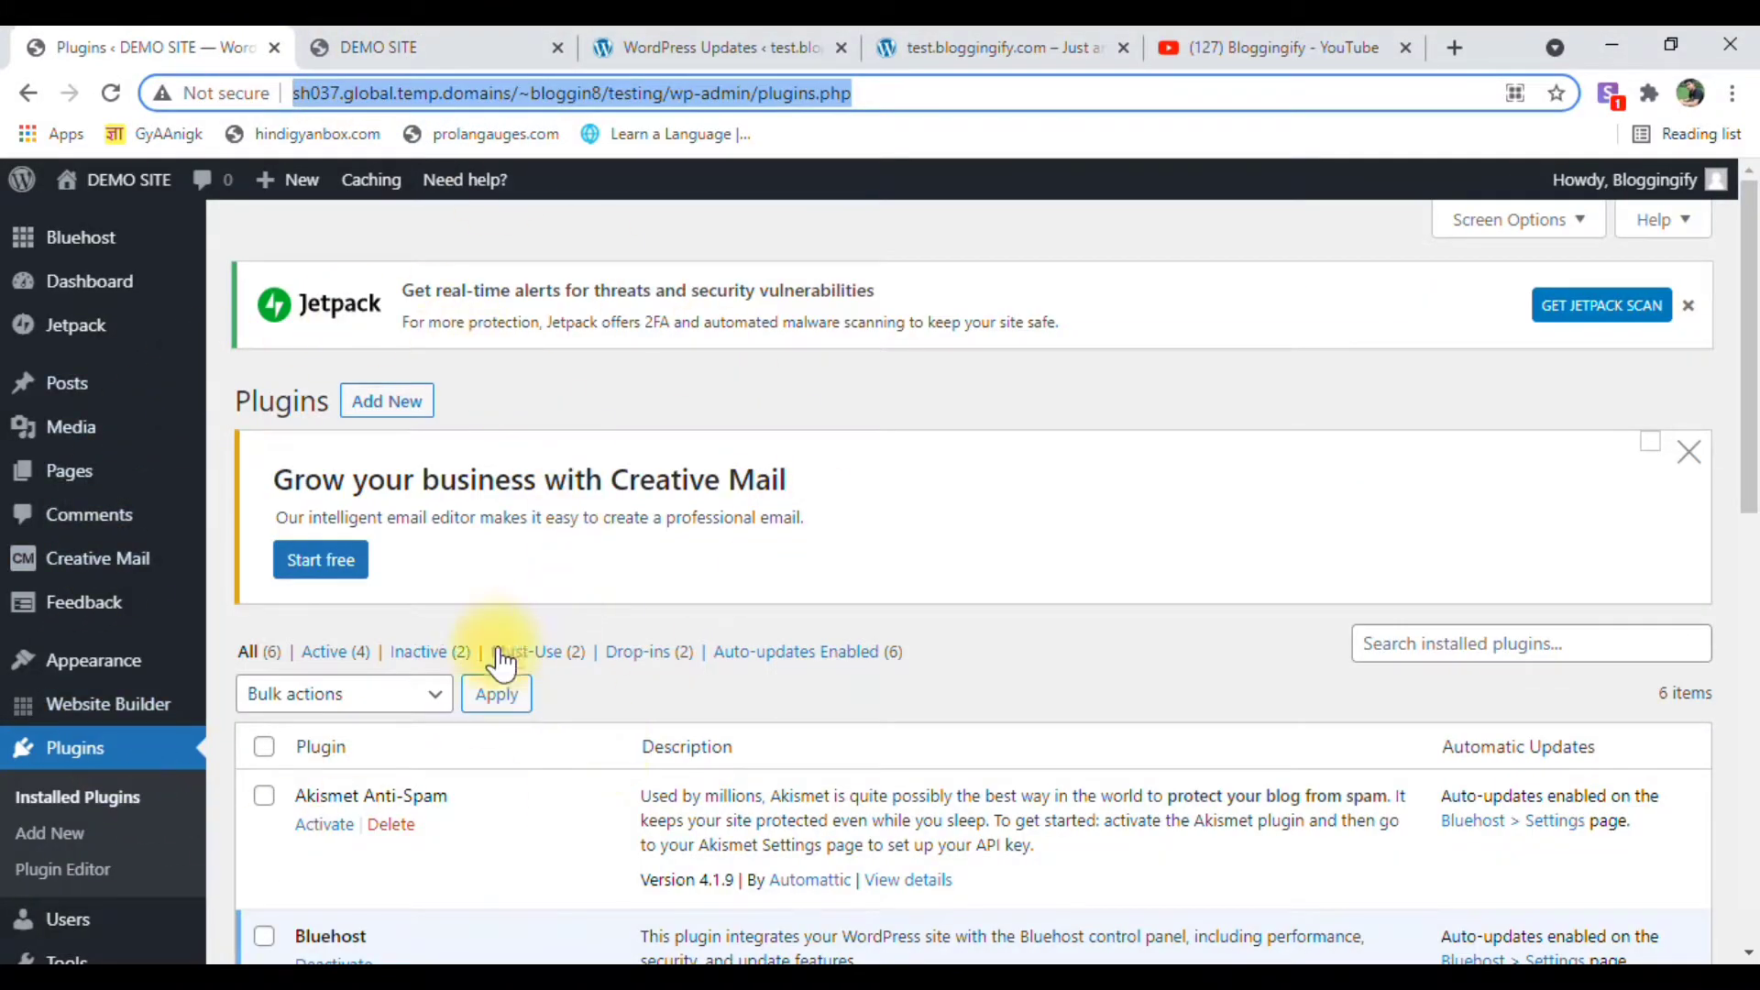
{"action": "scroll", "coordinate": [330, 660], "scroll_direction": "down", "scroll_amount": 2}
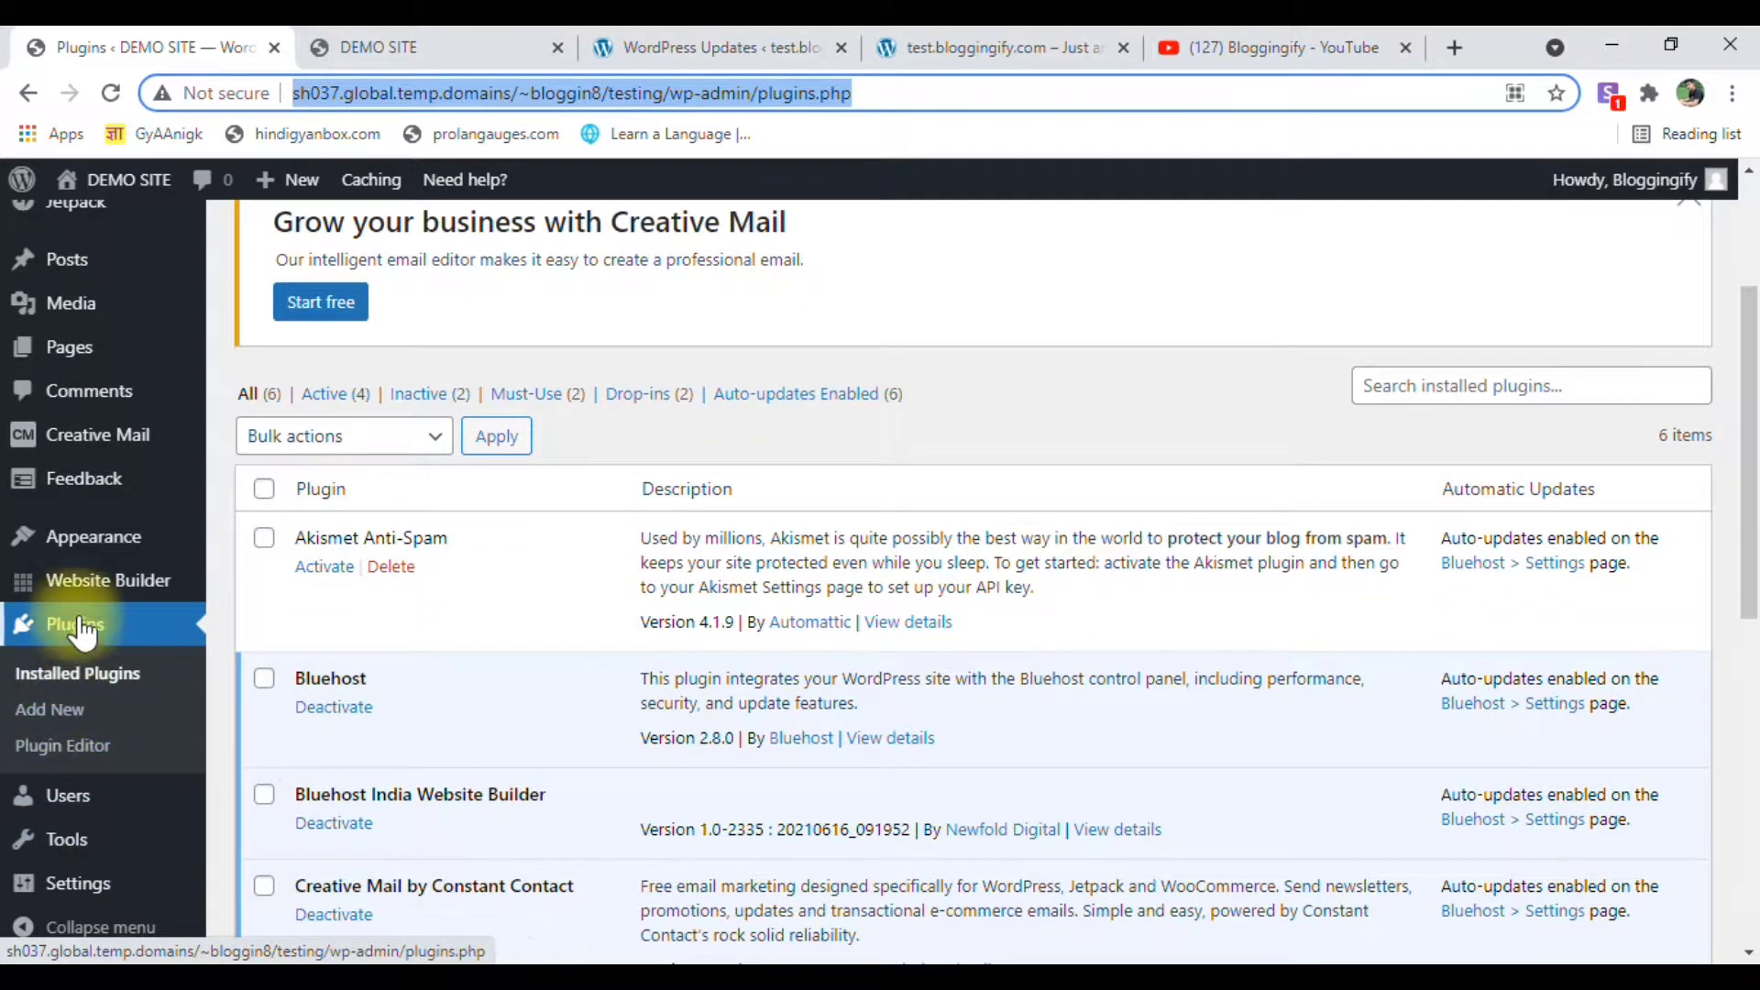
{"action": "left_click", "coordinate": [70, 708]}
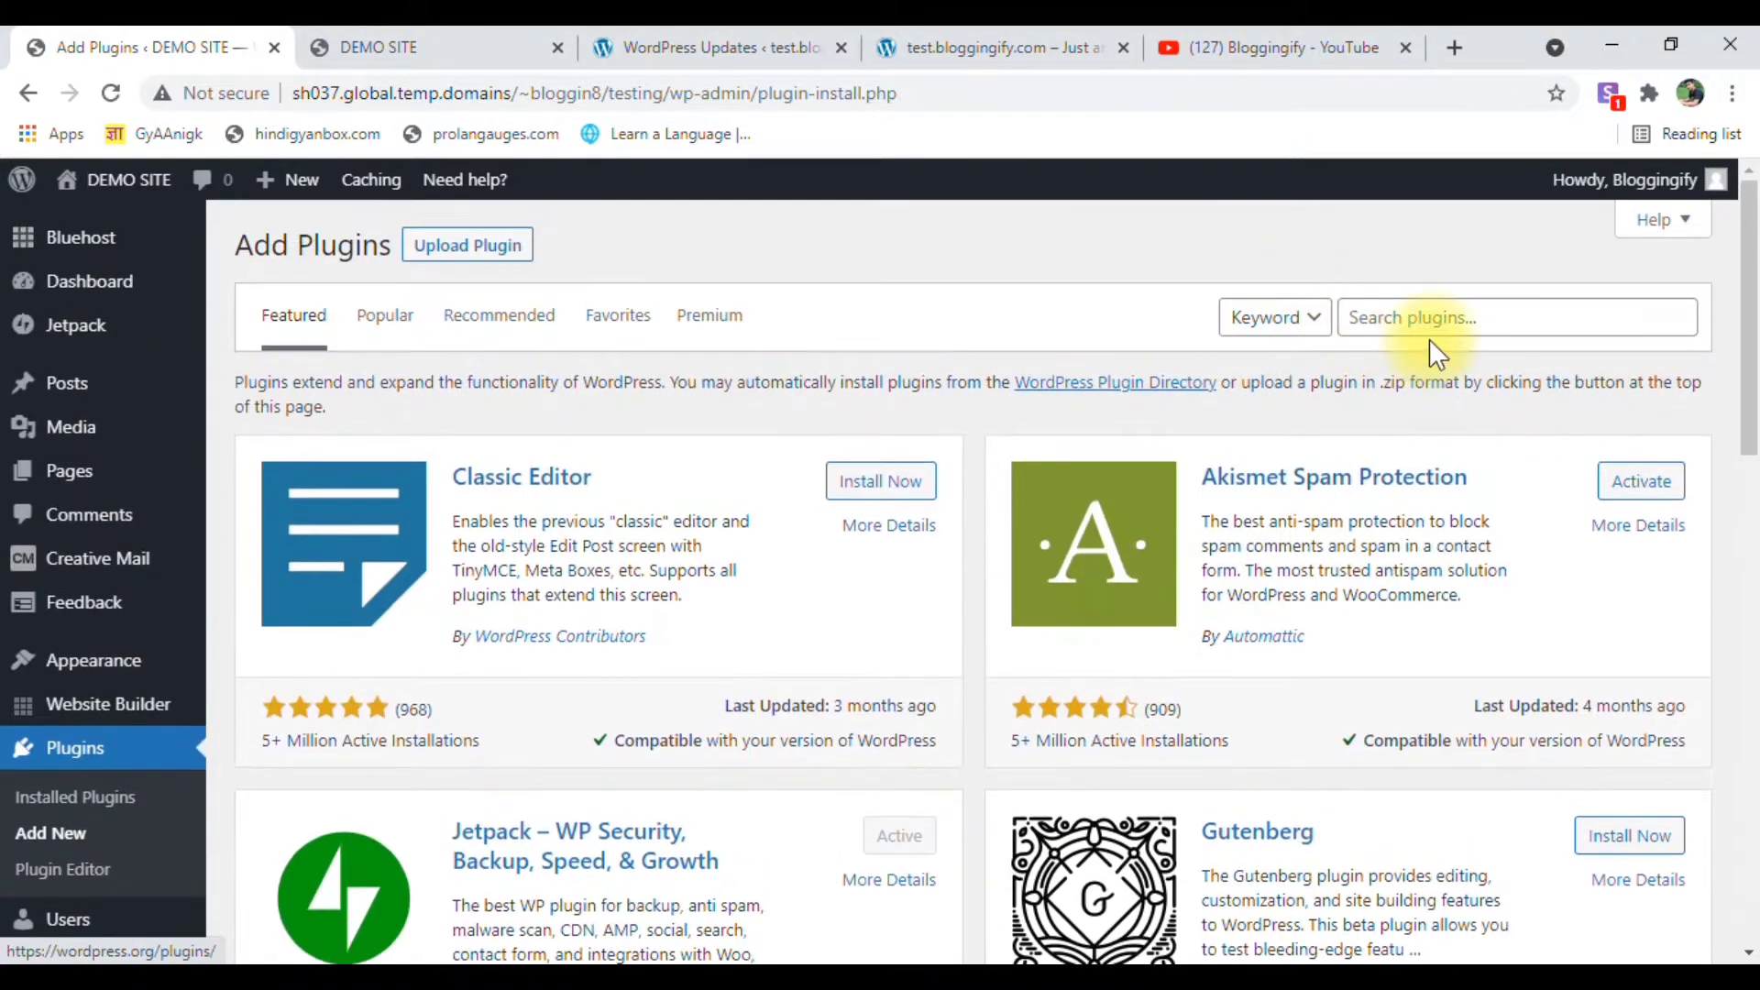
Search the plugin directory for "wp migration".
{"action": "left_click", "coordinate": [1449, 320]}
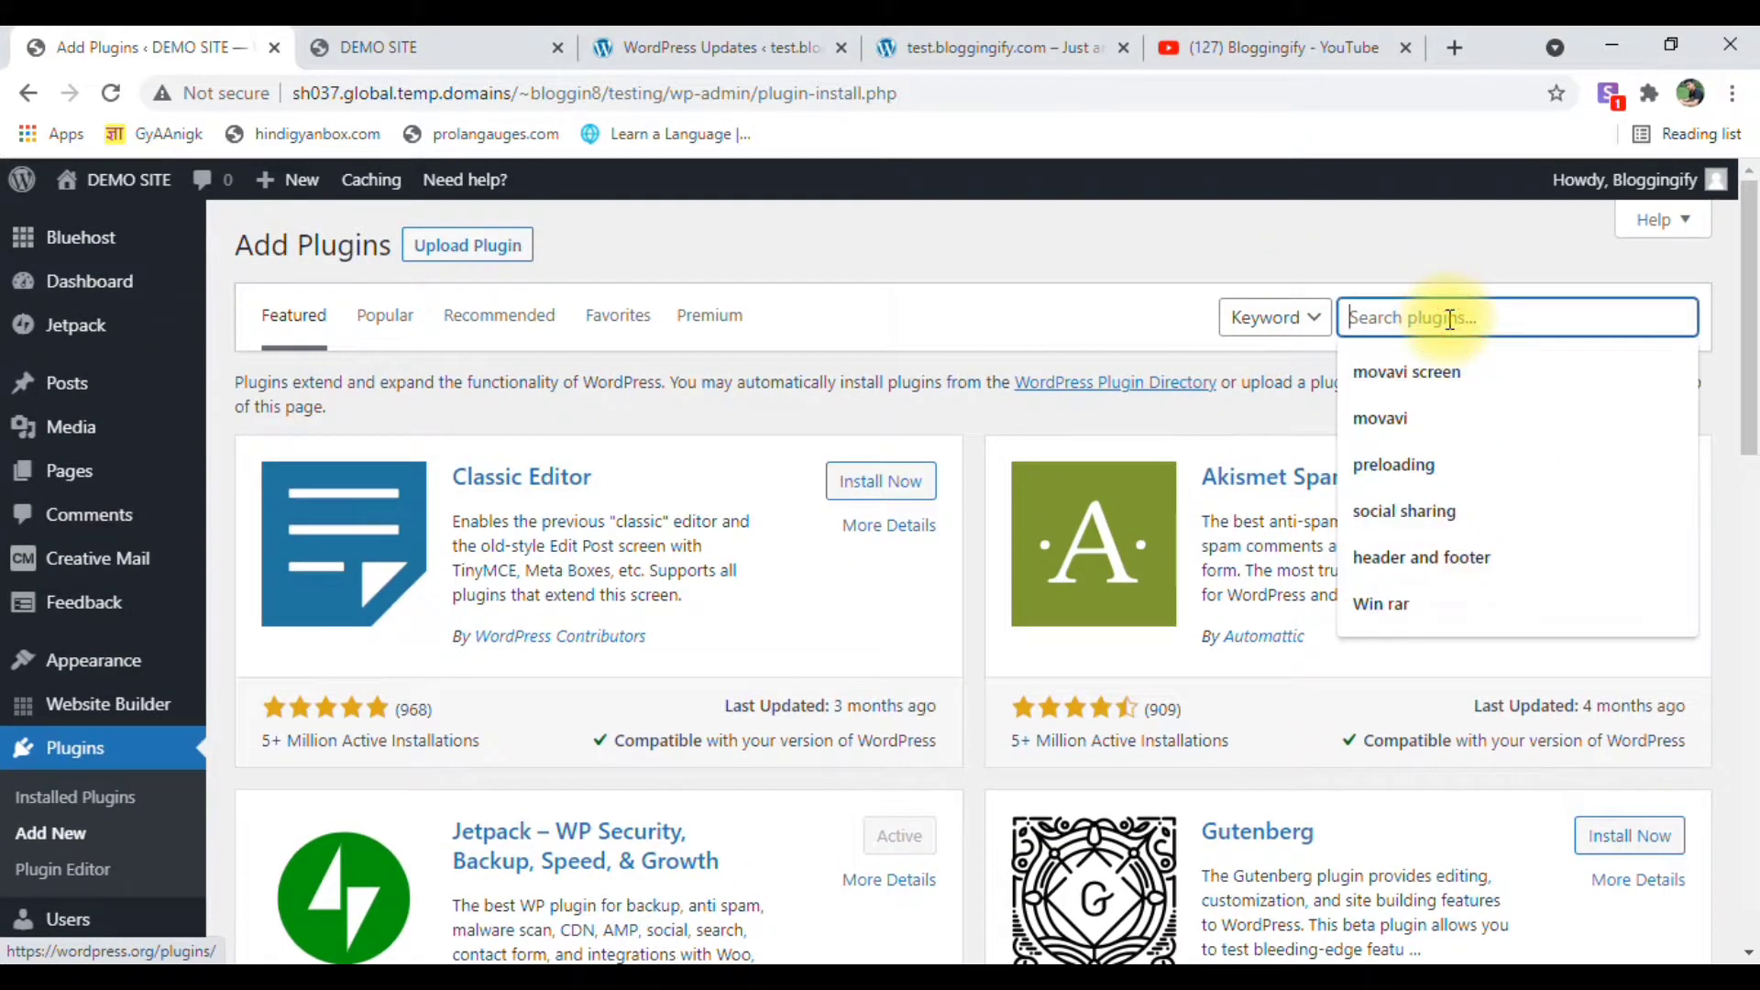
{"action": "type", "text": "wp mi"}
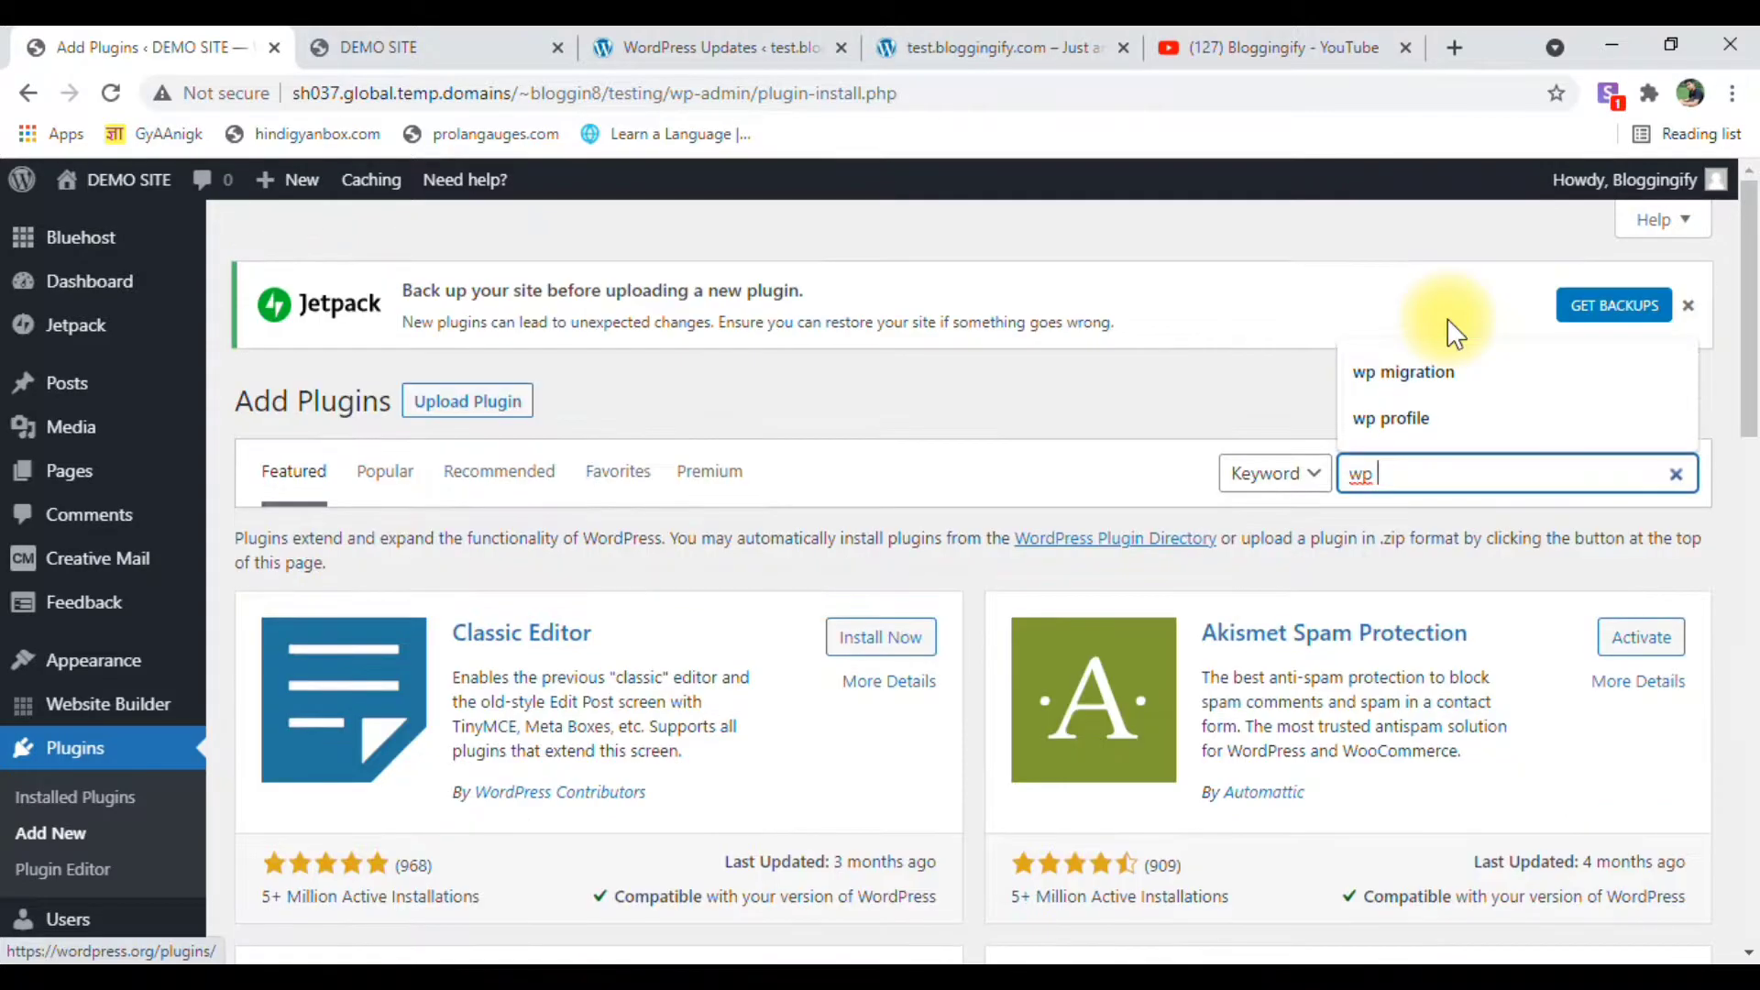
{"action": "key", "text": "BackSpace"}
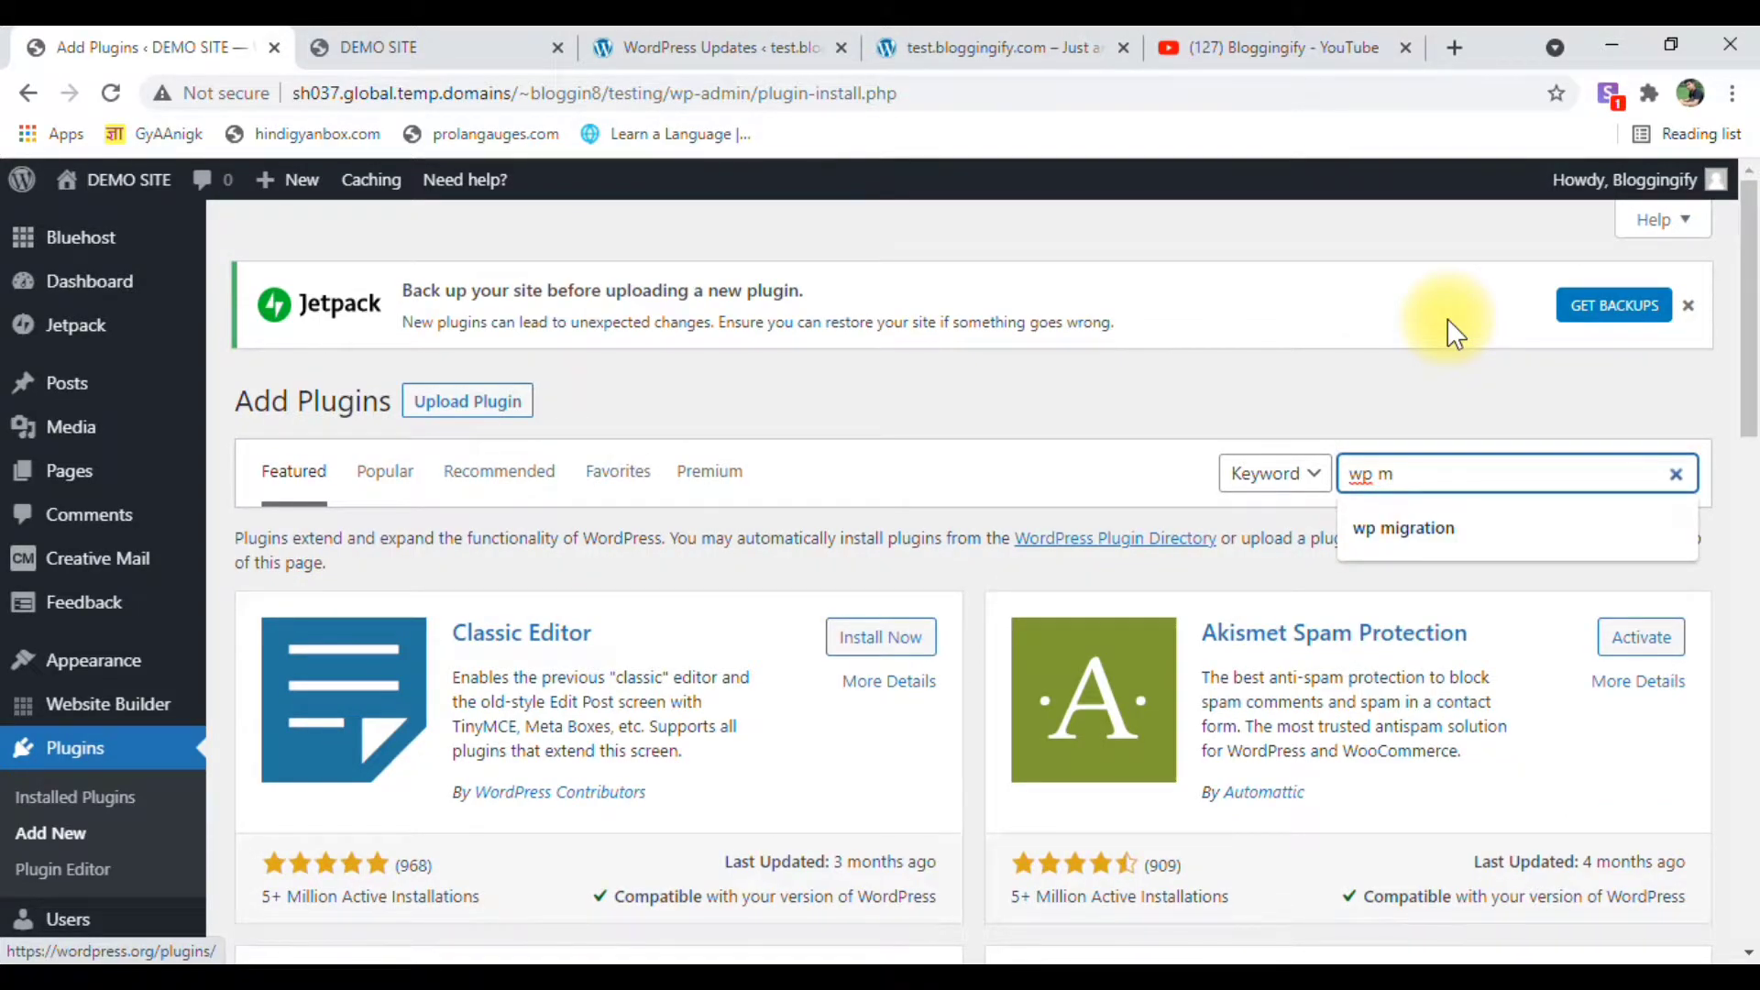
{"action": "key", "text": "Down"}
{"action": "key", "text": "Return"}
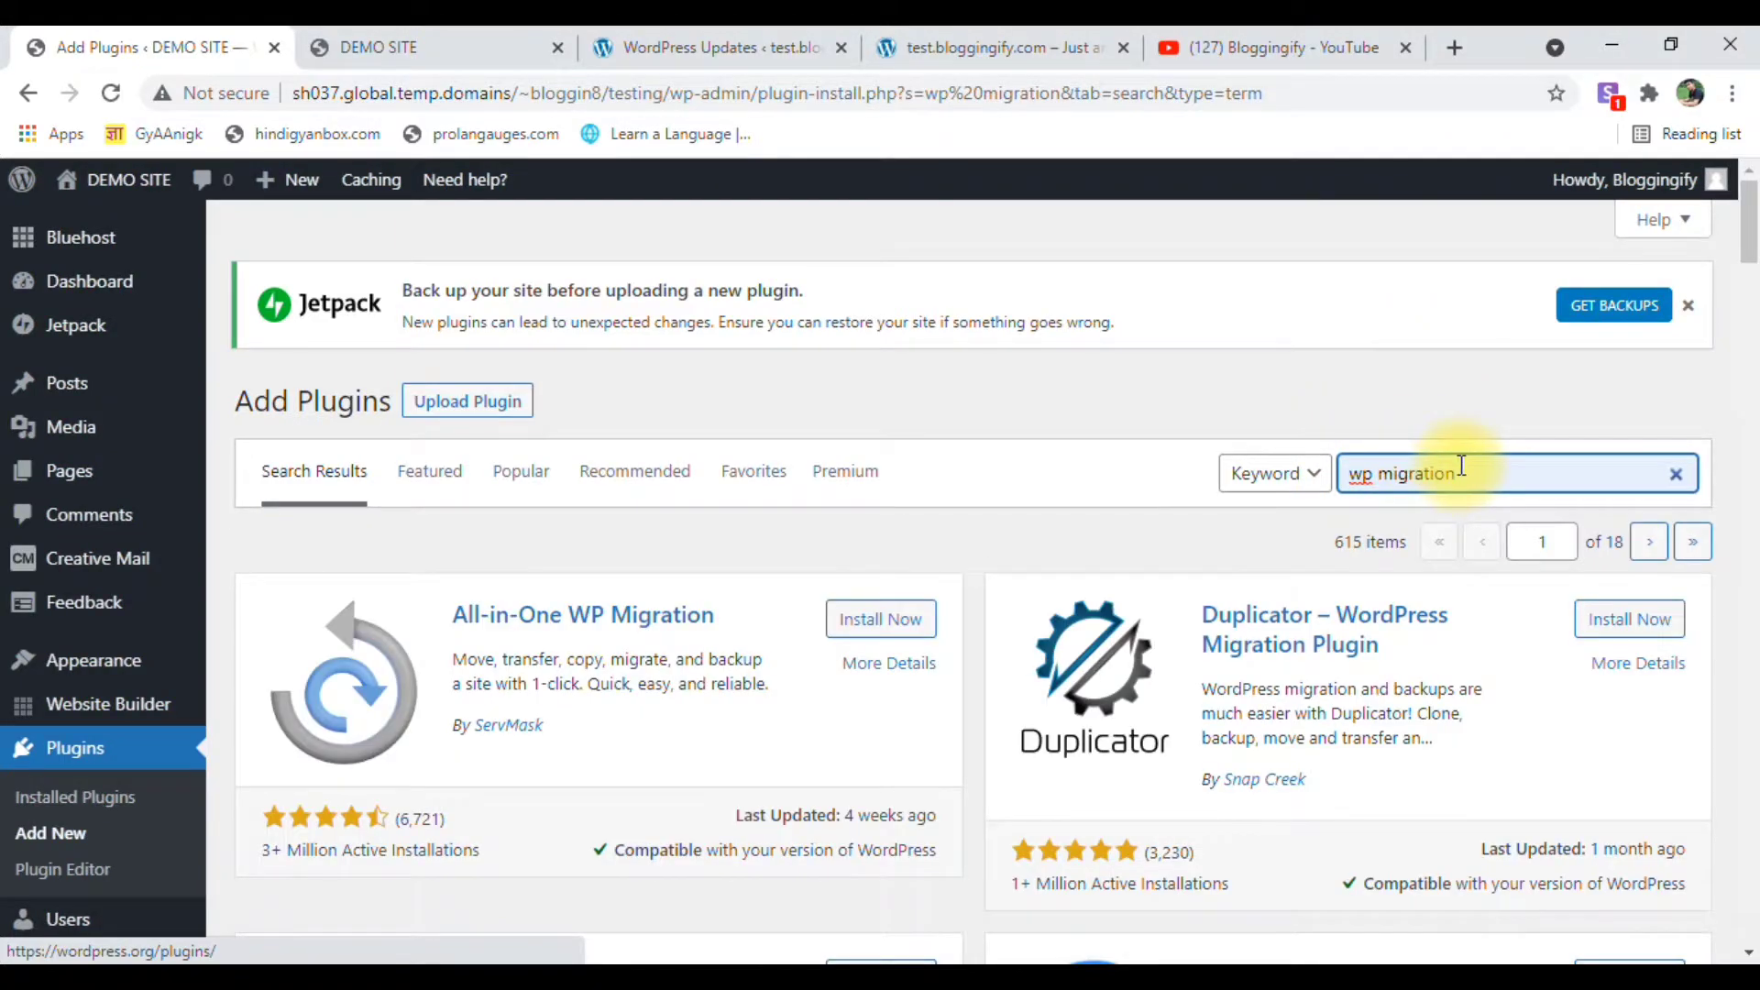
Install and activate the All-in-One WP Migration plugin by ServMask on DEMO SITE.
{"action": "scroll", "coordinate": [719, 629], "scroll_direction": "down", "scroll_amount": 1}
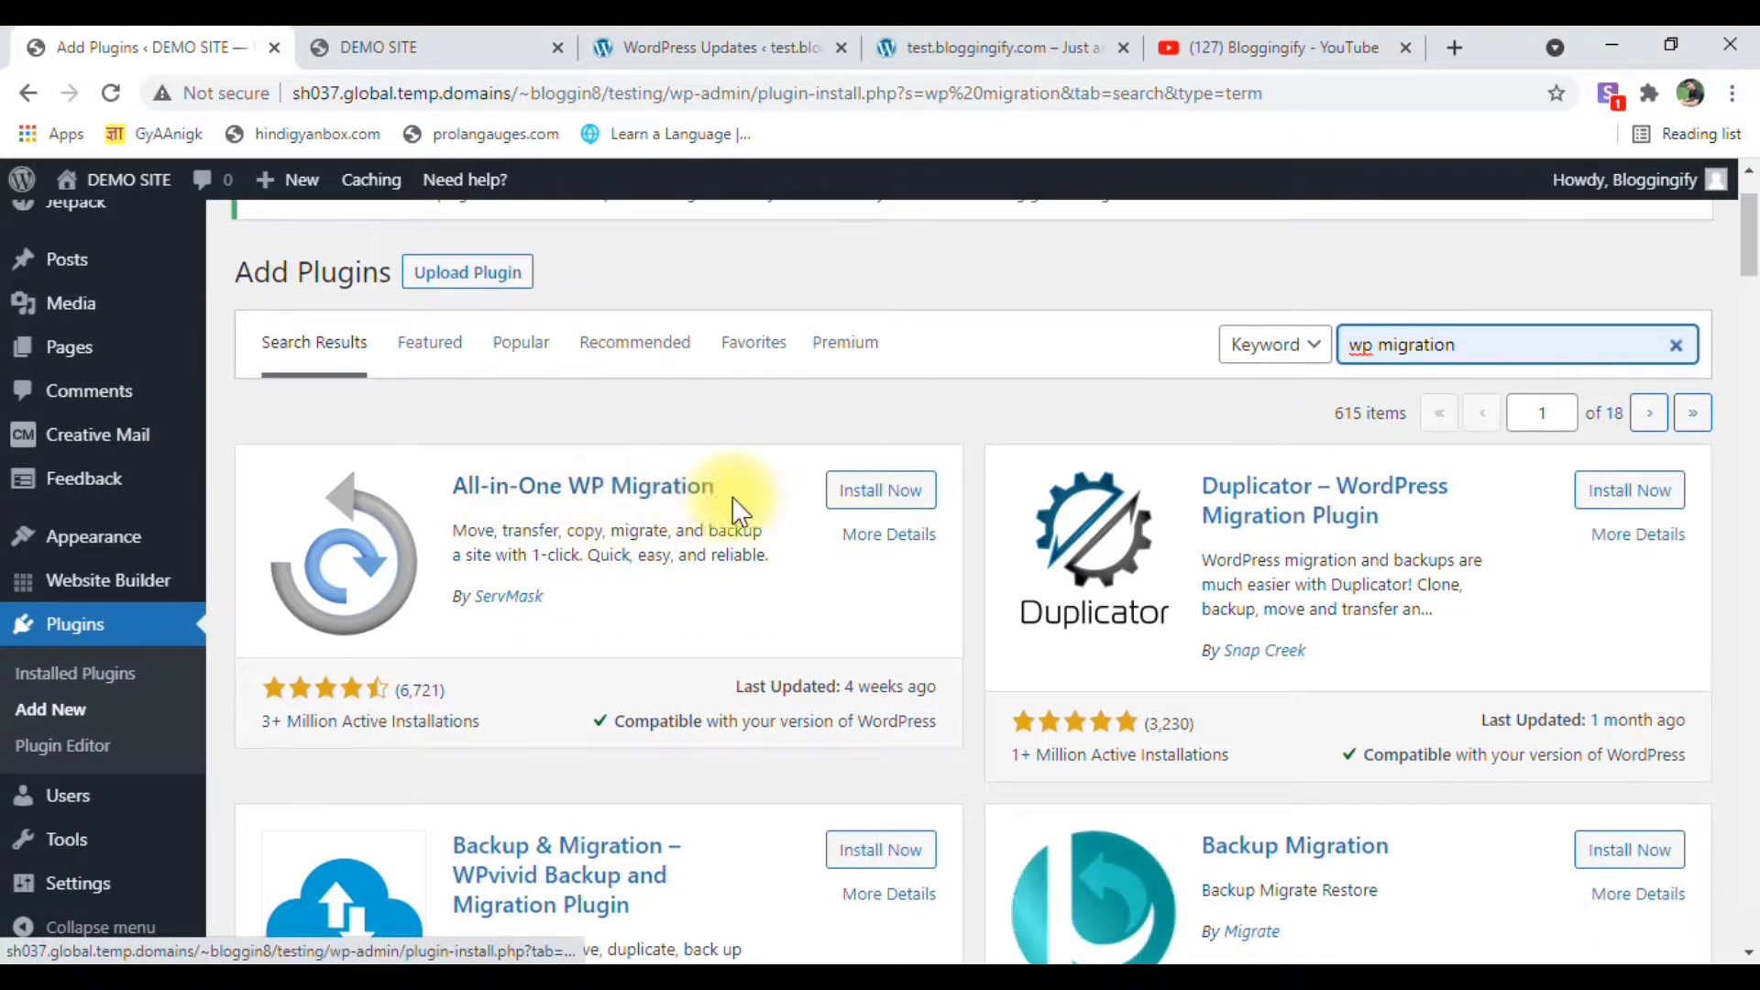
{"action": "left_click", "coordinate": [885, 495]}
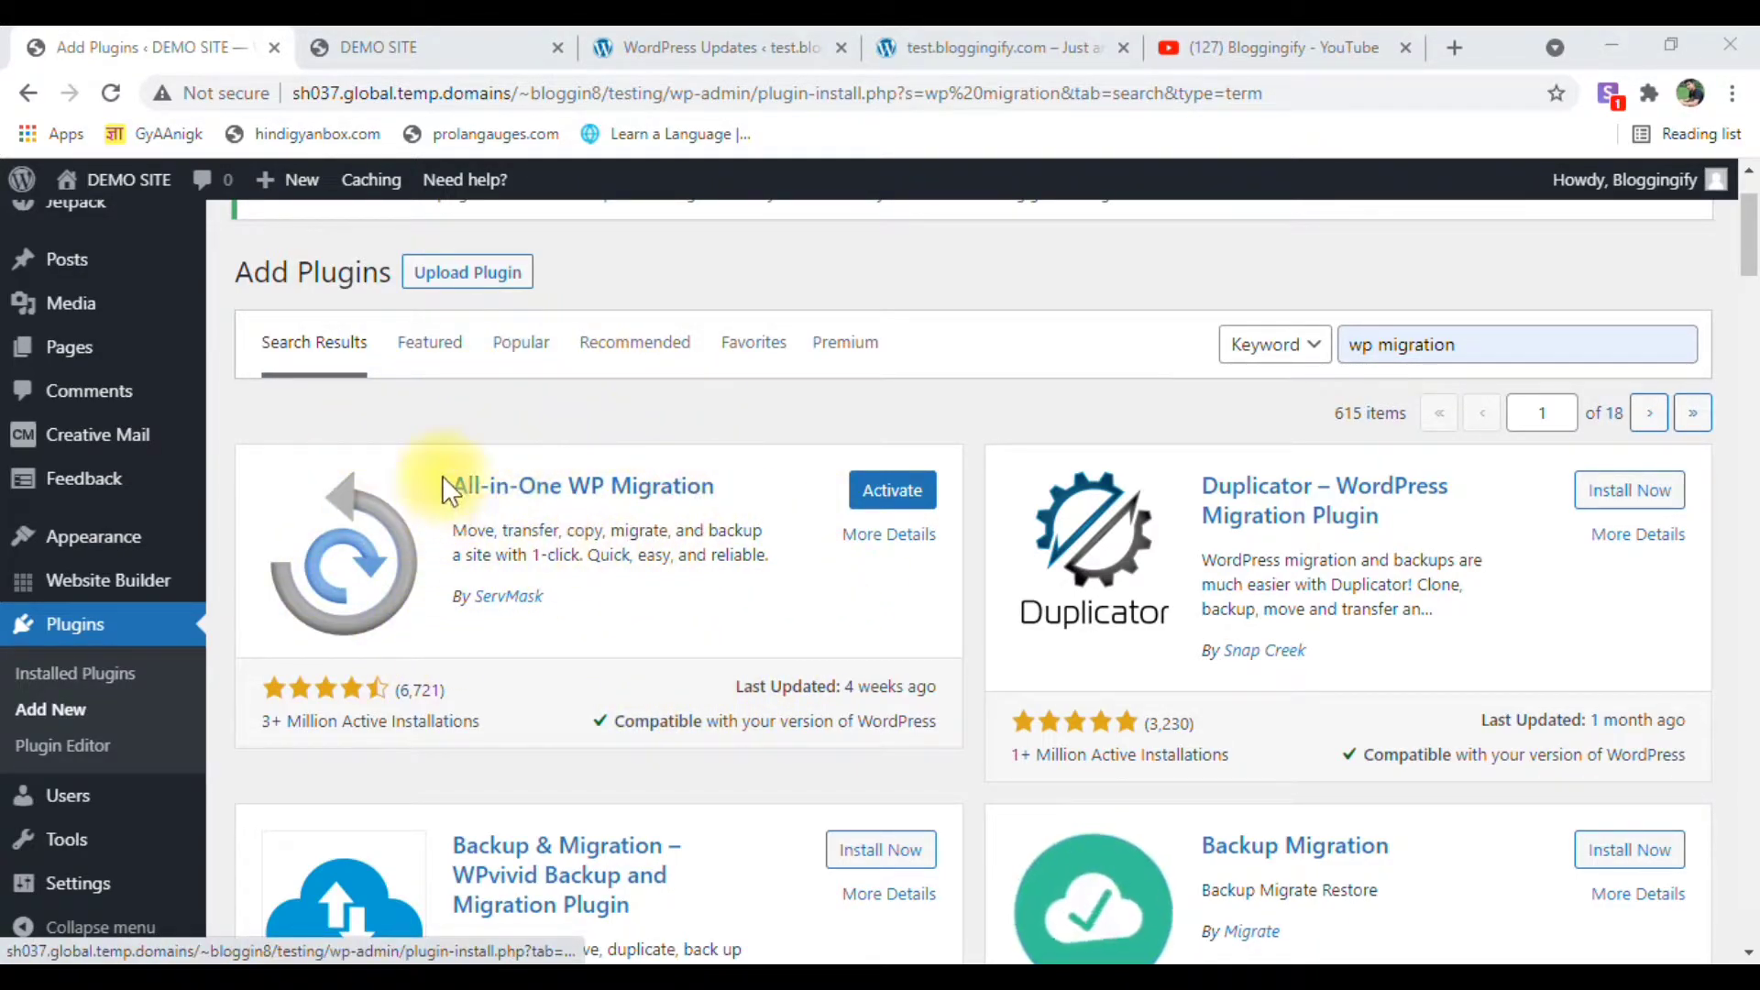
{"action": "left_click", "coordinate": [899, 496]}
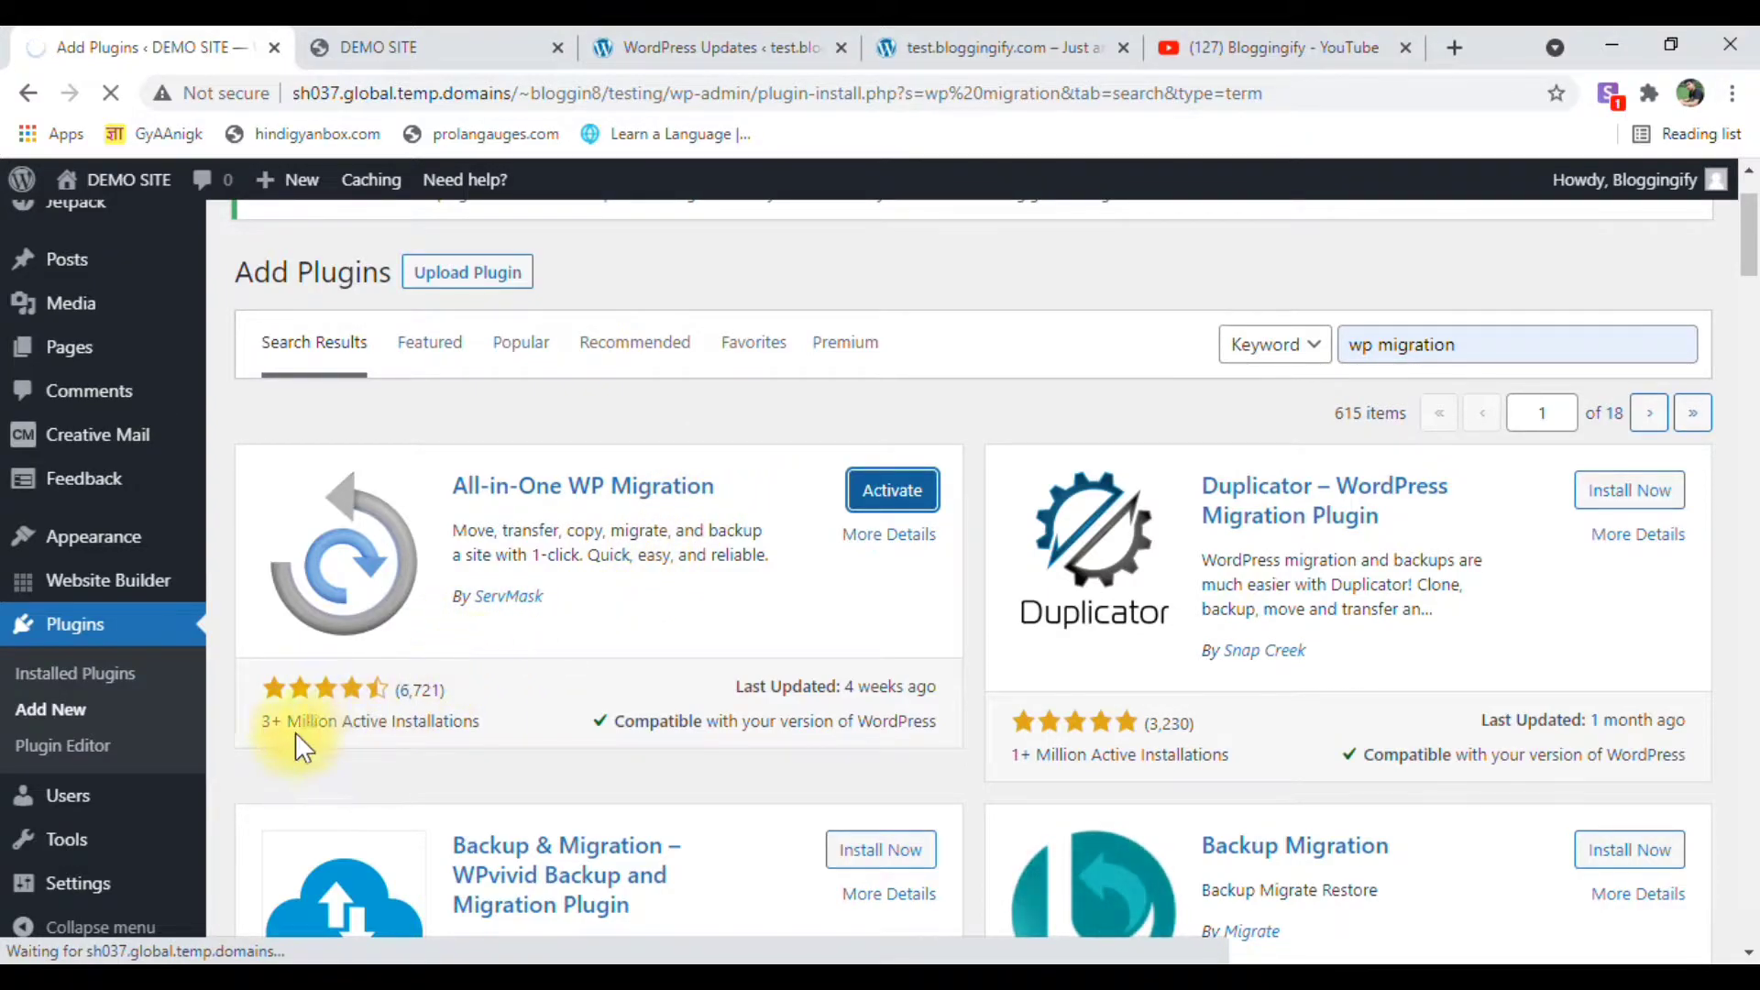
{"action": "scroll", "coordinate": [255, 740], "scroll_direction": "down", "scroll_amount": 1}
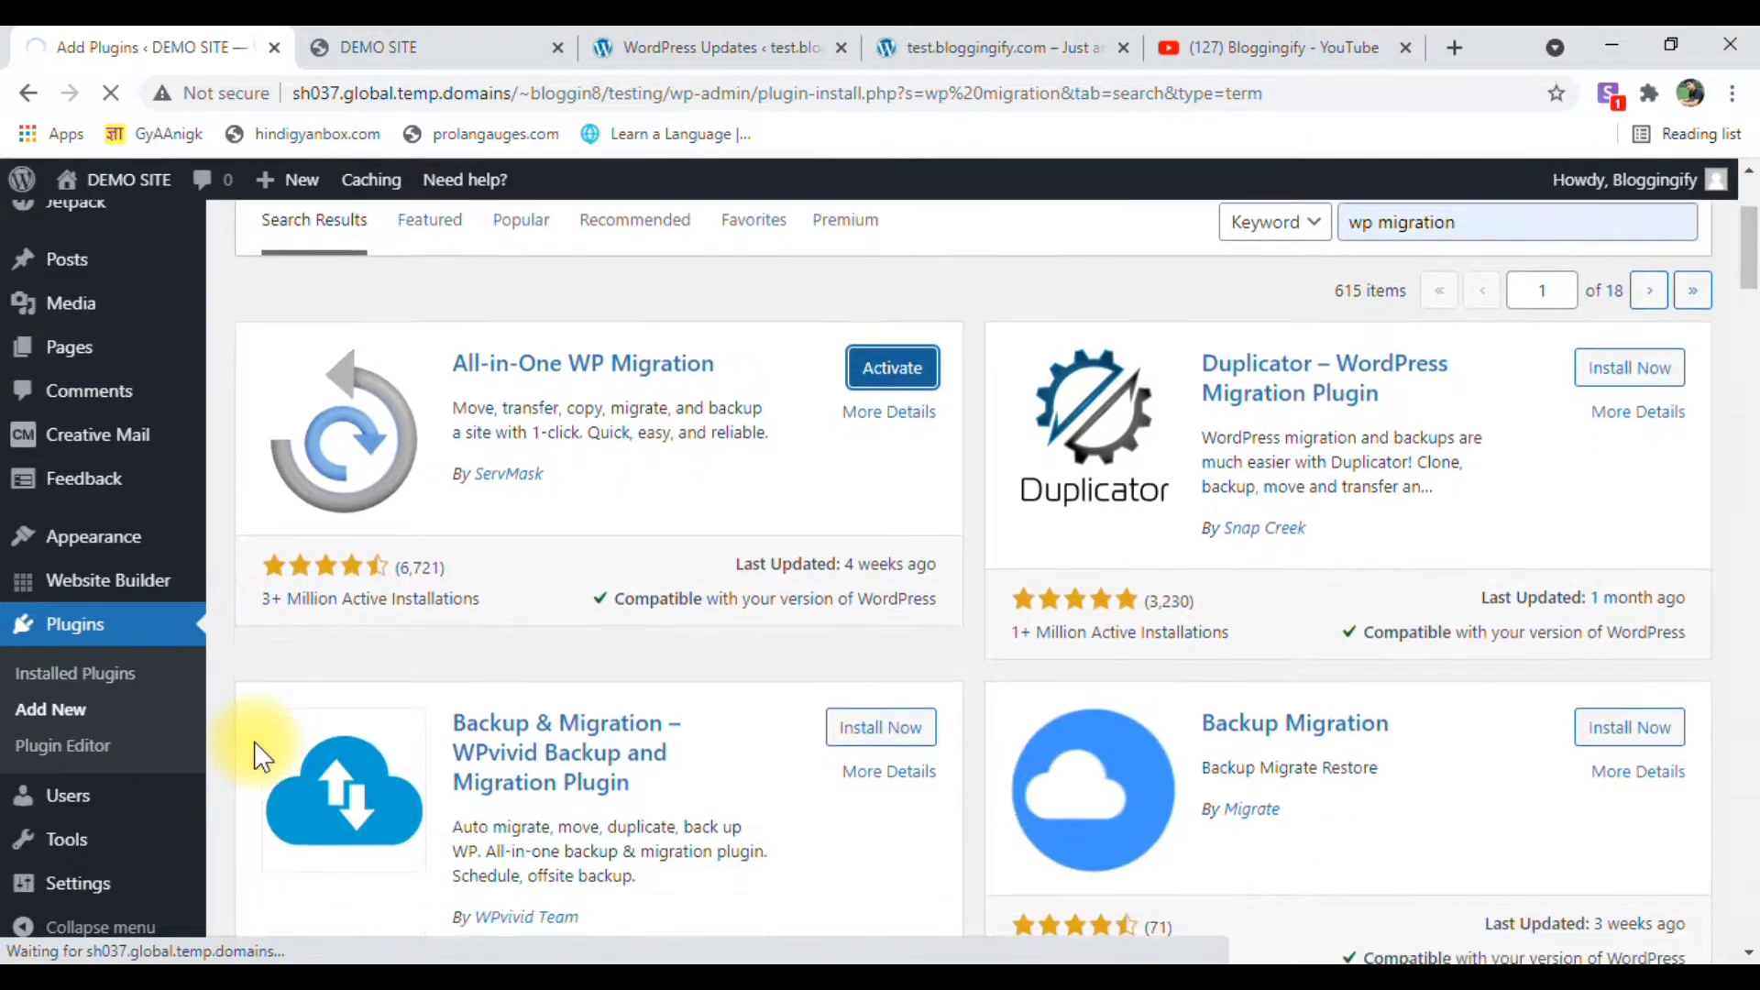
{"action": "scroll", "coordinate": [398, 746], "scroll_direction": "up", "scroll_amount": 3}
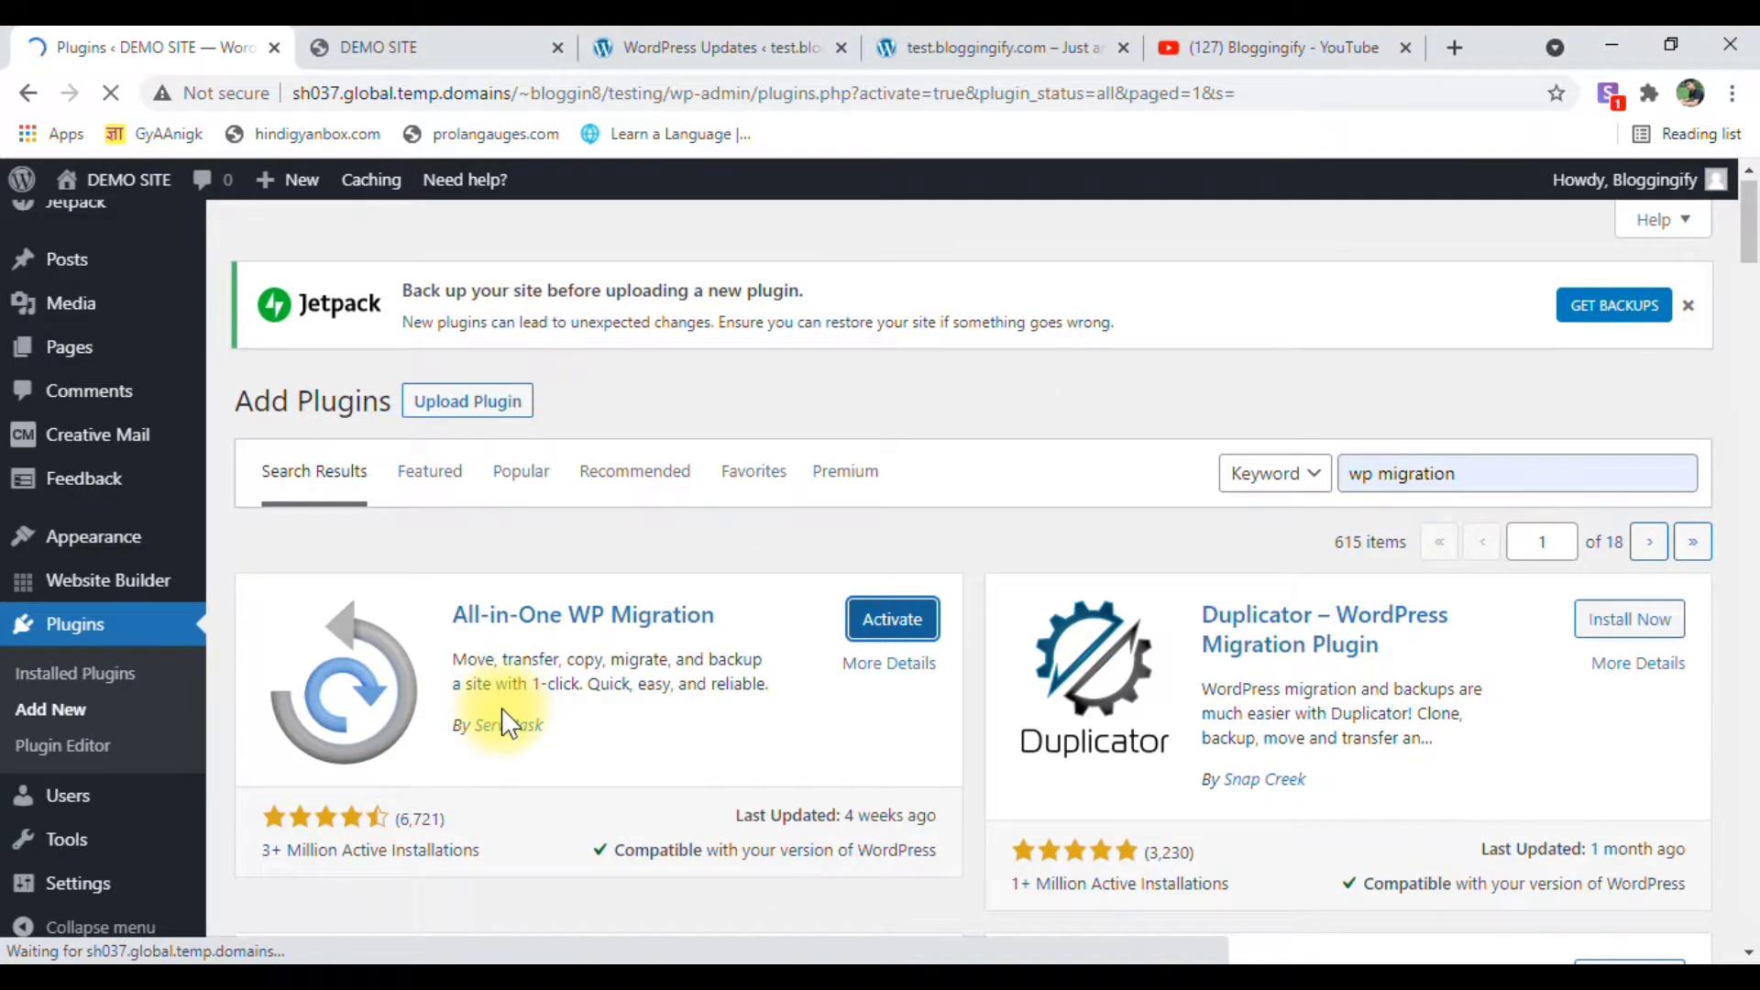
{"action": "scroll", "coordinate": [484, 708], "scroll_direction": "down", "scroll_amount": 3}
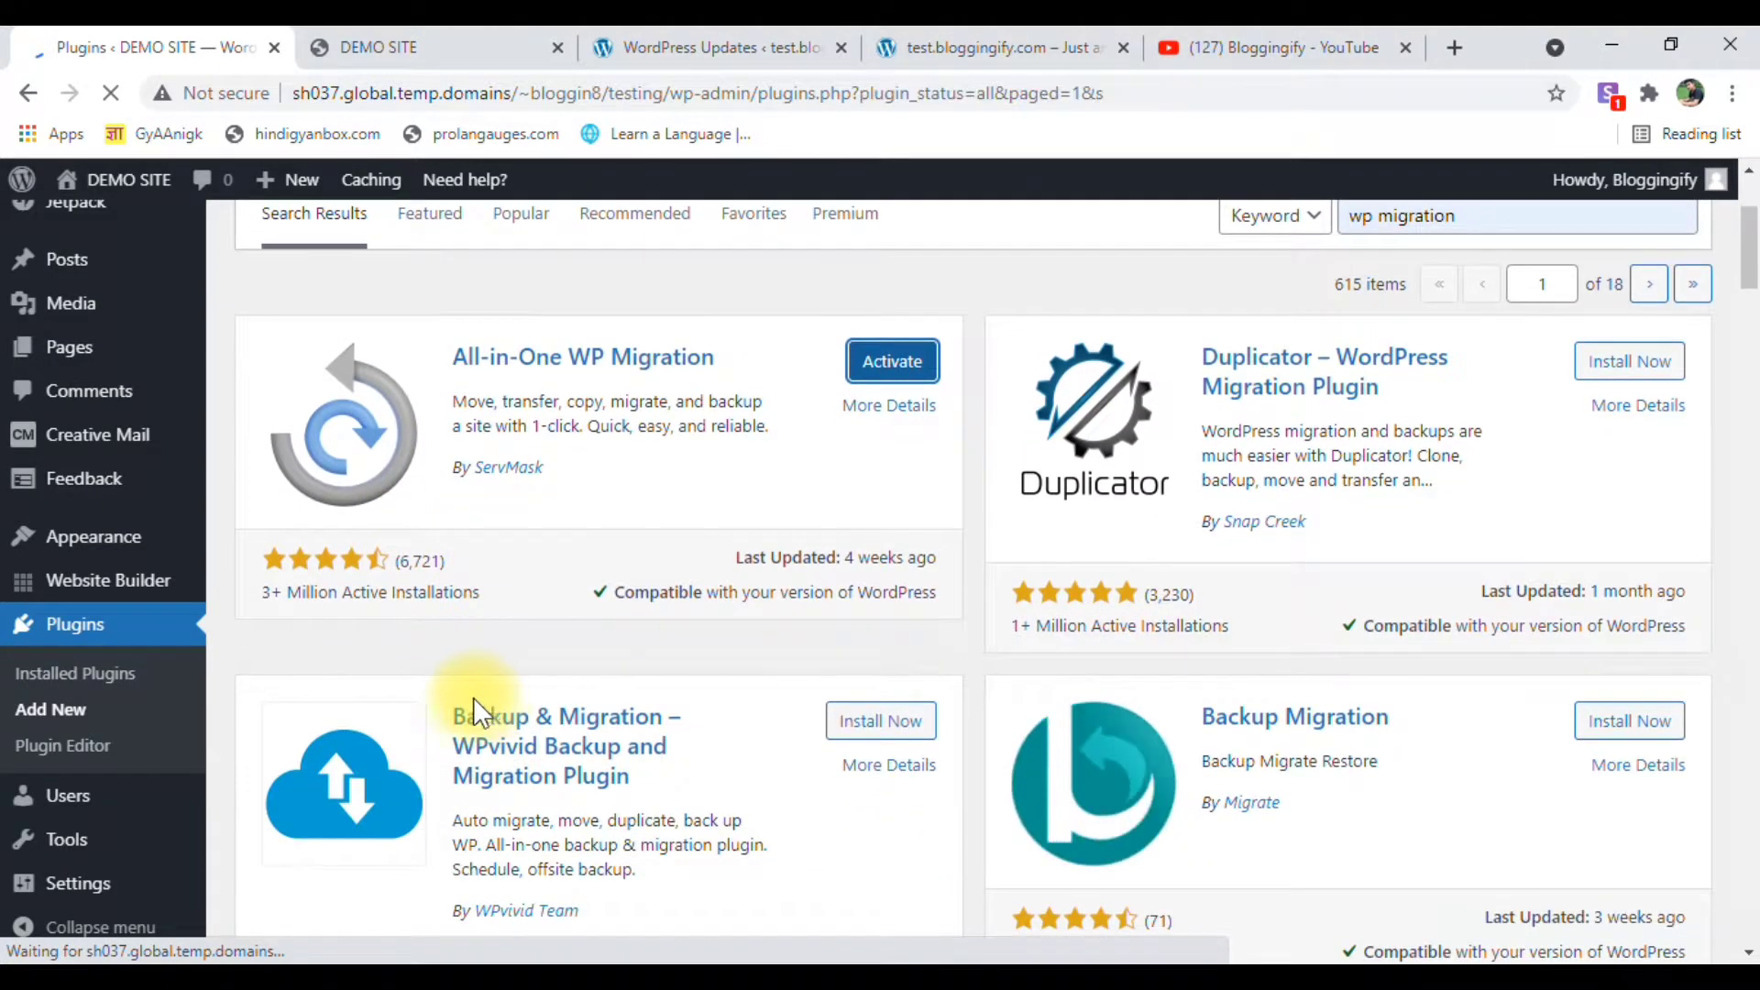
{"action": "scroll", "coordinate": [209, 728], "scroll_direction": "down", "scroll_amount": 4}
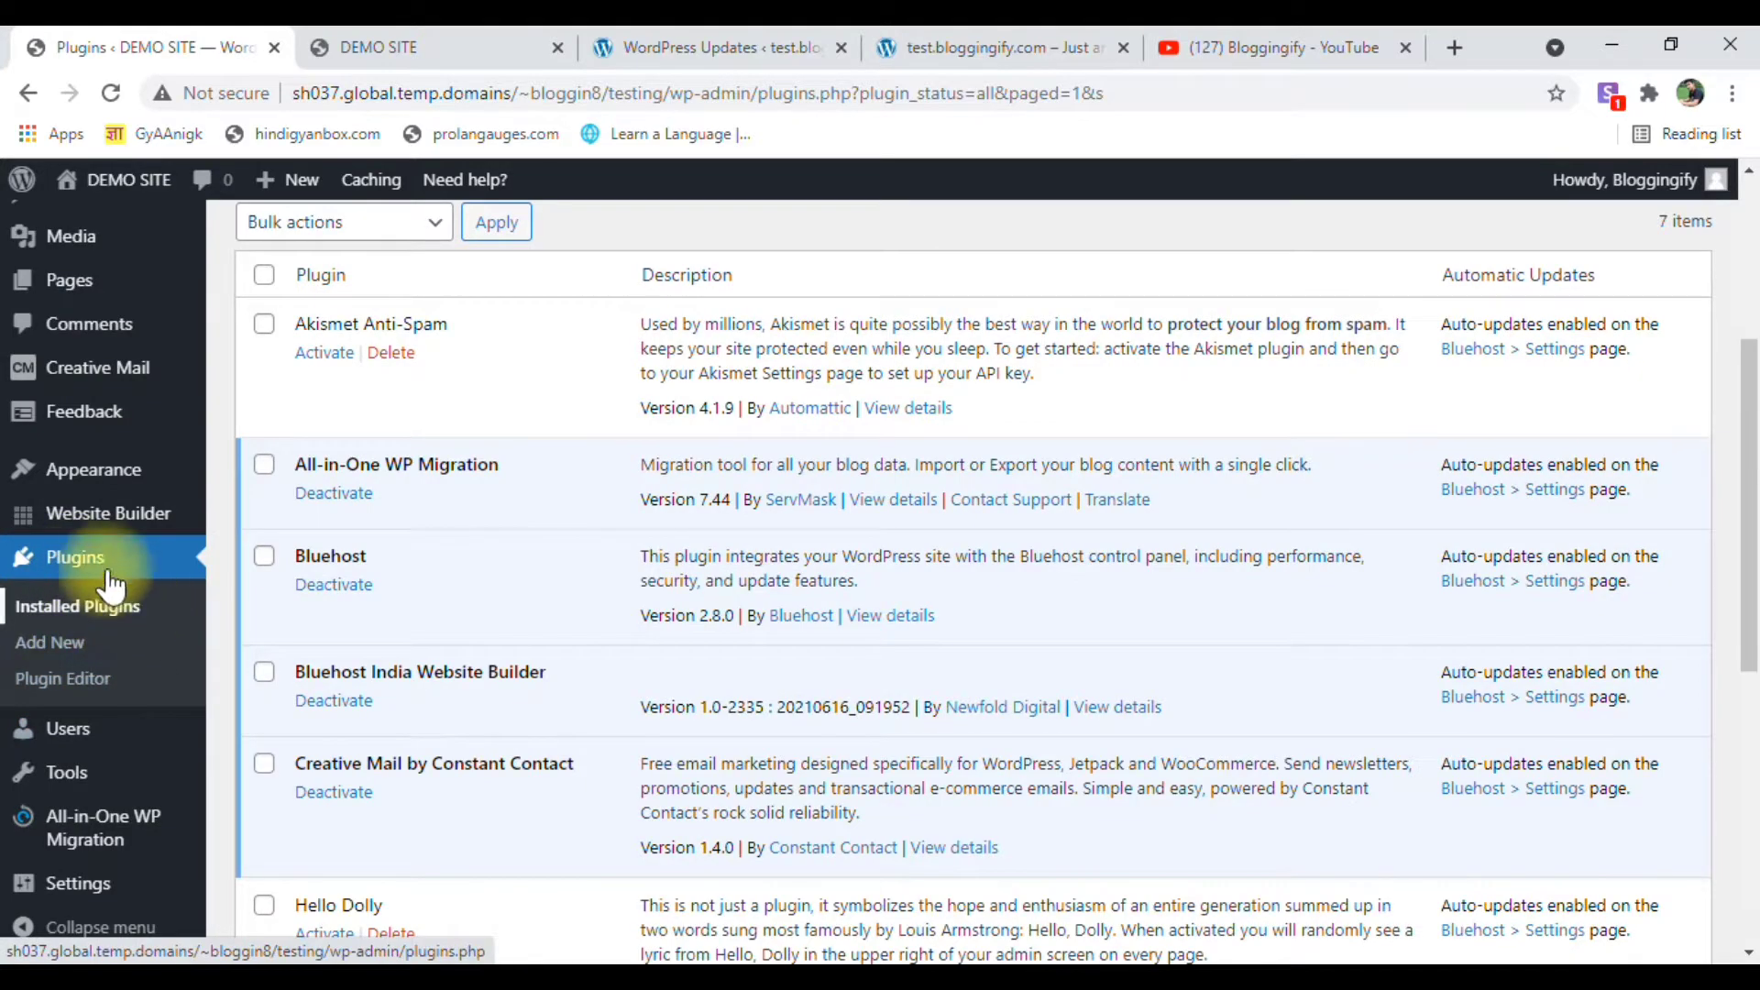
Open the Export page of All-in-One WP Migration in the DEMO SITE admin.
{"action": "scroll", "coordinate": [217, 735], "scroll_direction": "down", "scroll_amount": 3}
{"action": "mouse_move", "coordinate": [130, 826]}
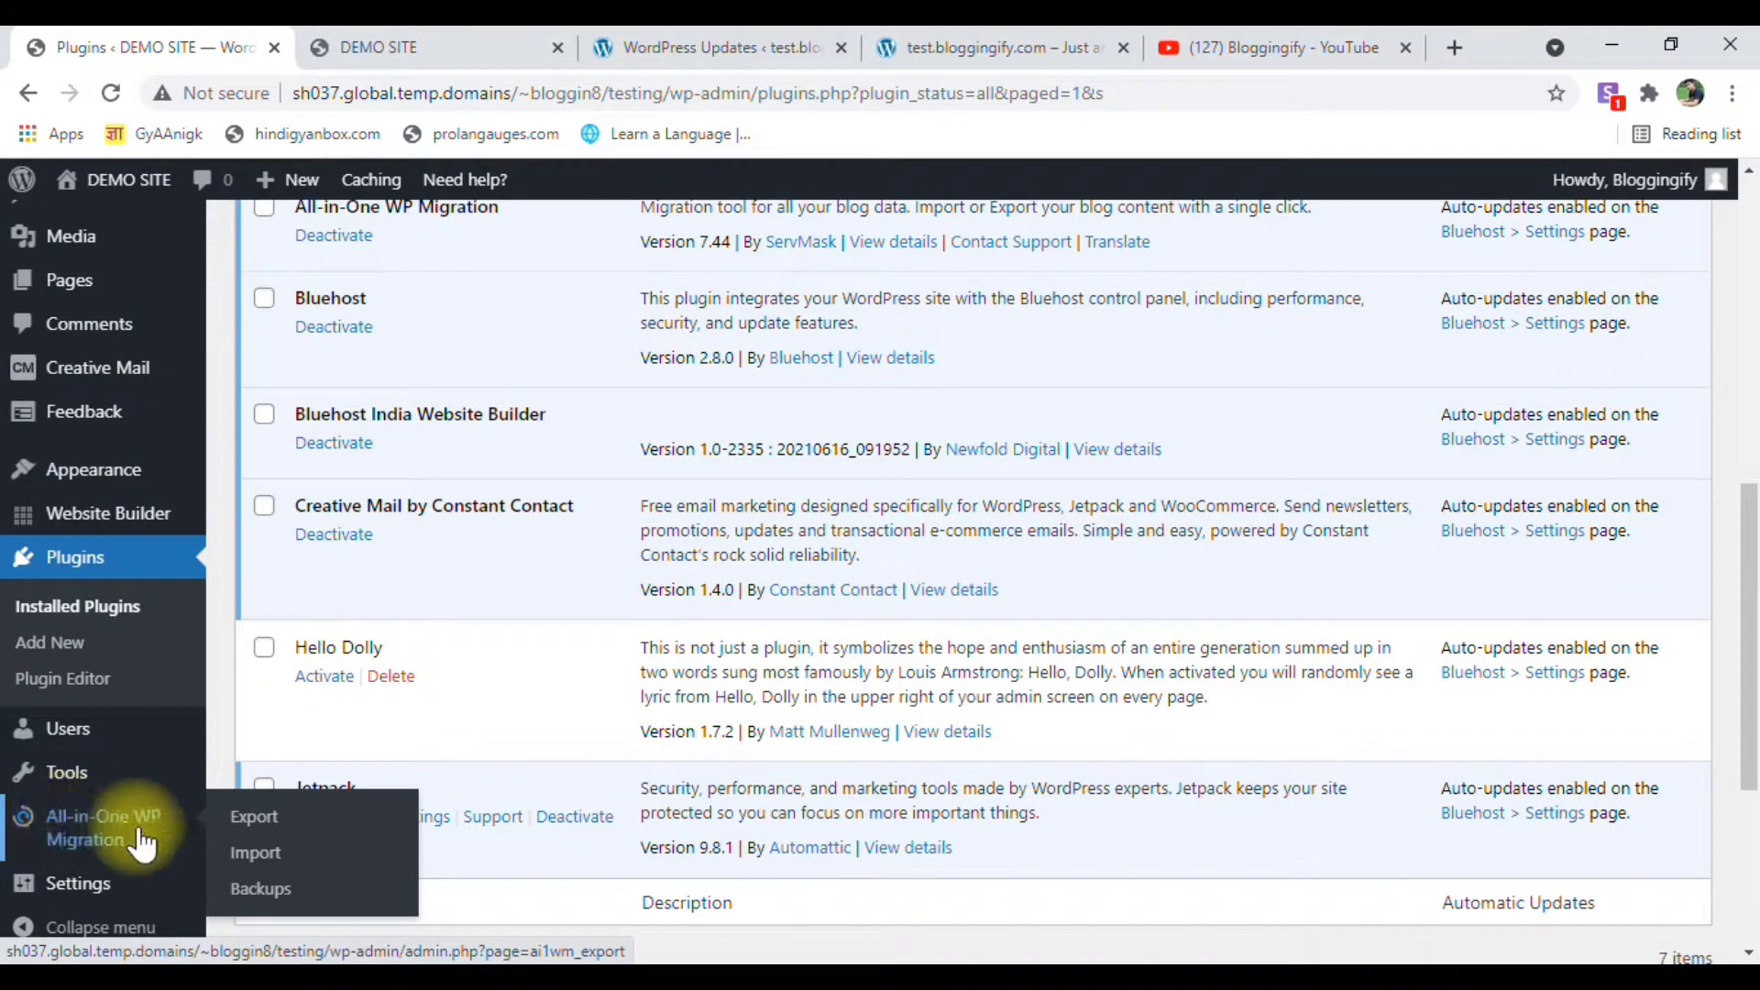
{"action": "left_click", "coordinate": [264, 822]}
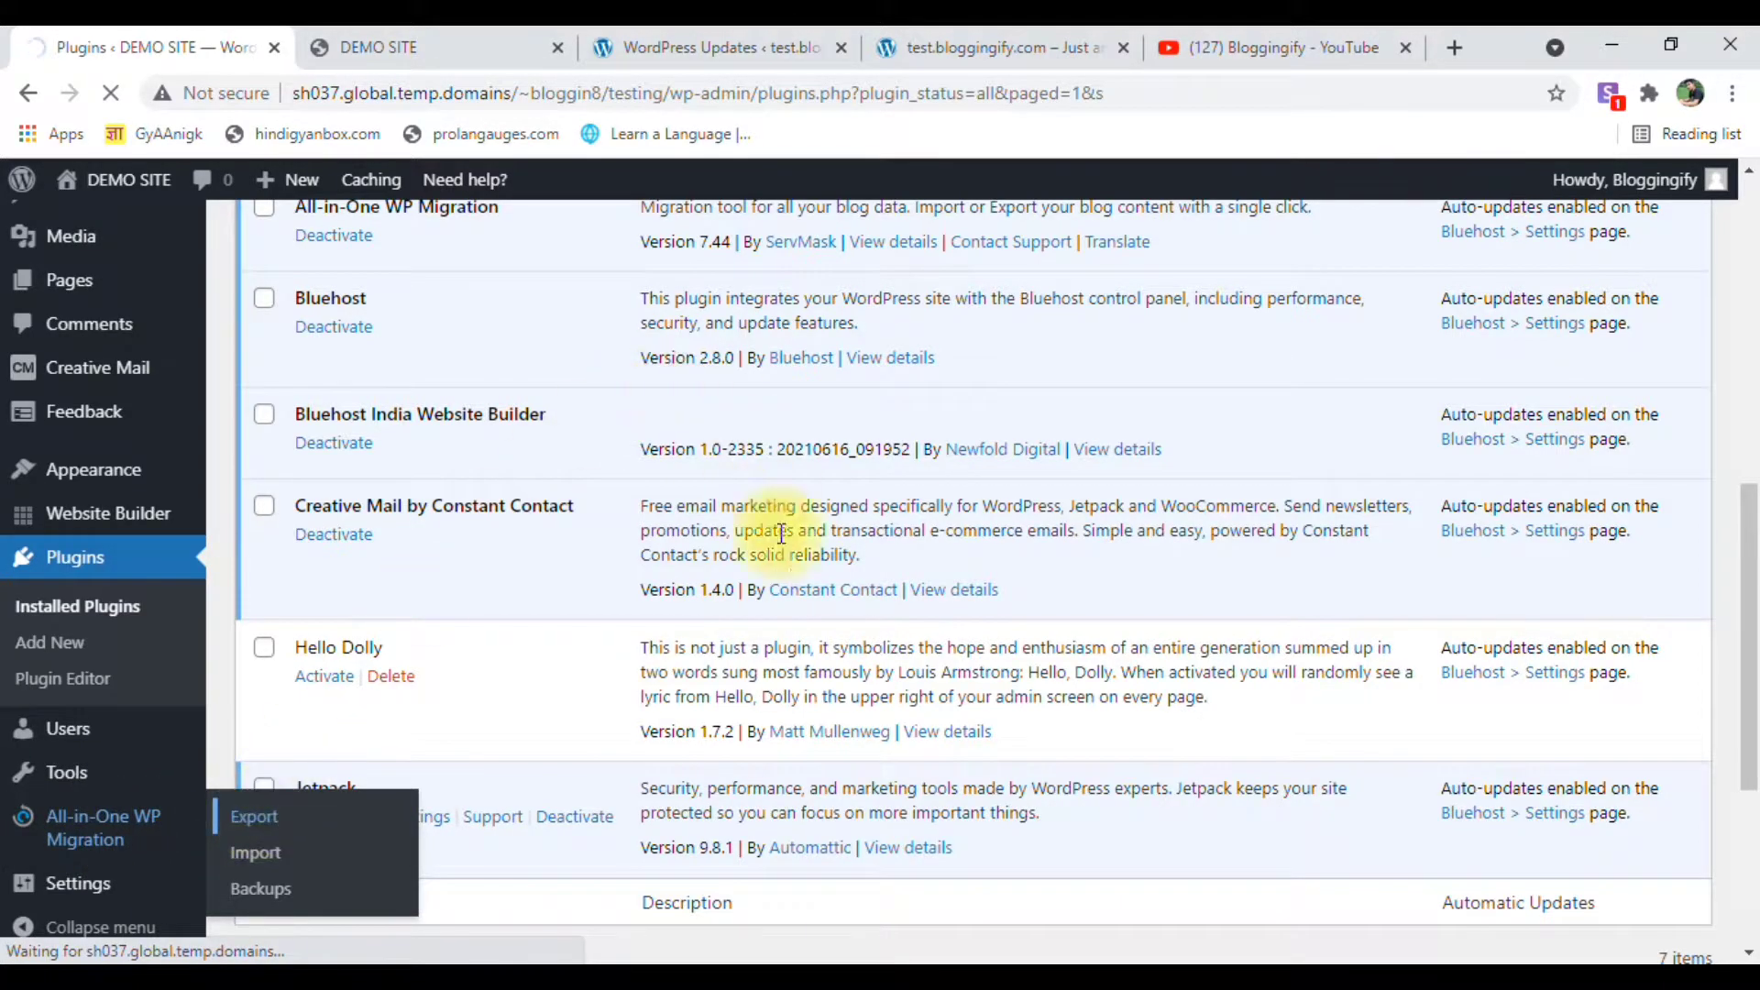
{"action": "scroll", "coordinate": [791, 582], "scroll_direction": "up", "scroll_amount": 4}
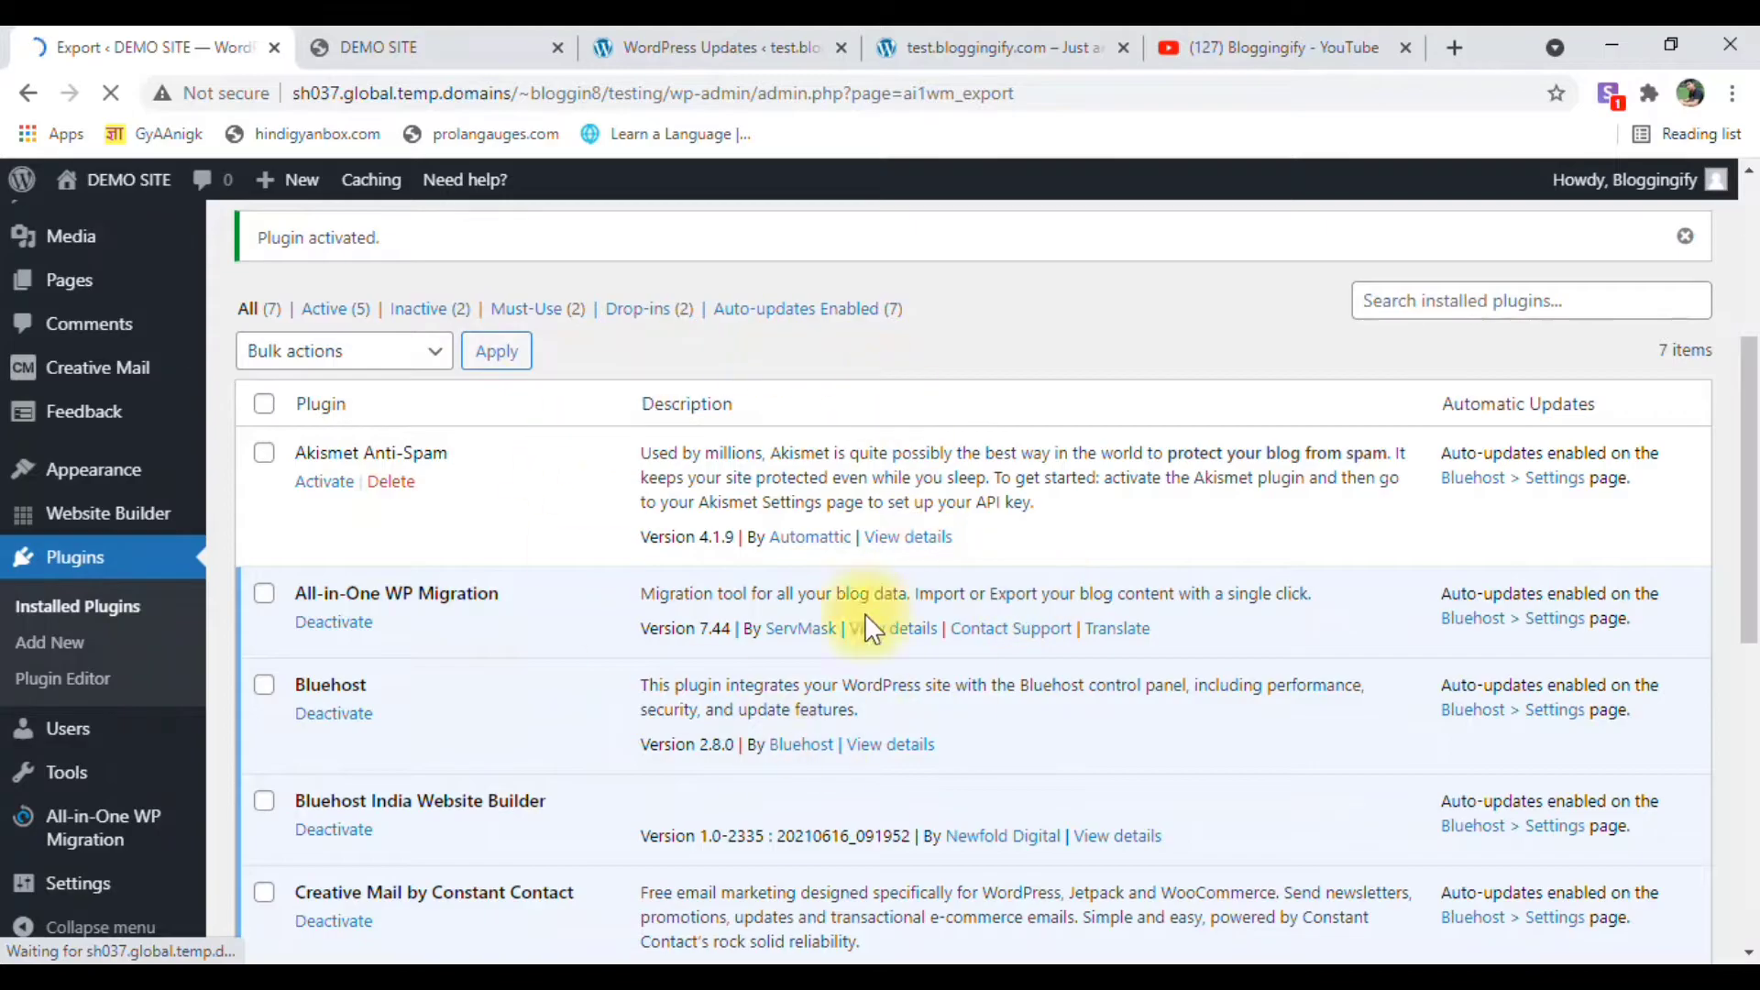
{"action": "scroll", "coordinate": [393, 596], "scroll_direction": "up", "scroll_amount": 3}
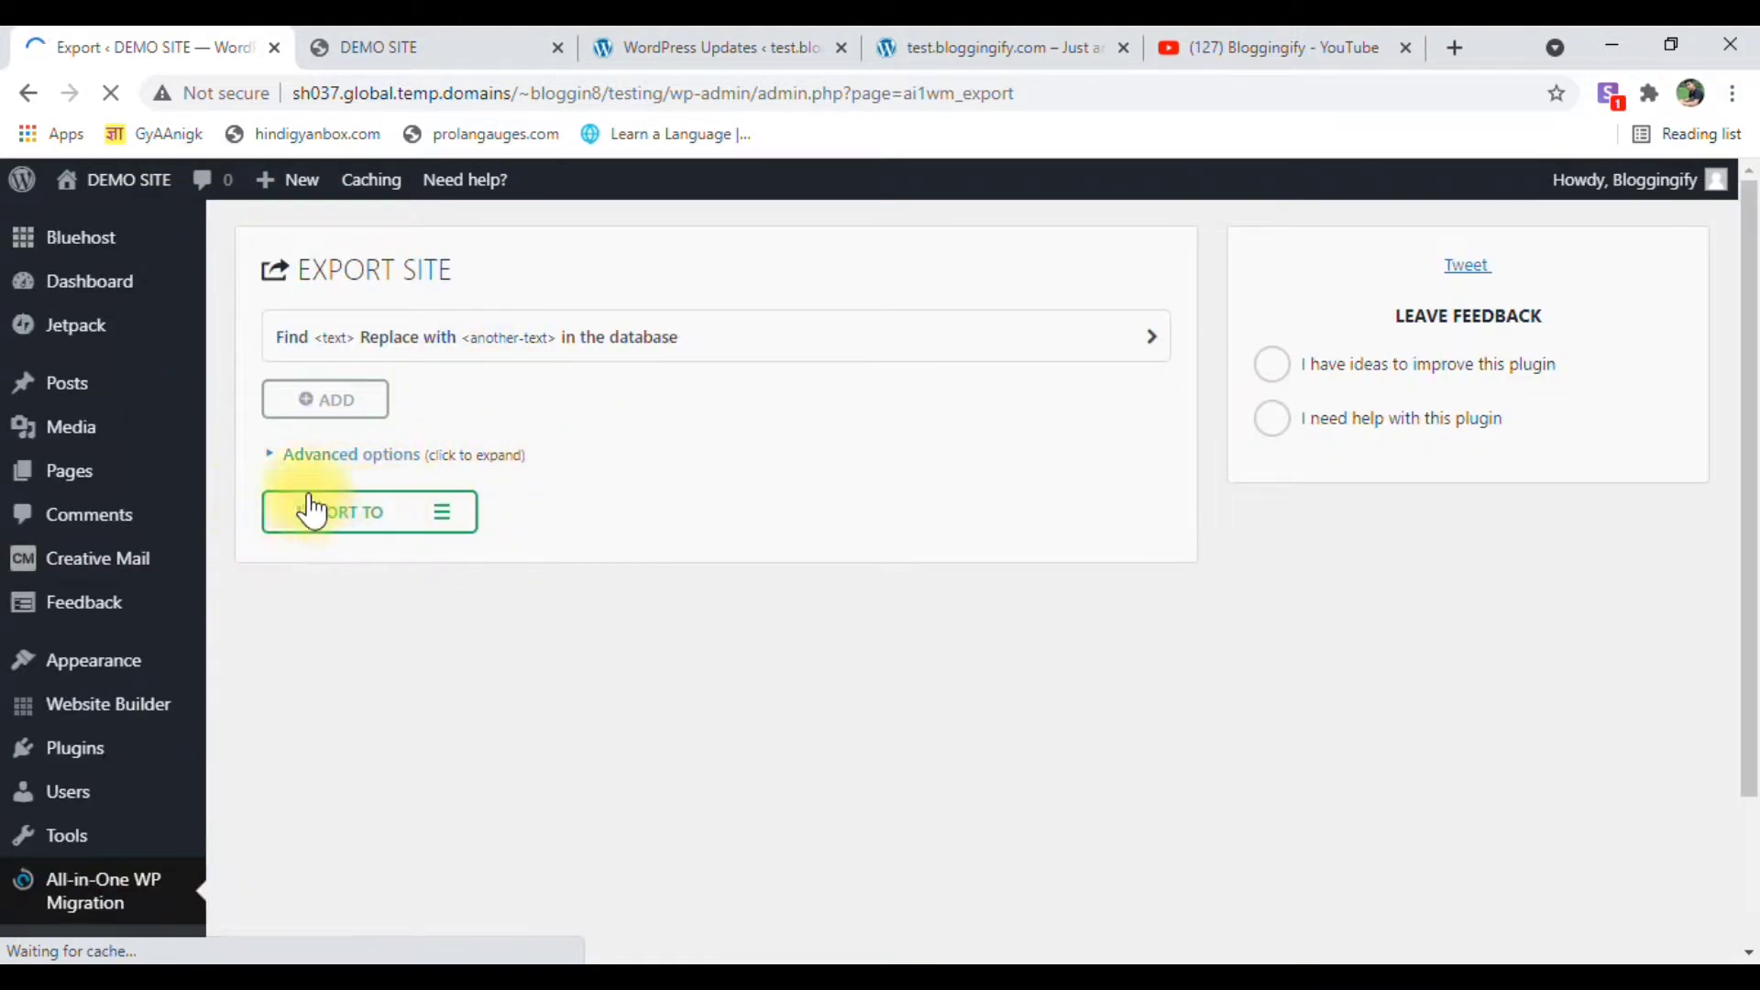
Export DEMO SITE to a file after reviewing the available destinations, and download the resulting .wpress archive.
{"action": "left_click", "coordinate": [427, 518]}
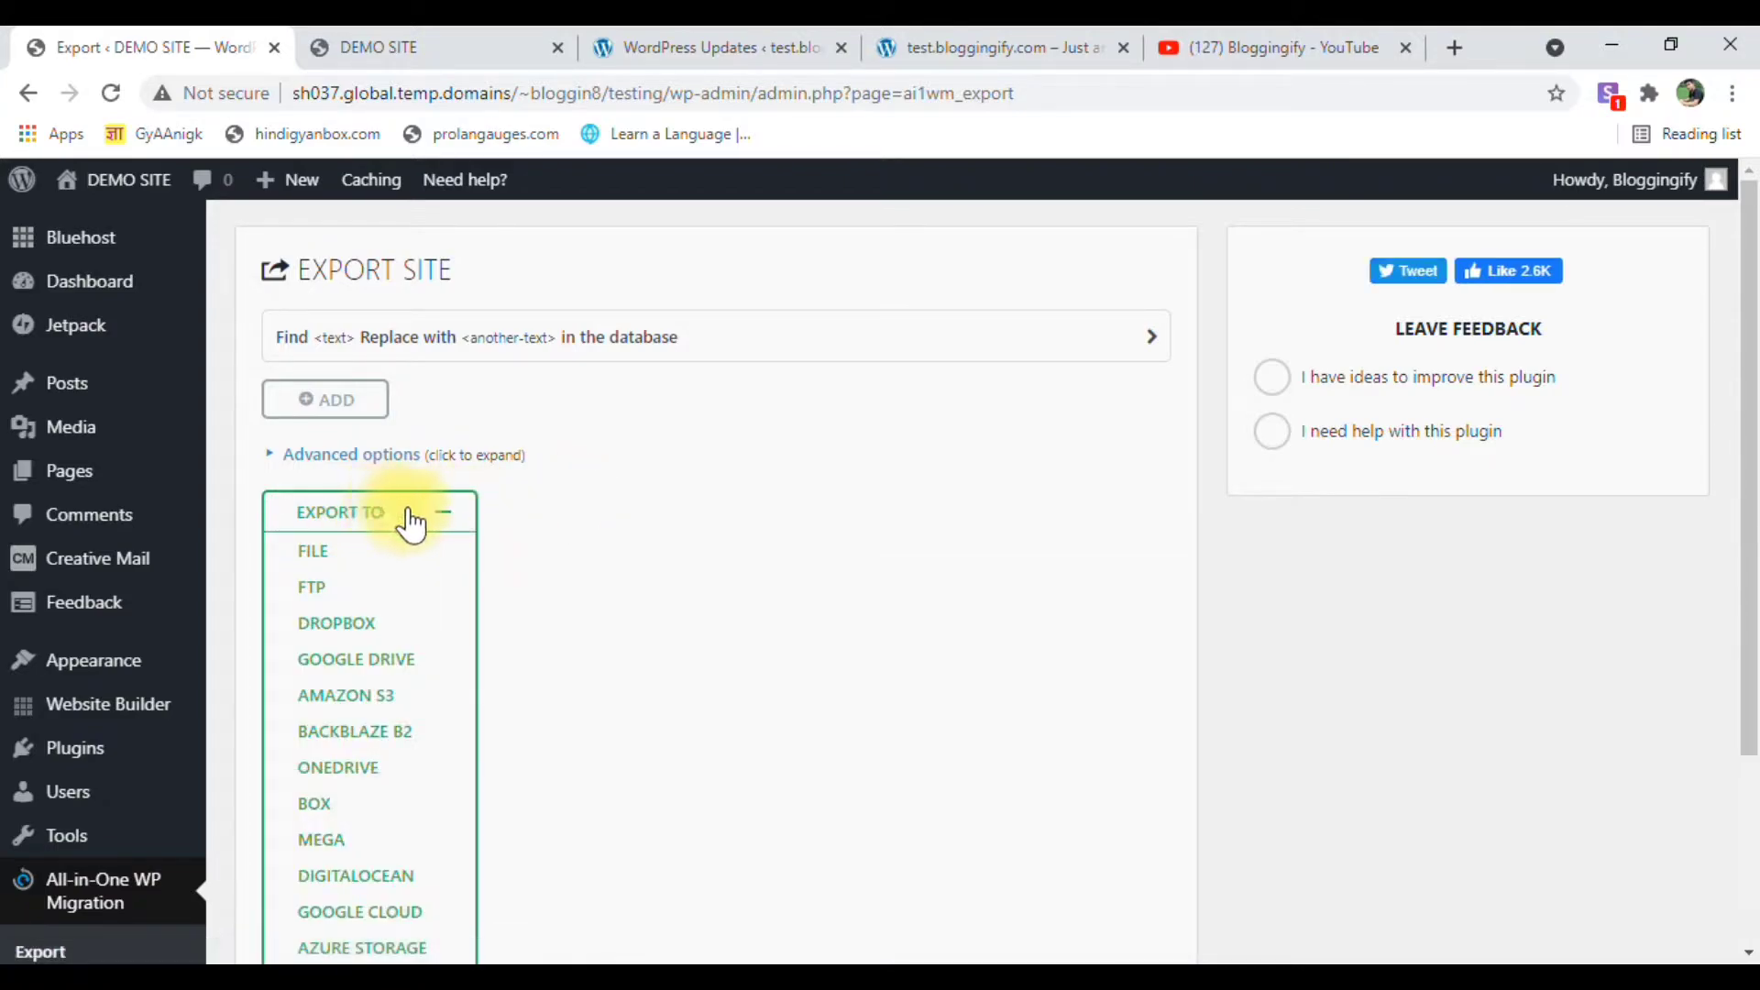
{"action": "left_click", "coordinate": [440, 517]}
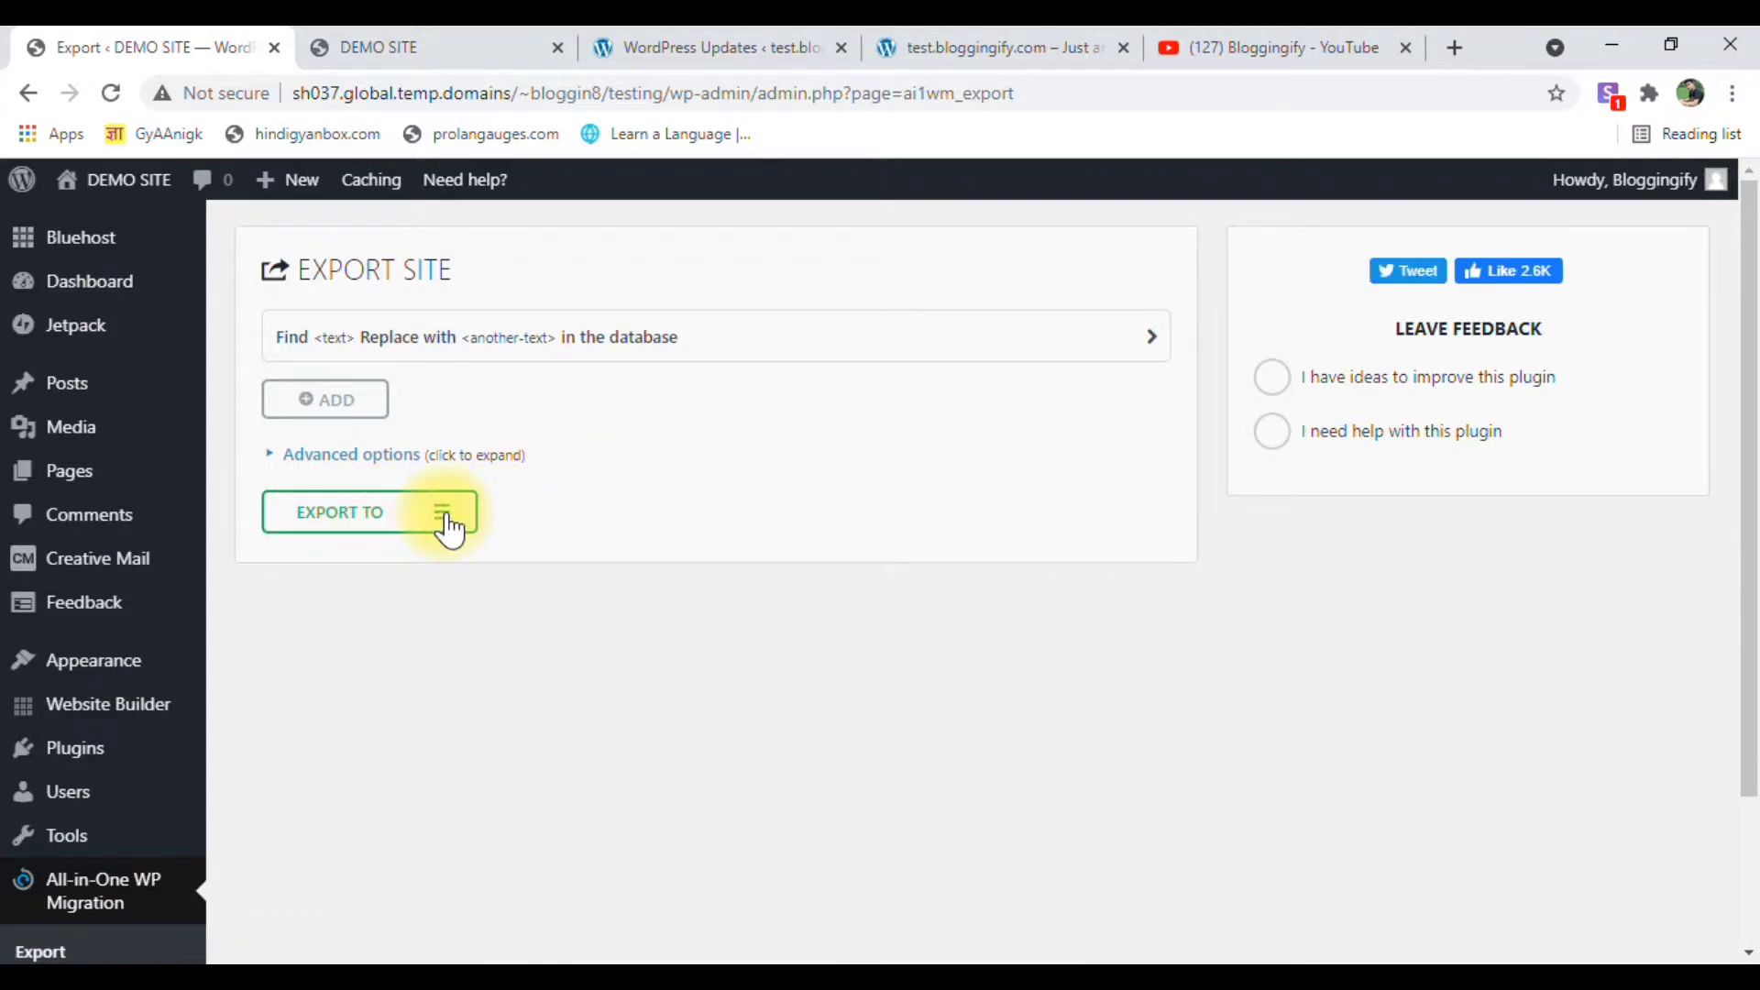
{"action": "left_click", "coordinate": [447, 523]}
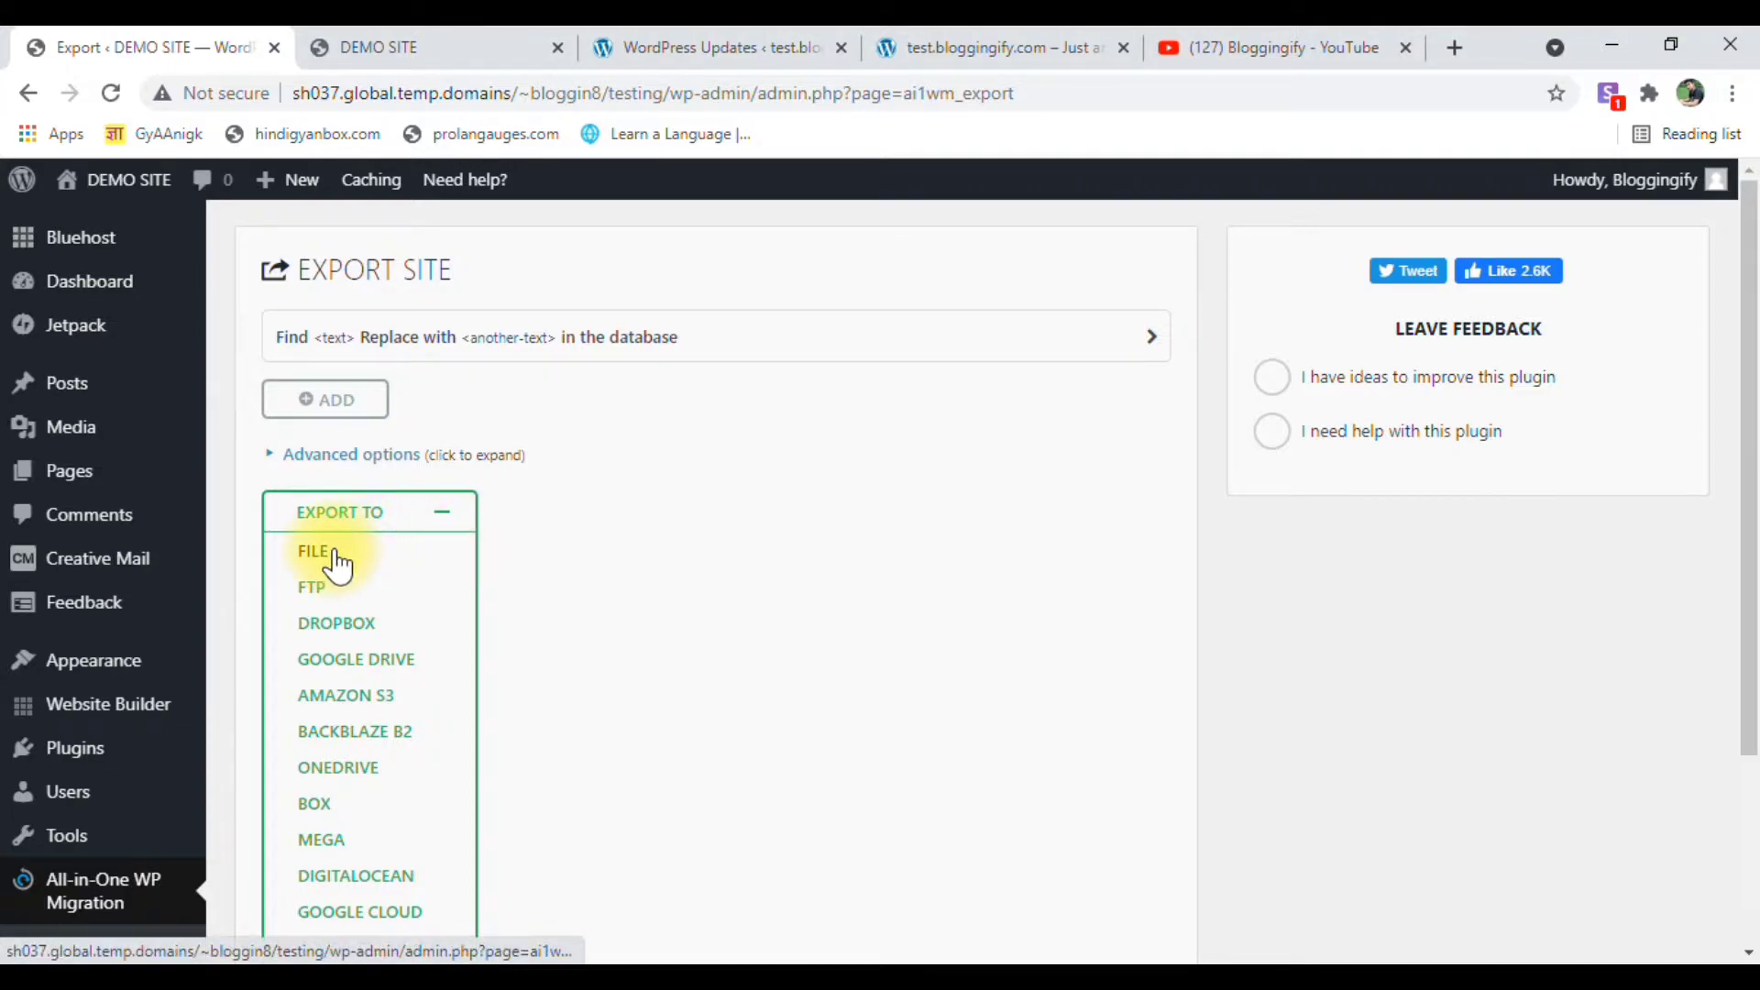
{"action": "scroll", "coordinate": [336, 563], "scroll_direction": "down", "scroll_amount": 1}
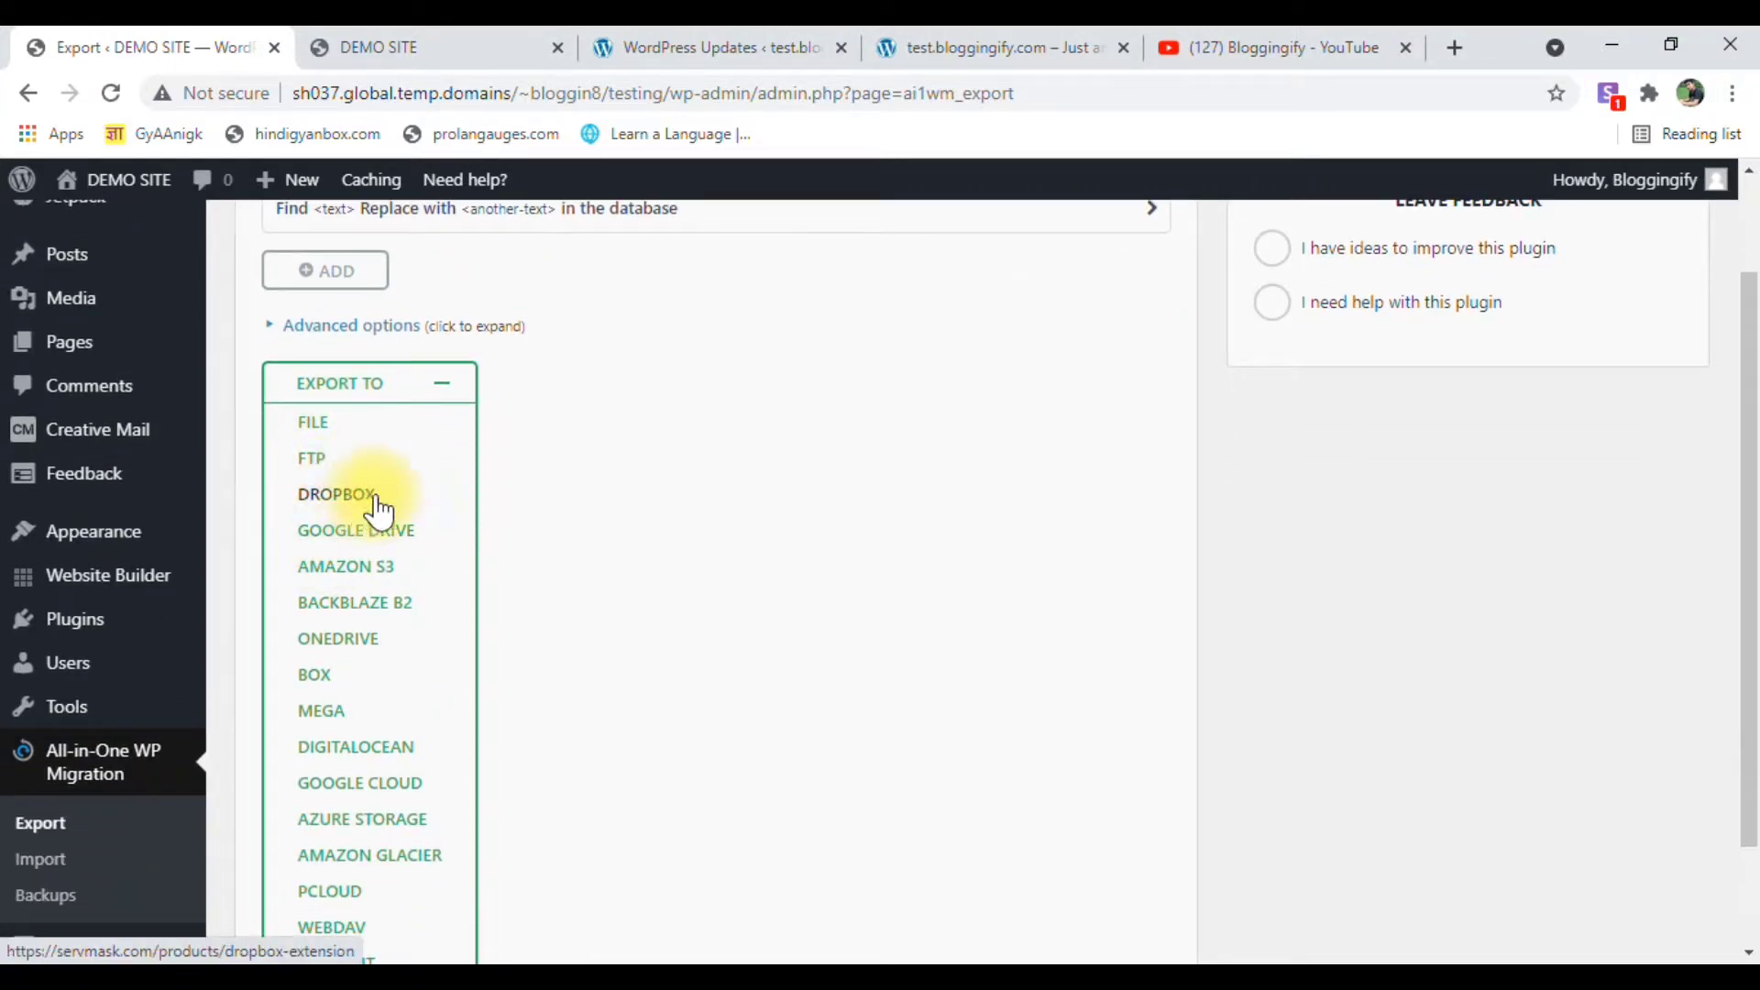
{"action": "scroll", "coordinate": [369, 570], "scroll_direction": "down", "scroll_amount": 1}
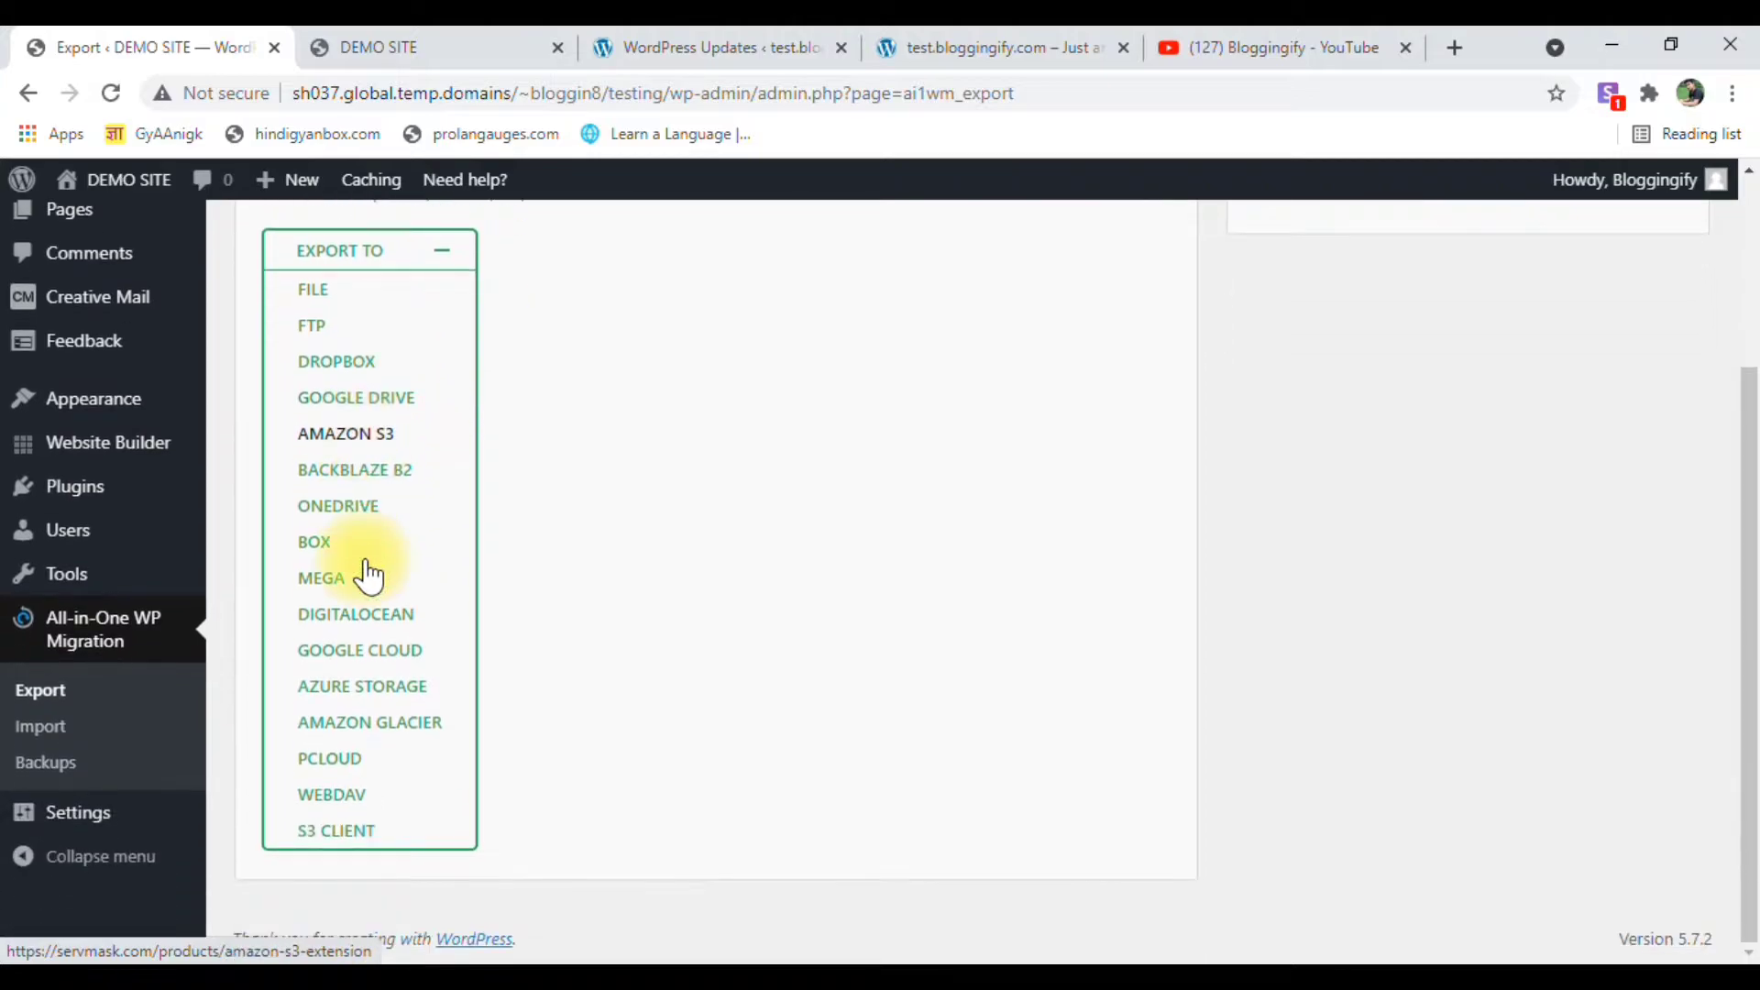
{"action": "scroll", "coordinate": [366, 669], "scroll_direction": "up", "scroll_amount": 2}
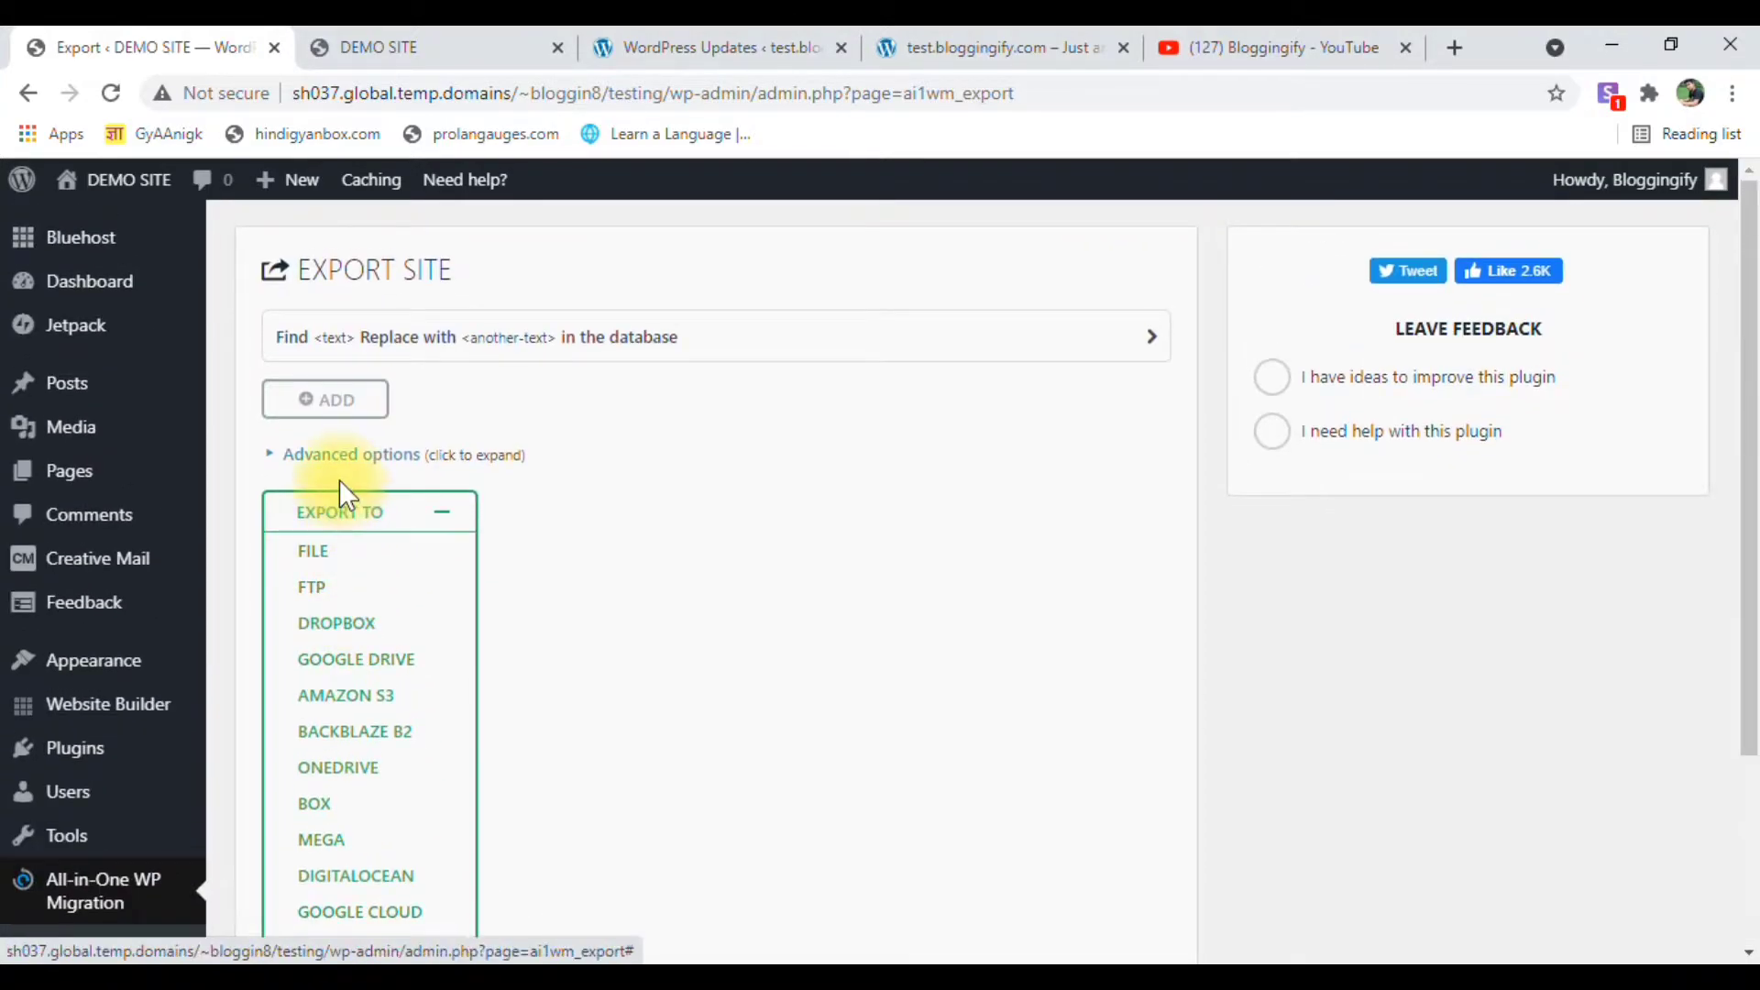
{"action": "left_click", "coordinate": [312, 550]}
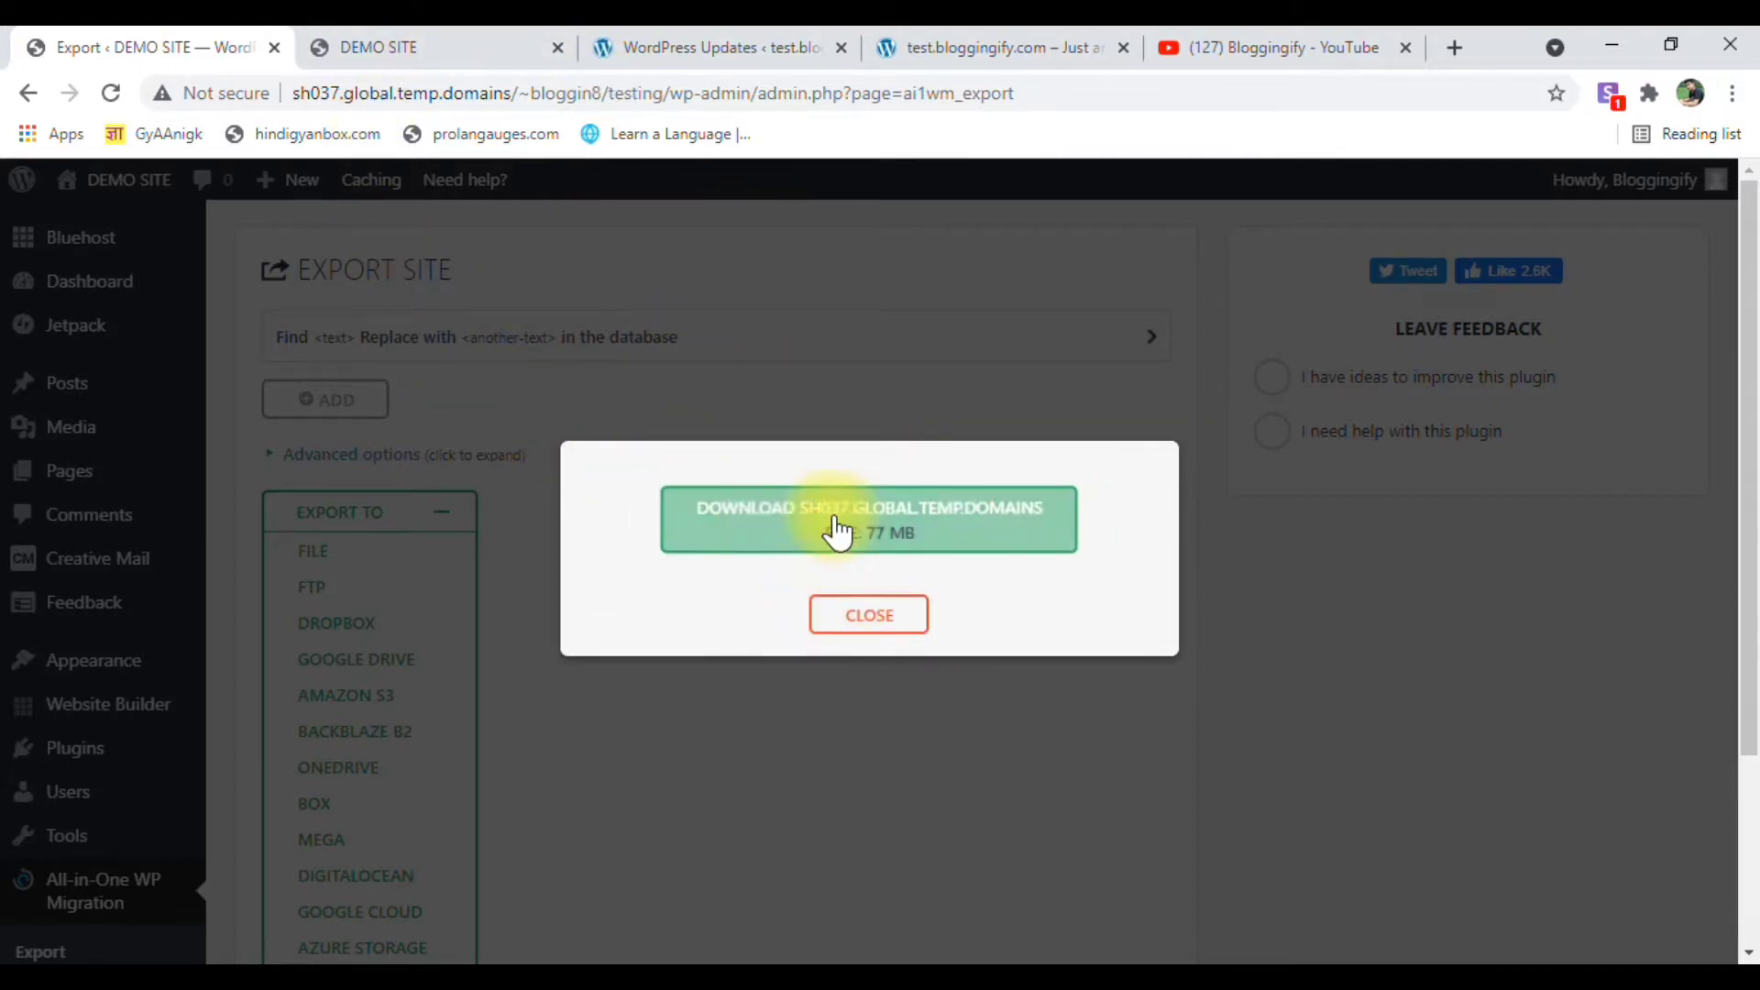
{"action": "left_click", "coordinate": [851, 547]}
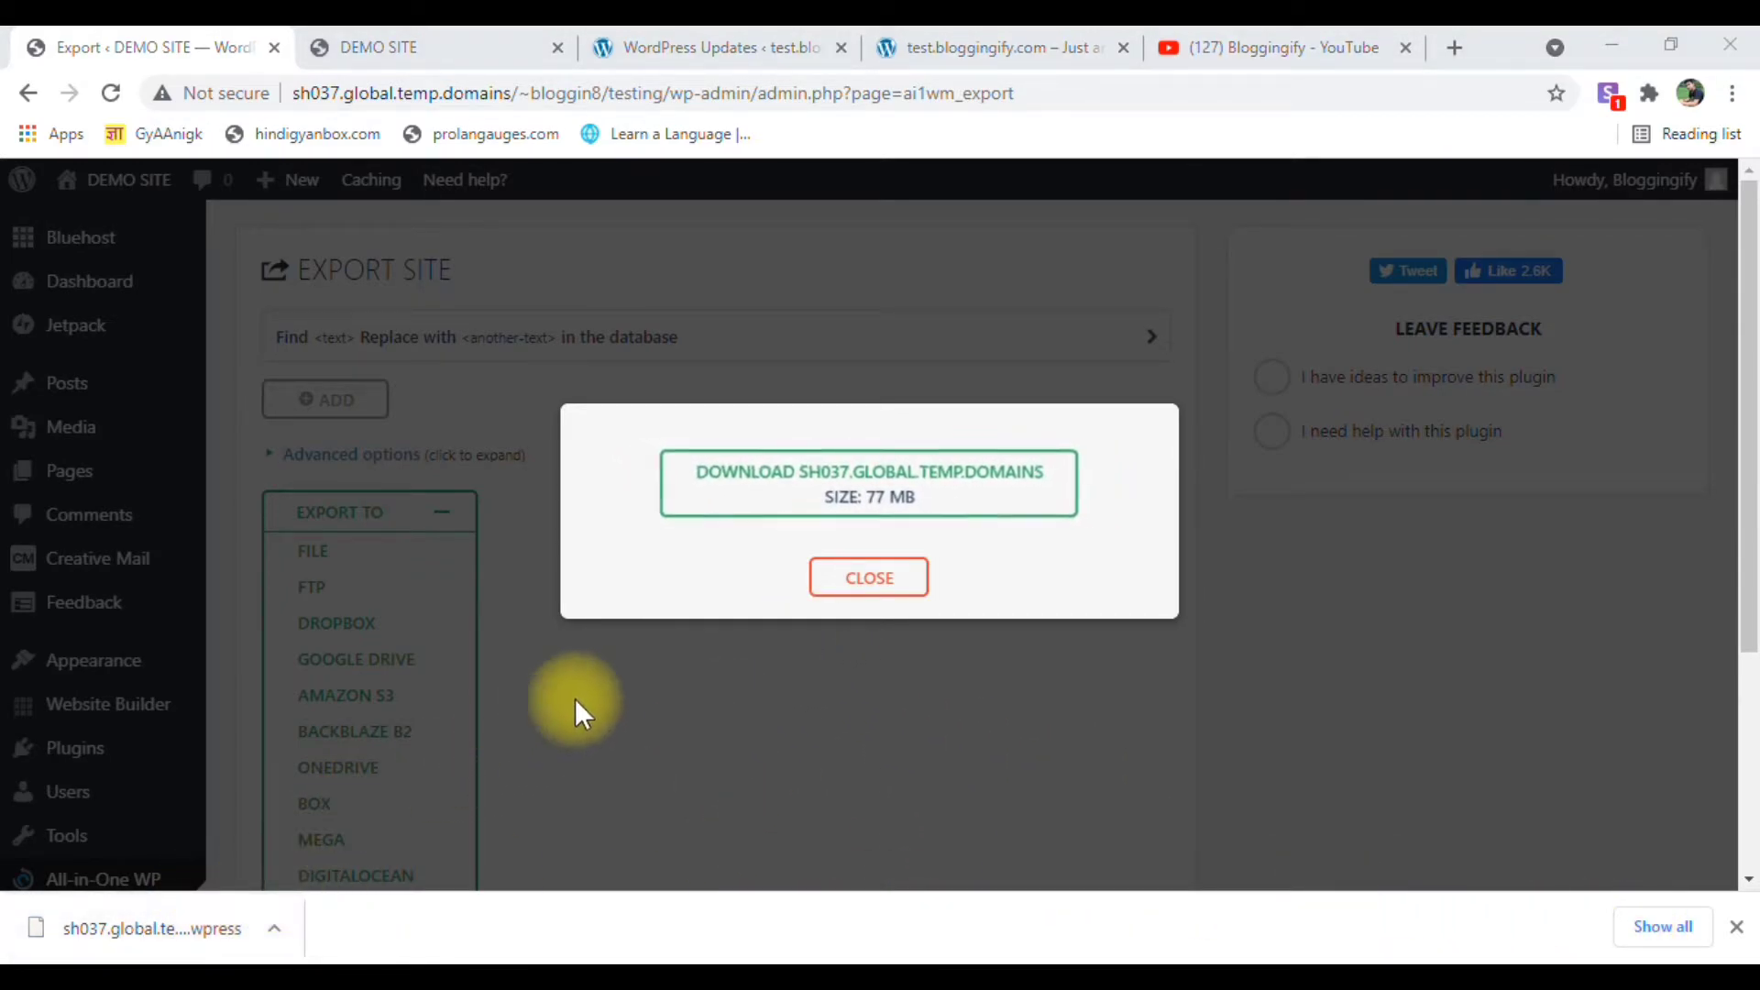
{"action": "left_click", "coordinate": [833, 578]}
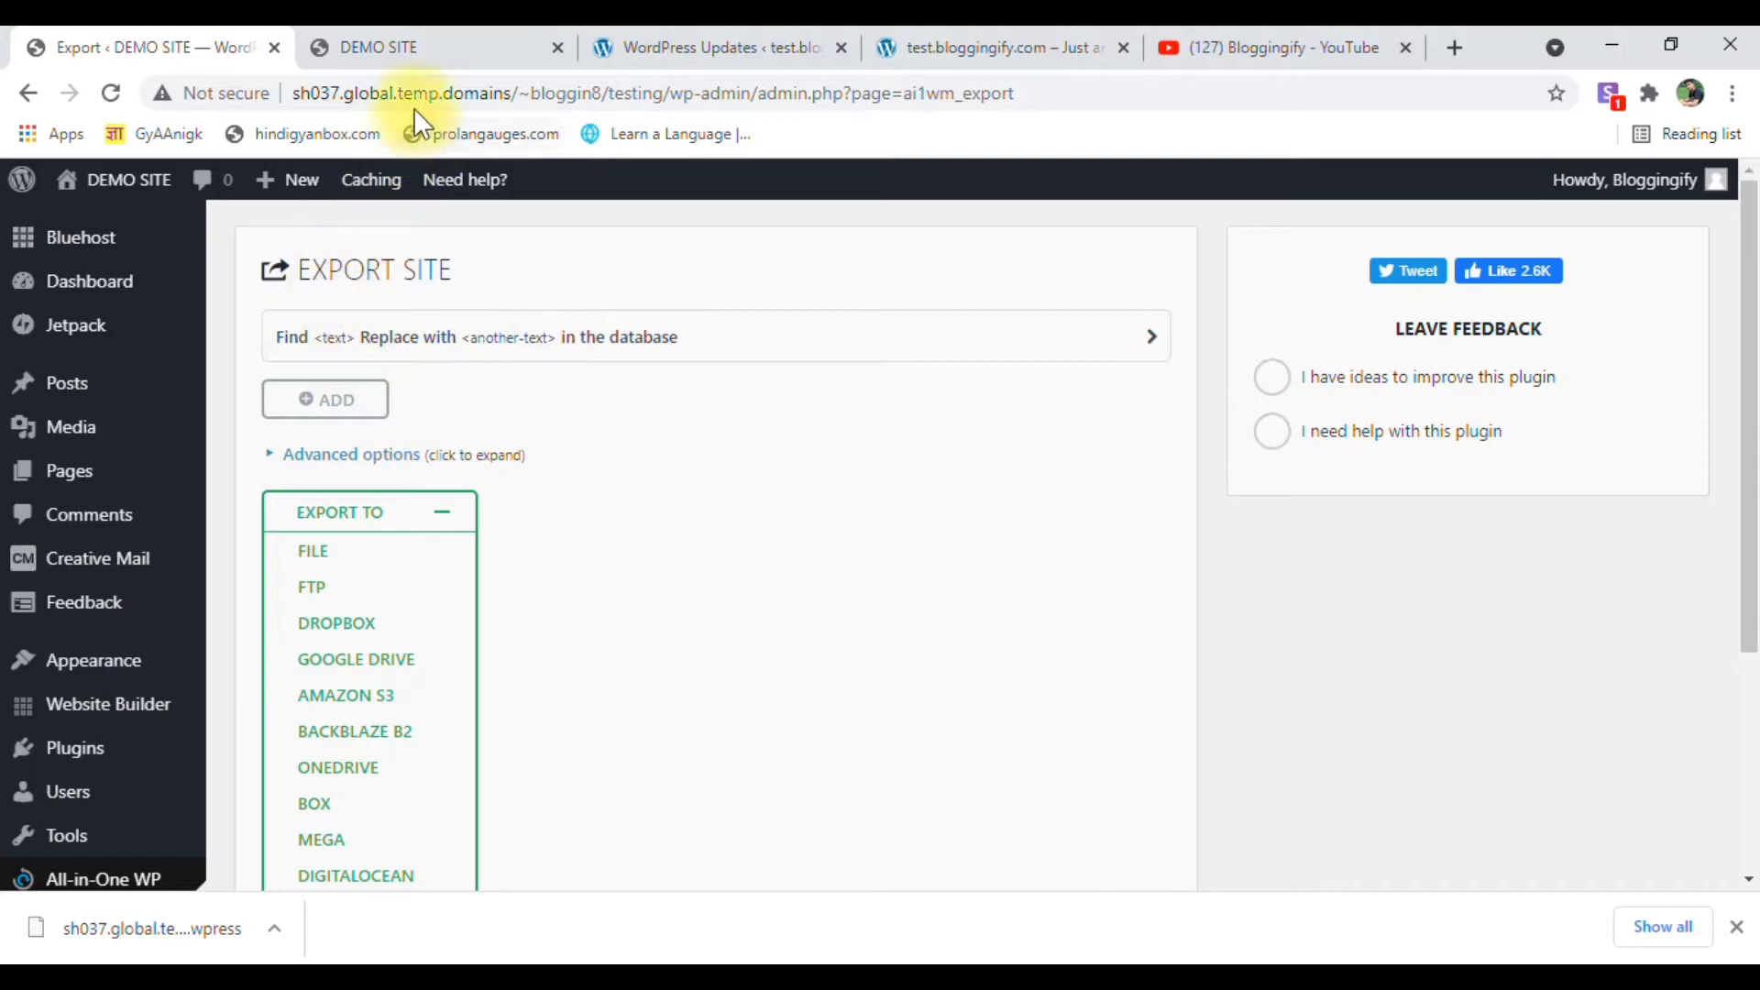
Compare the DEMO SITE home page with the front page and admin of test.bloggingify.com.
{"action": "left_click", "coordinate": [500, 41]}
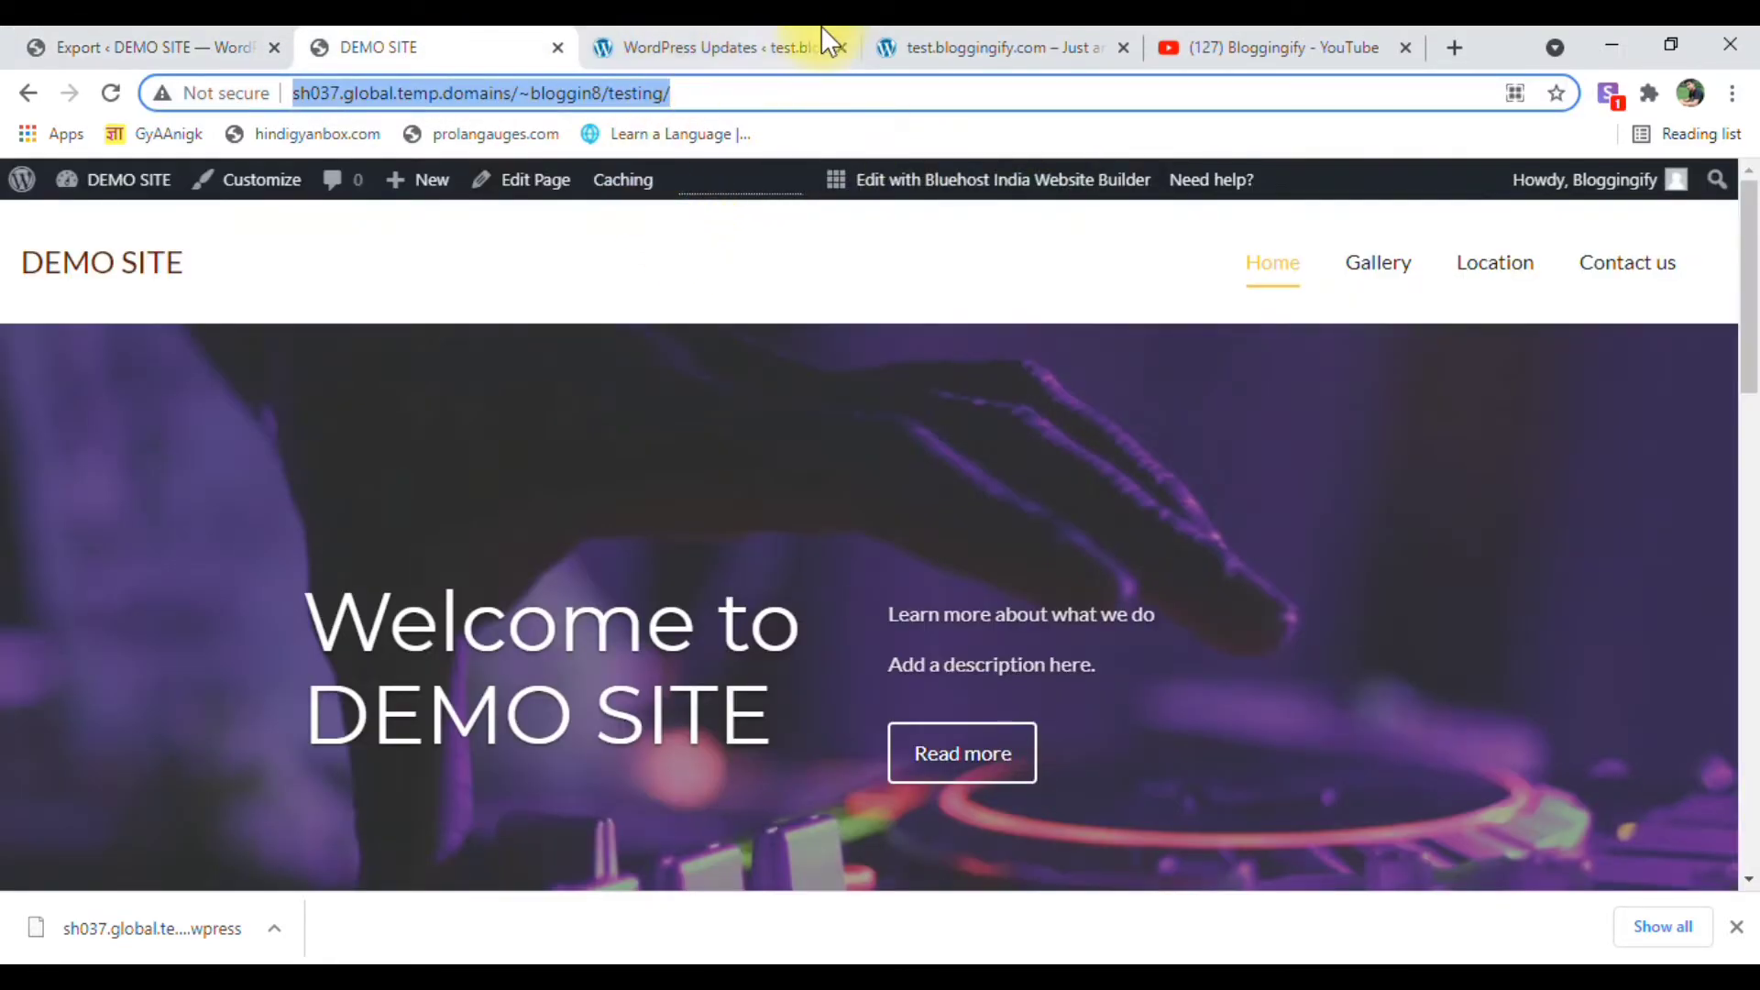
{"action": "left_click", "coordinate": [999, 45]}
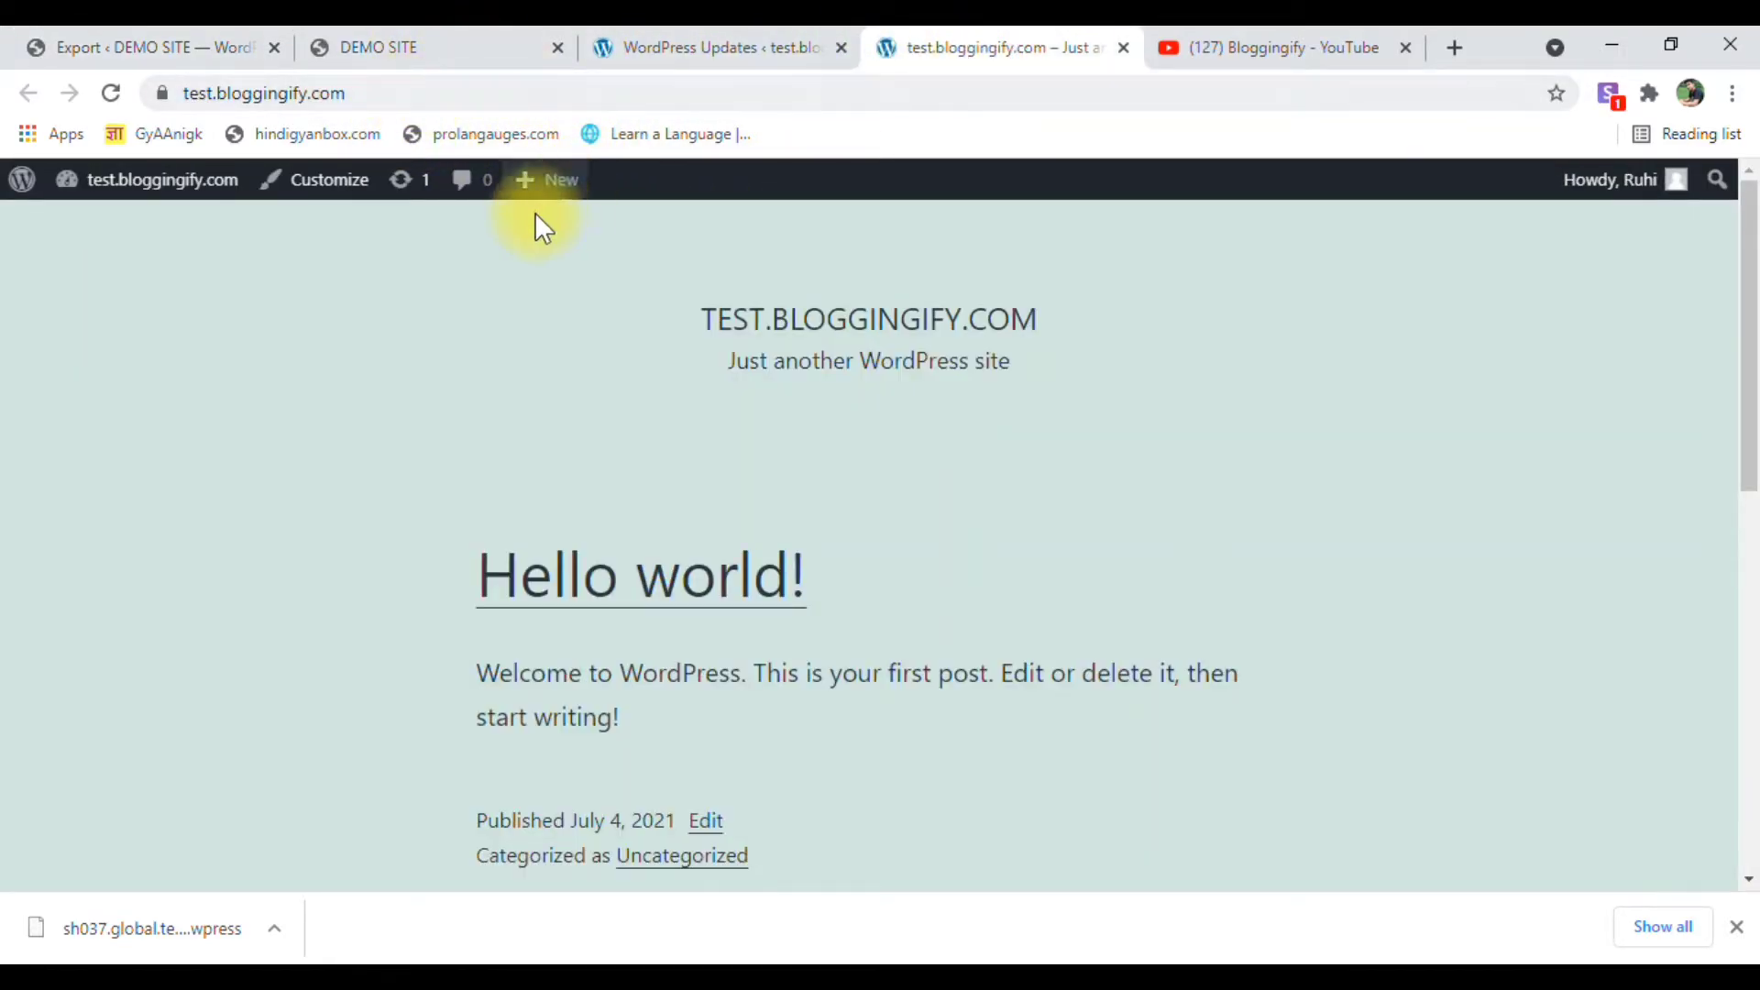
{"action": "left_click", "coordinate": [471, 40]}
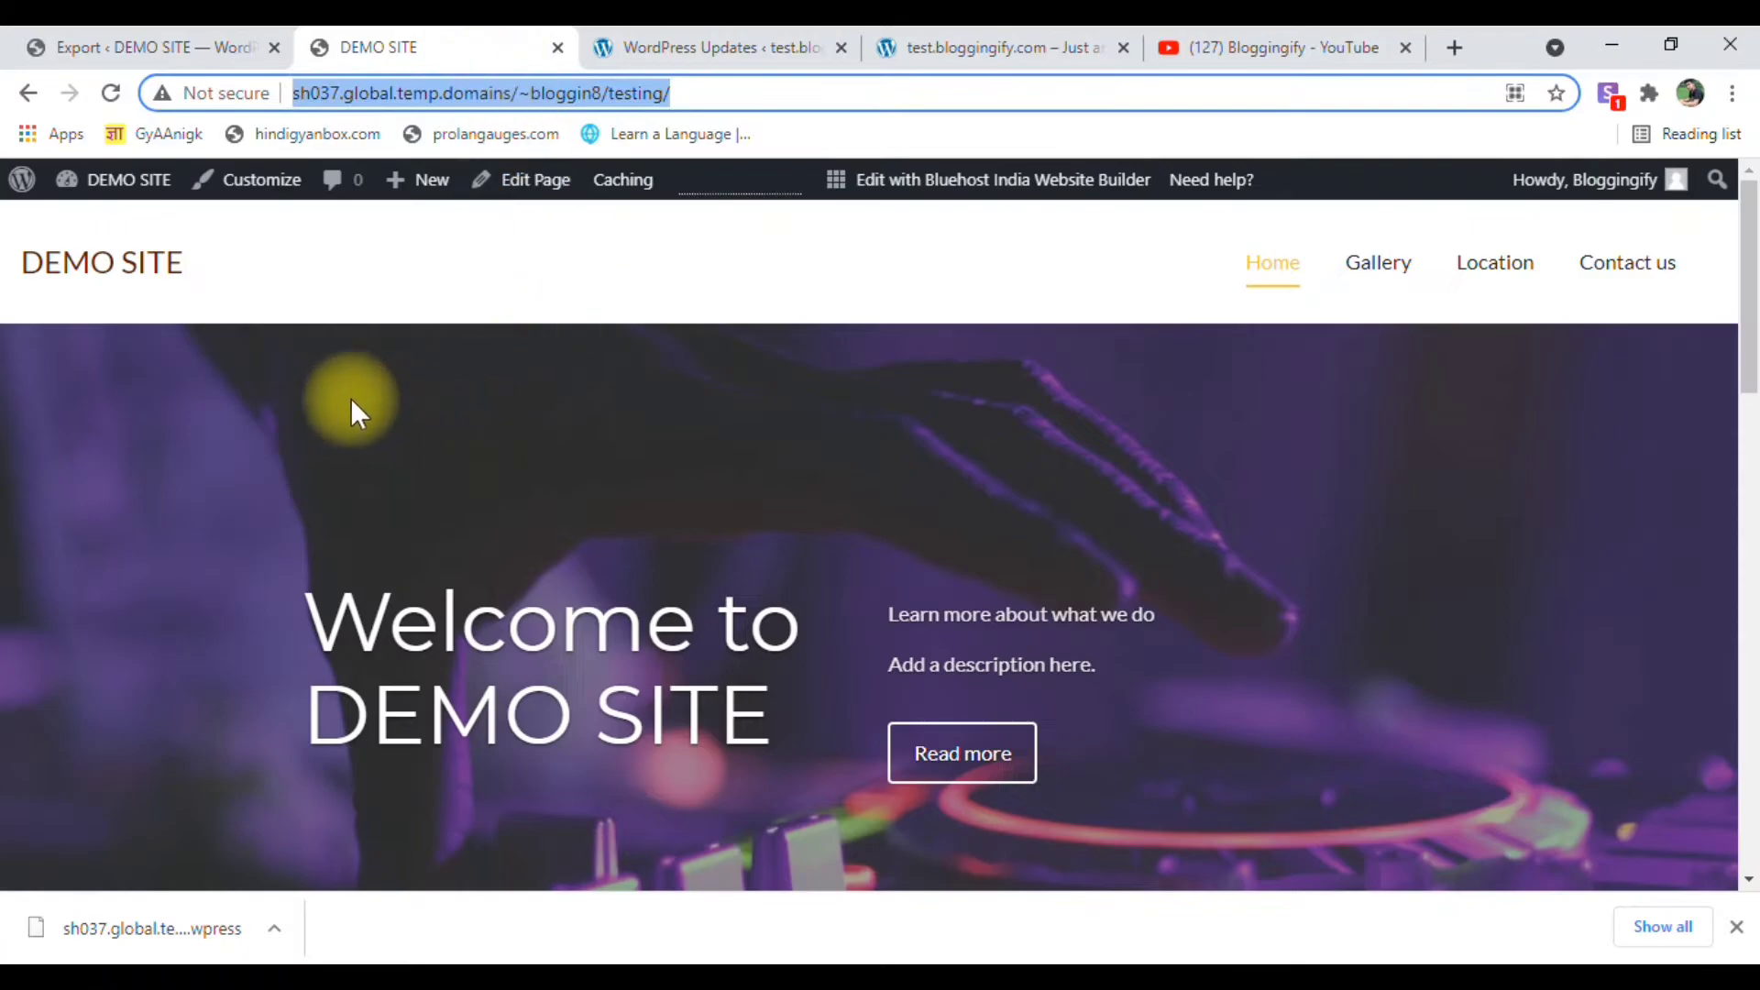
{"action": "left_click", "coordinate": [701, 44]}
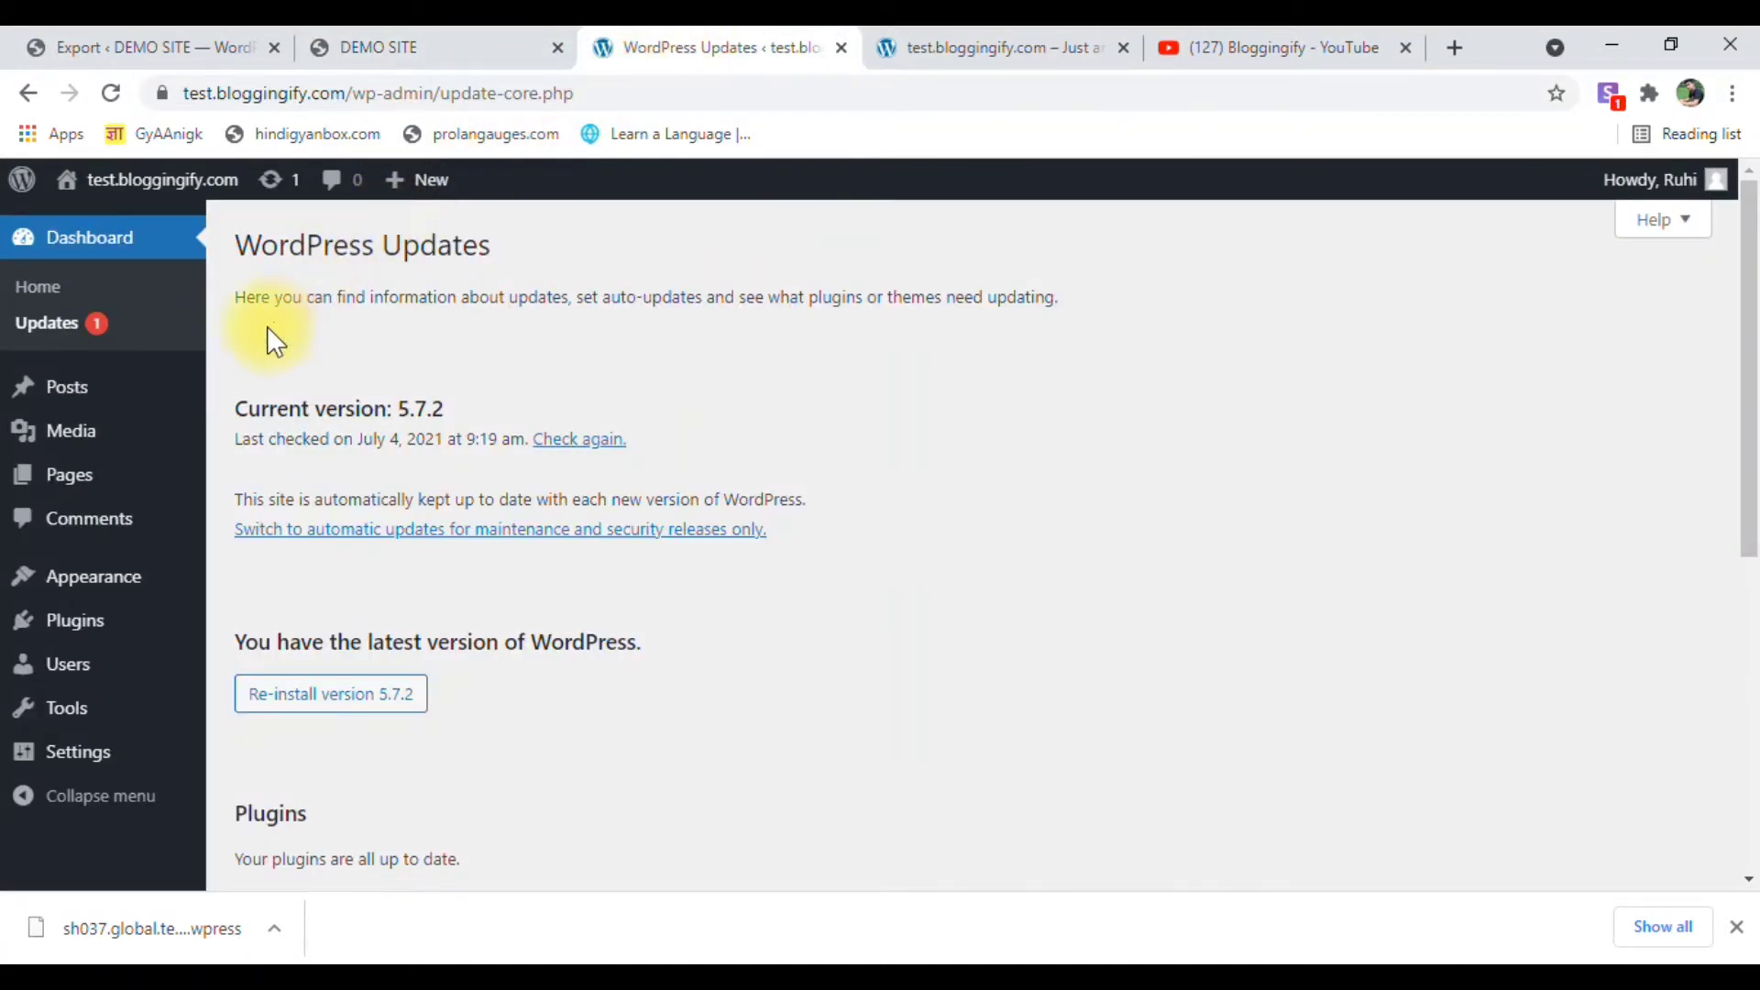
{"action": "left_click", "coordinate": [417, 37]}
{"action": "left_click", "coordinate": [1009, 46]}
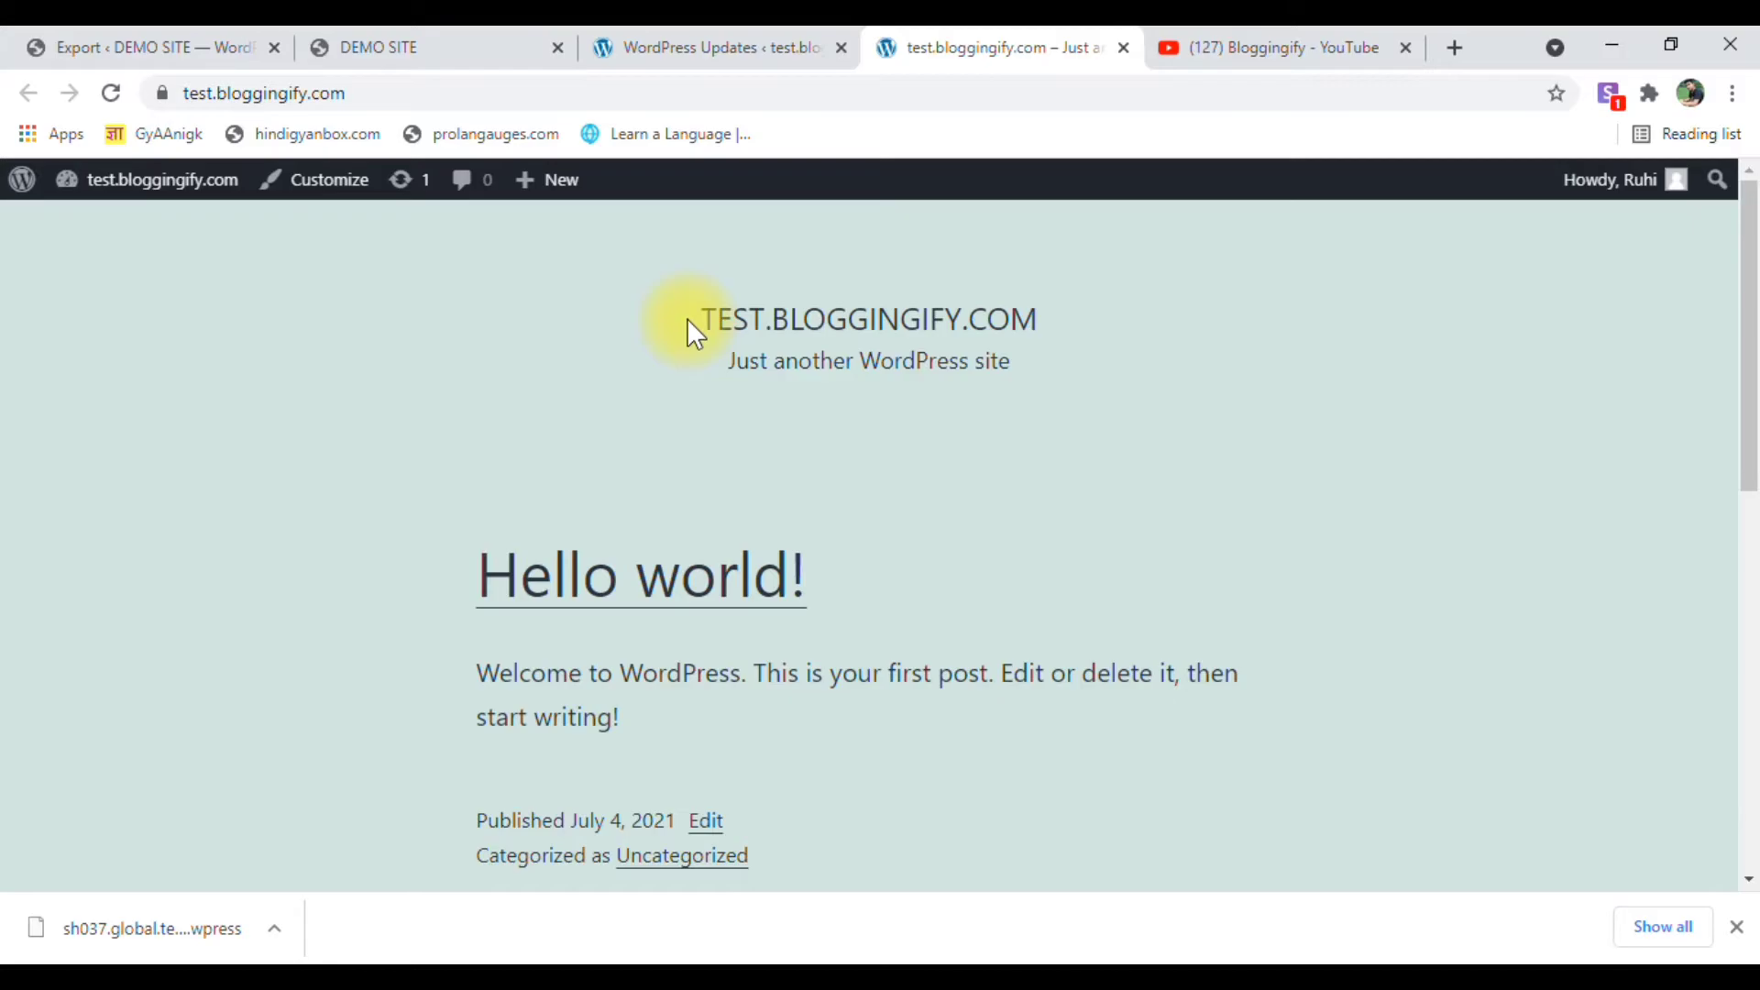
Search the plugin directory of test.bloggingify.com for "wp migration", then install and activate All-in-One WP Migration by ServMask.
{"action": "left_click", "coordinate": [684, 44]}
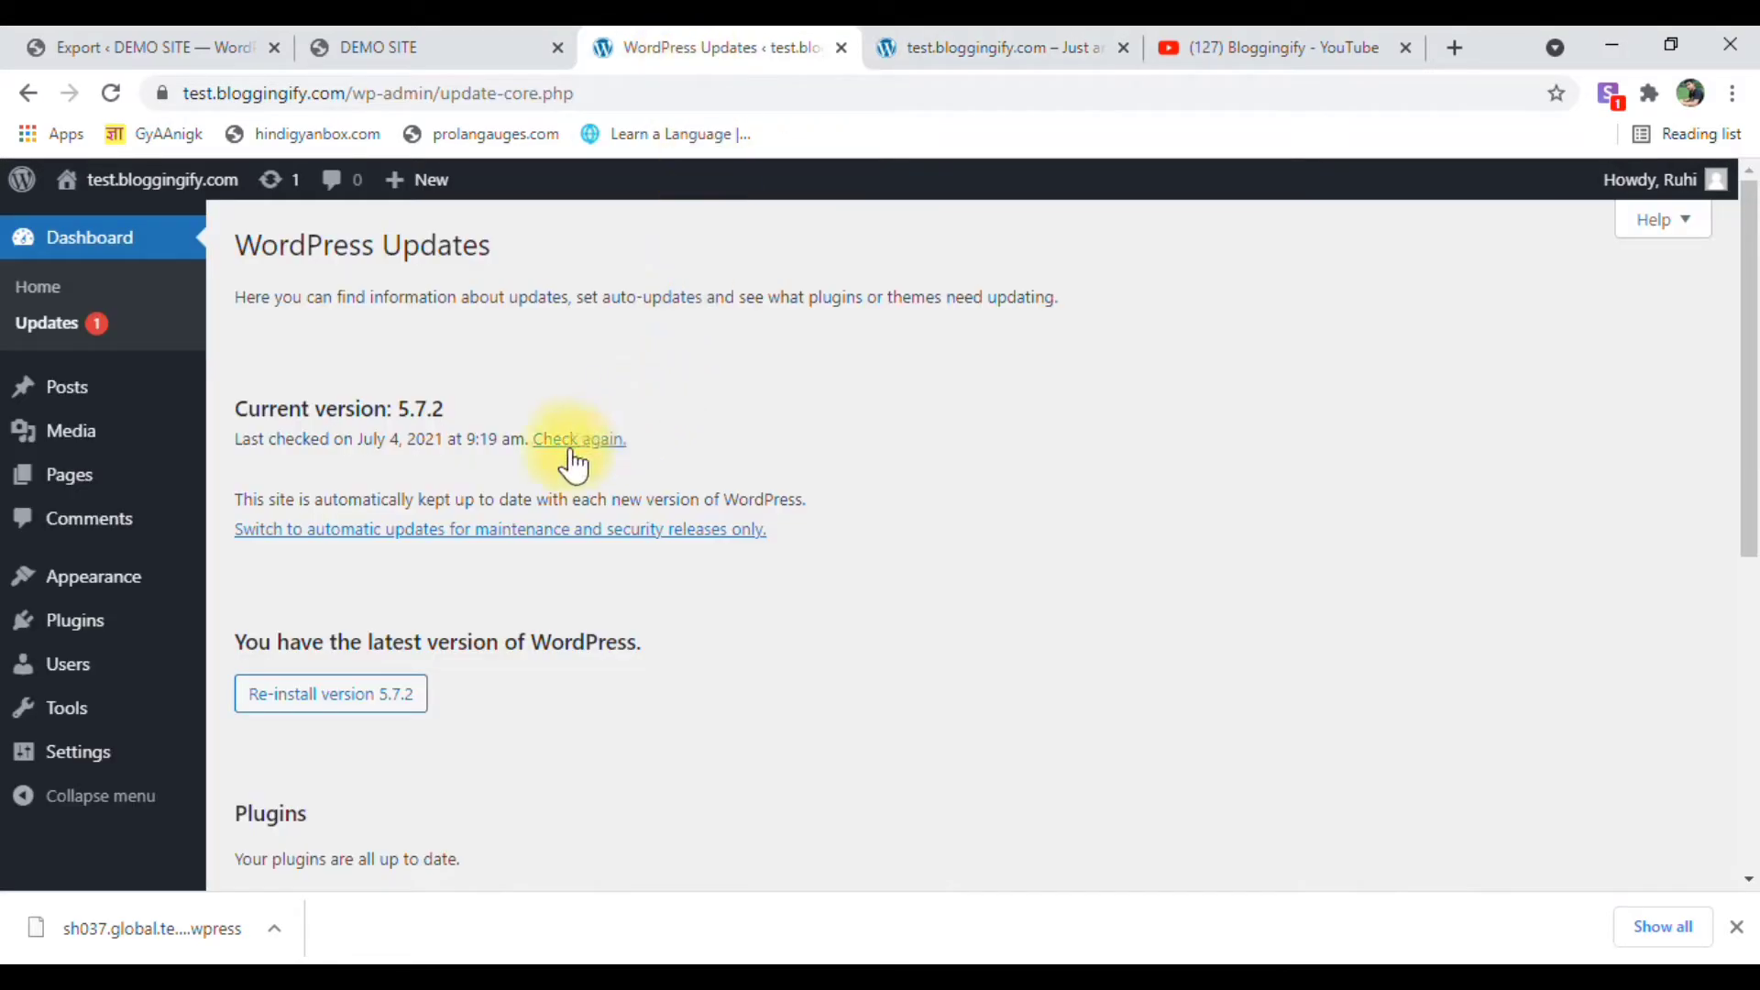
{"action": "mouse_move", "coordinate": [84, 644]}
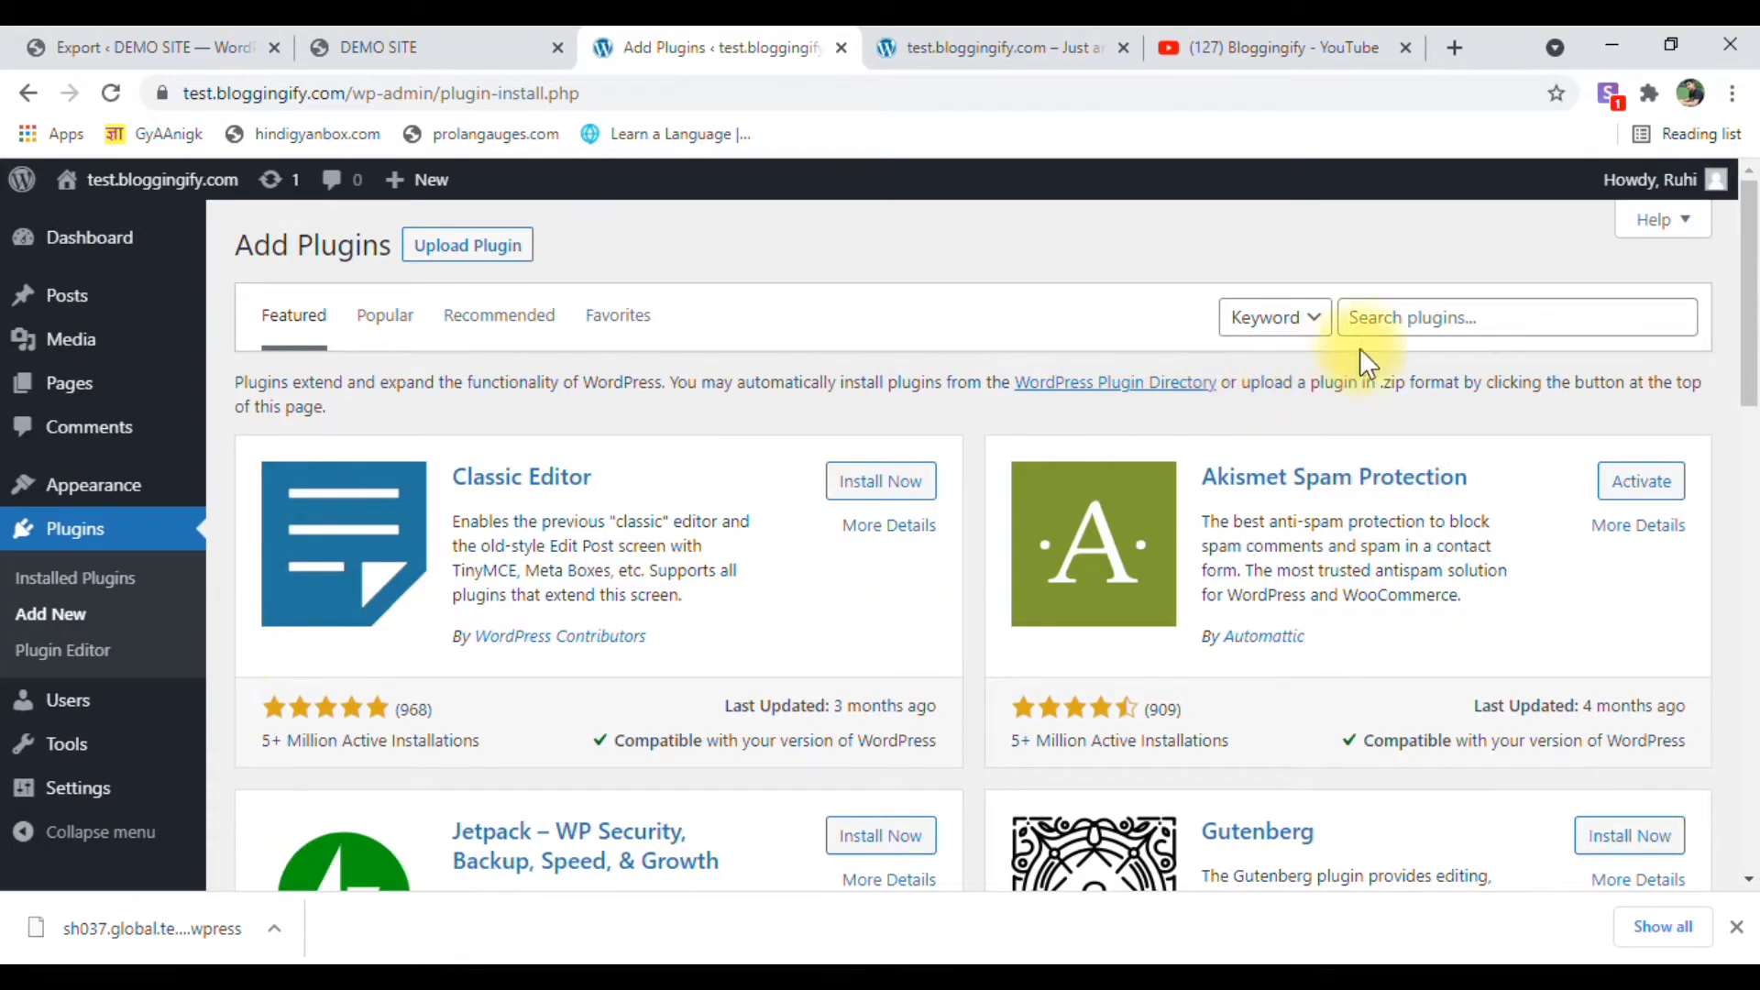
{"action": "left_click", "coordinate": [1405, 318]}
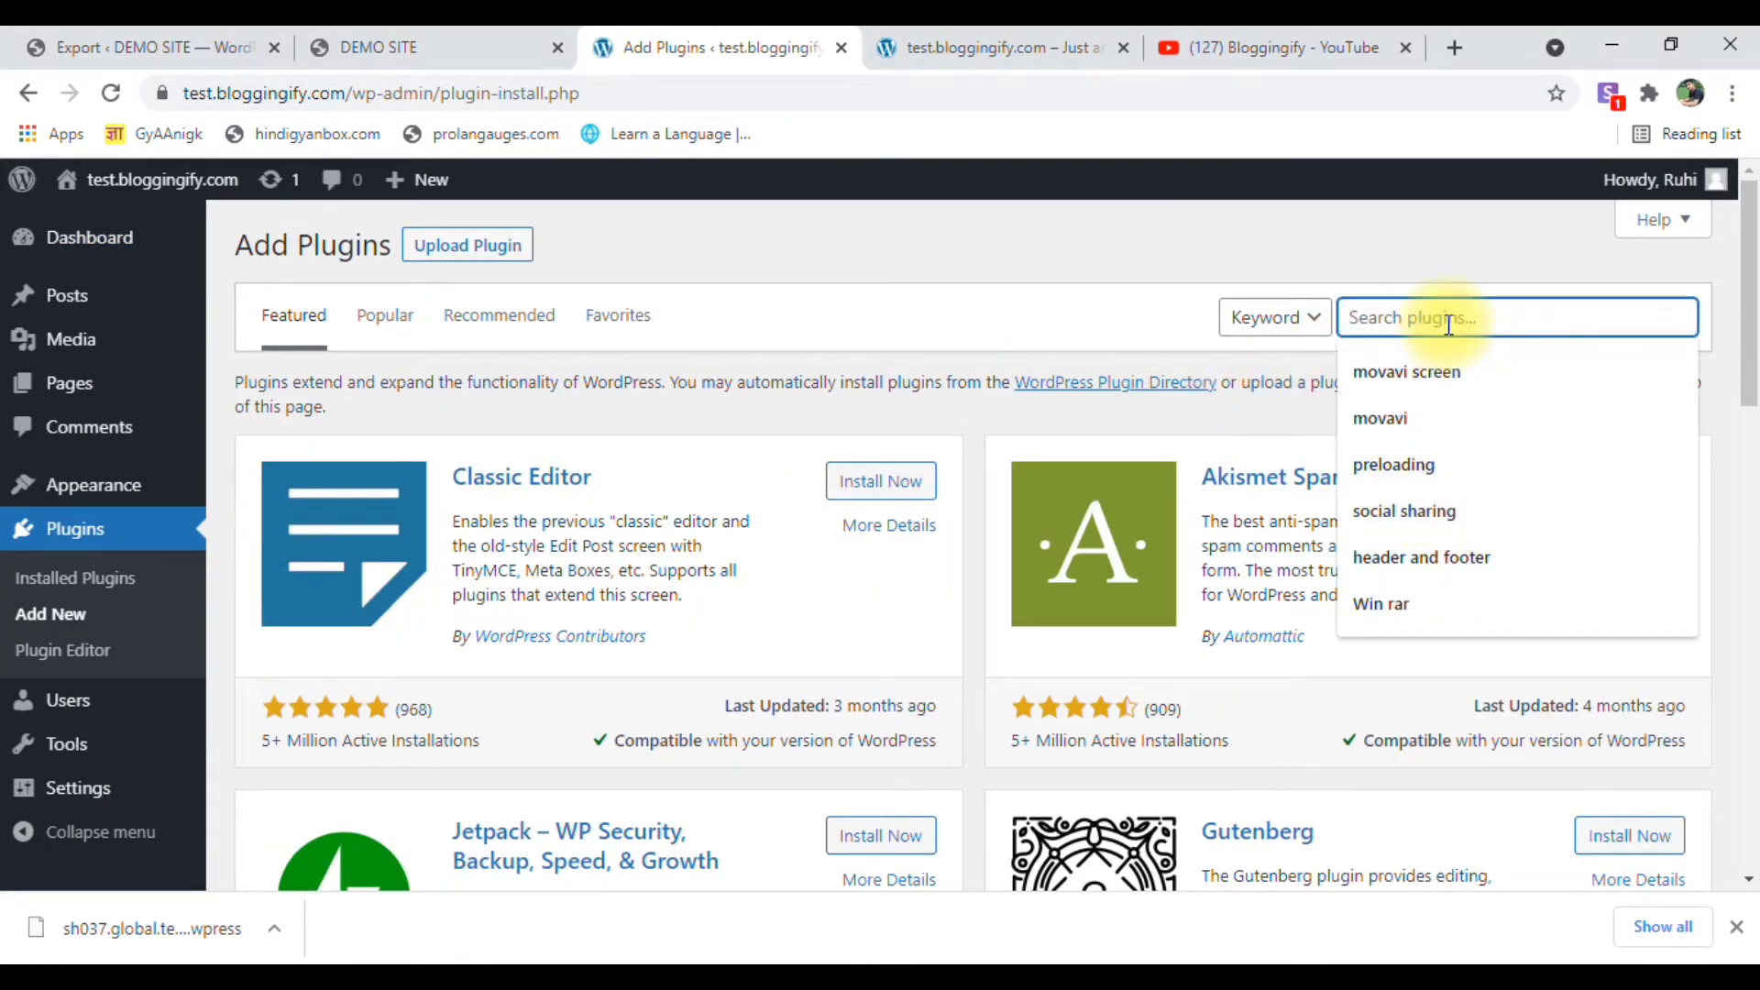
{"action": "type", "text": "wp migration"}
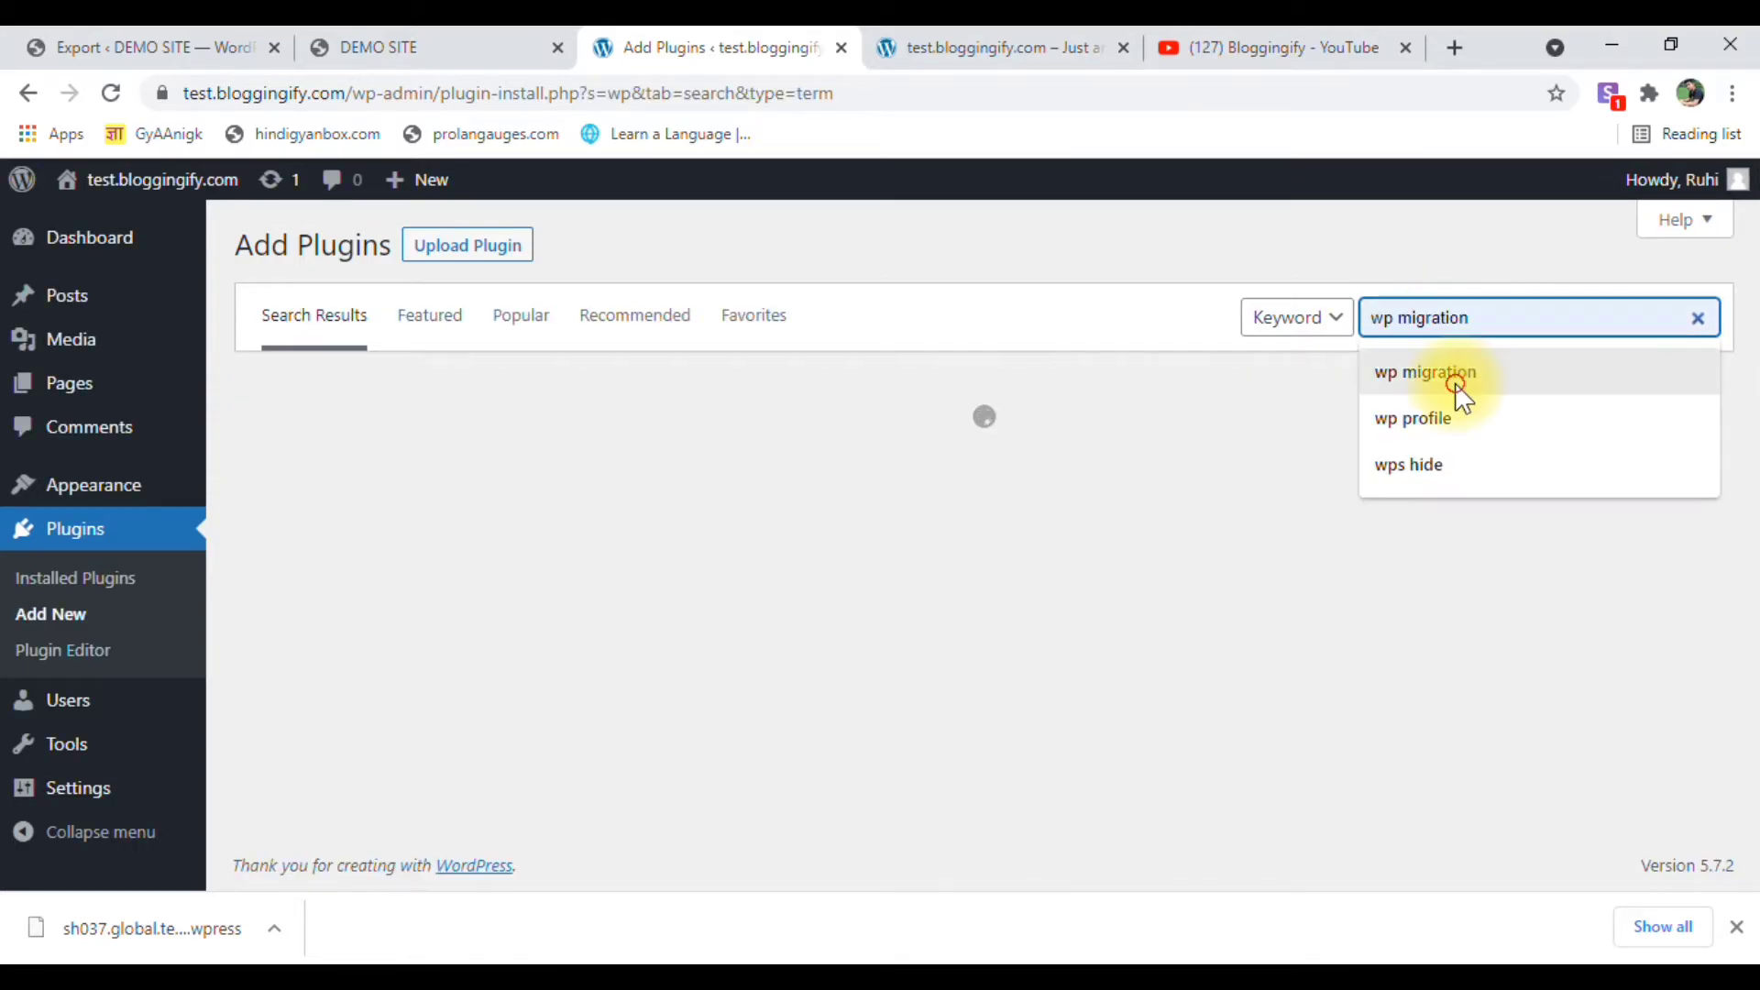
{"action": "left_click", "coordinate": [1458, 385]}
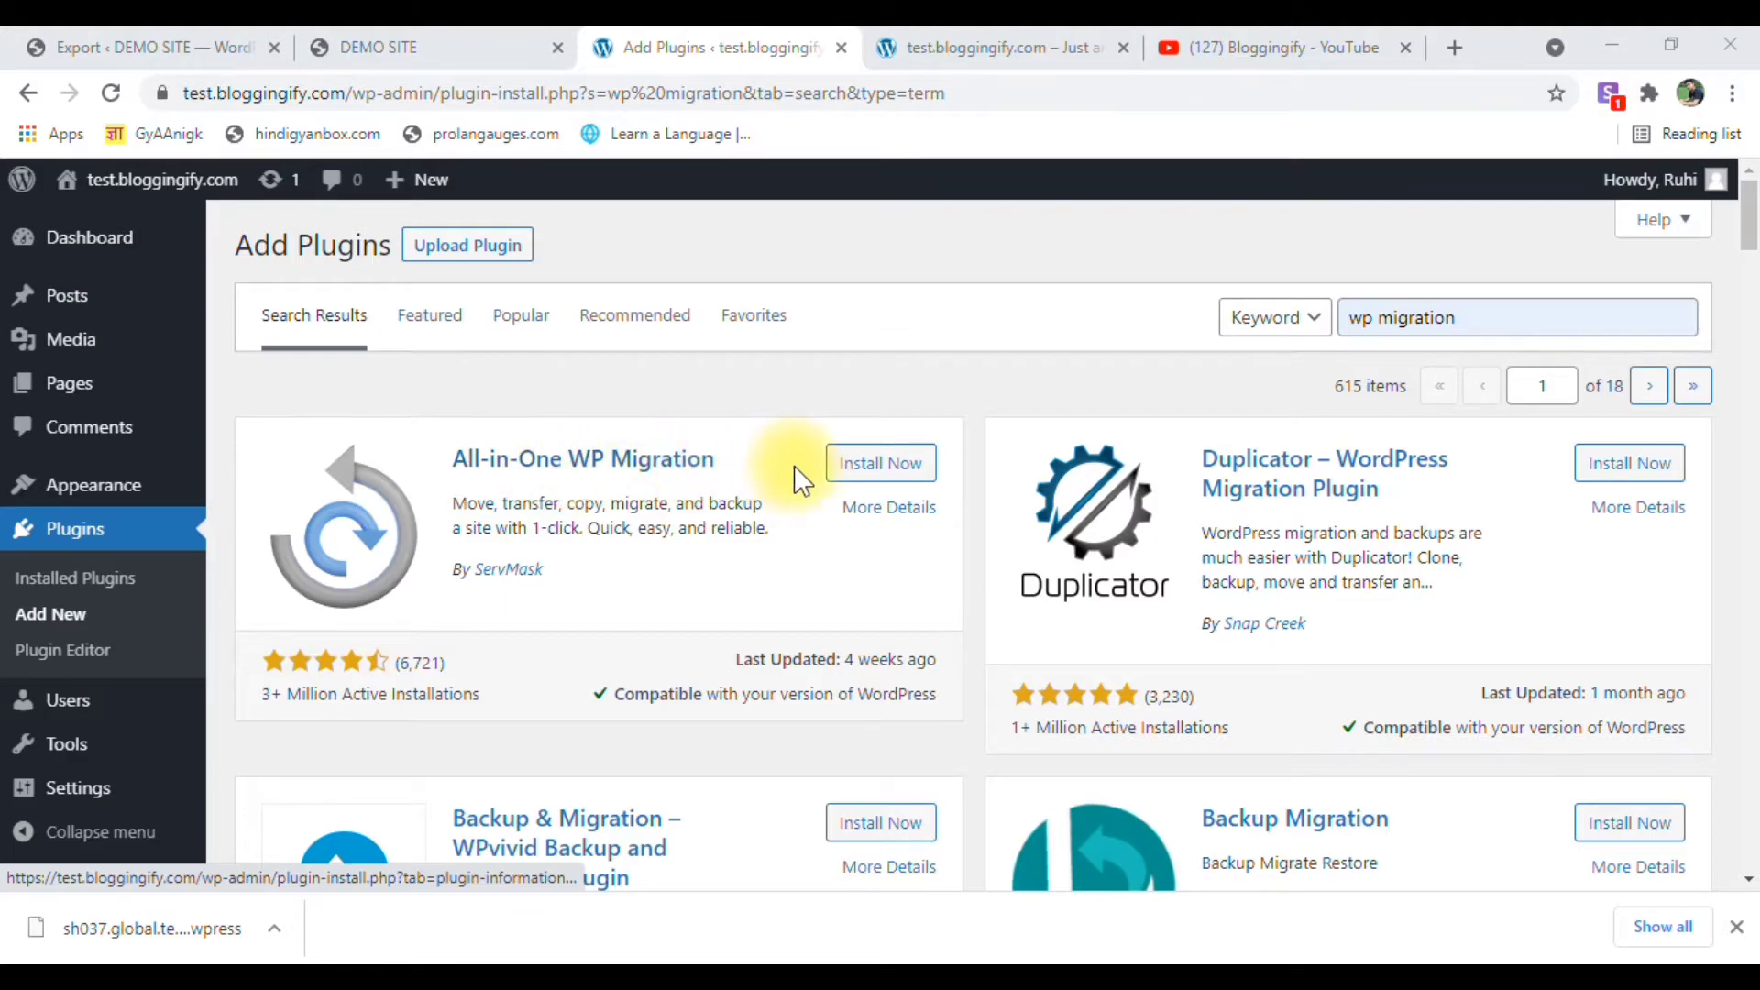
{"action": "left_click", "coordinate": [858, 466]}
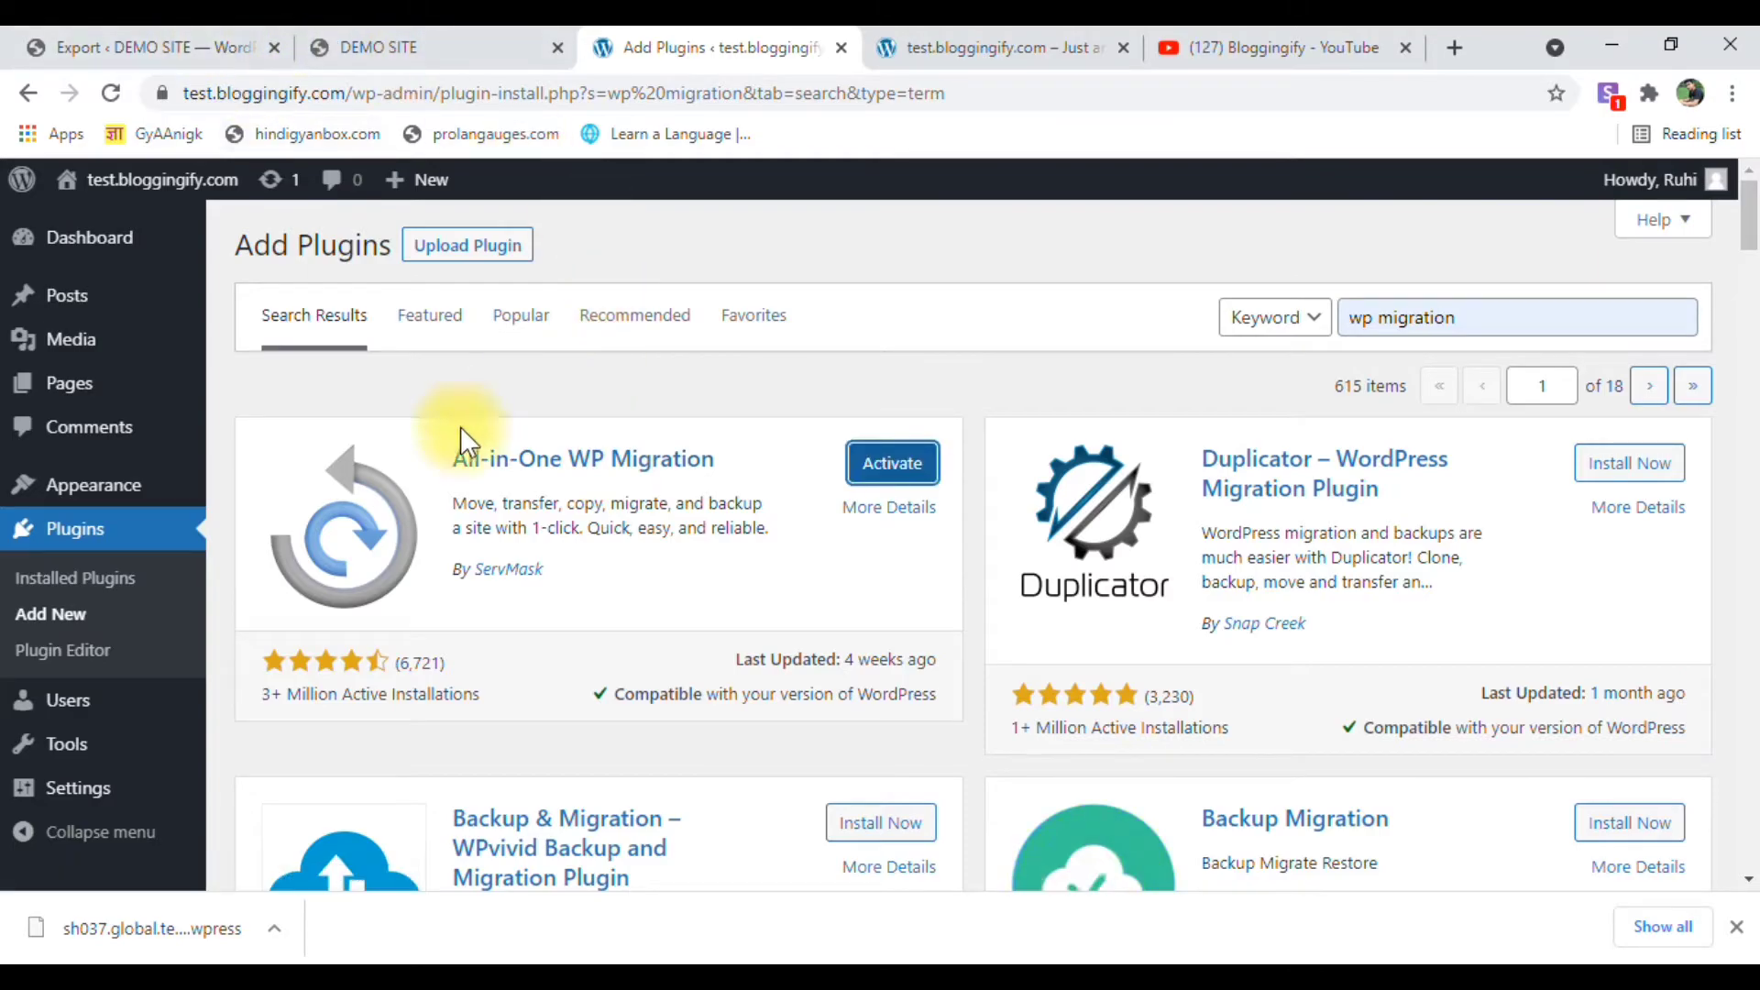
{"action": "left_click", "coordinate": [902, 462]}
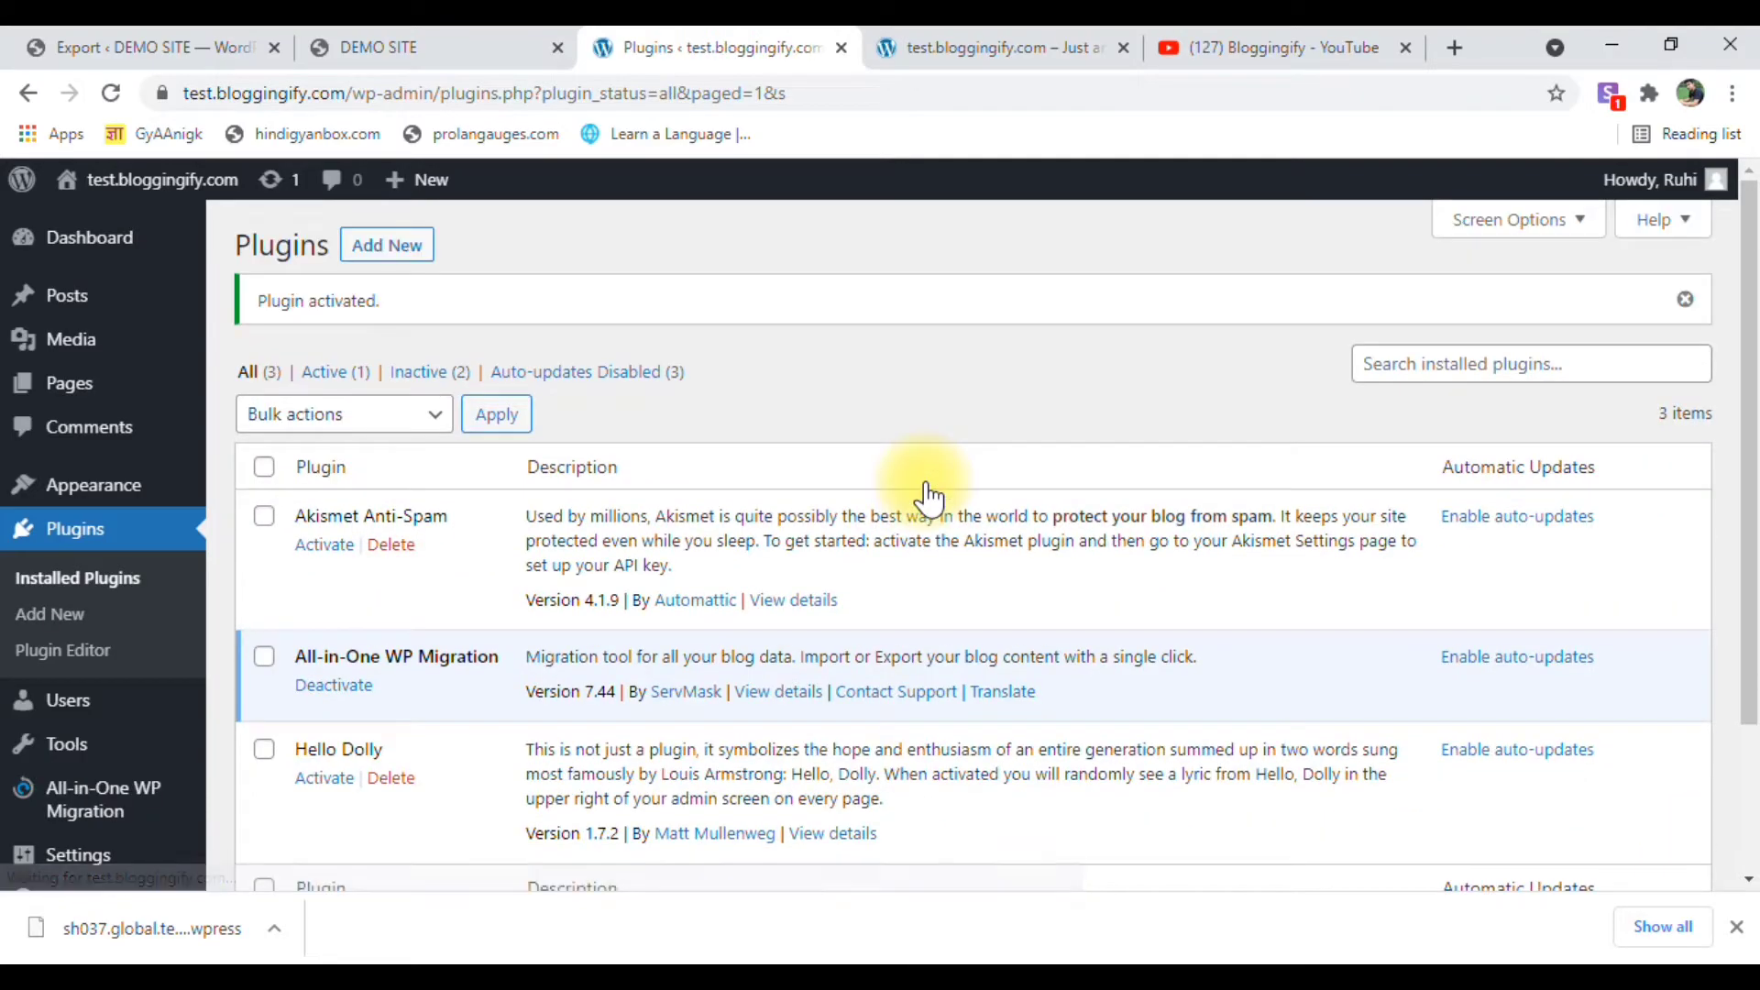
Open the Import page of All-in-One WP Migration in the test.bloggingify.com admin.
{"action": "scroll", "coordinate": [851, 528], "scroll_direction": "down", "scroll_amount": 2}
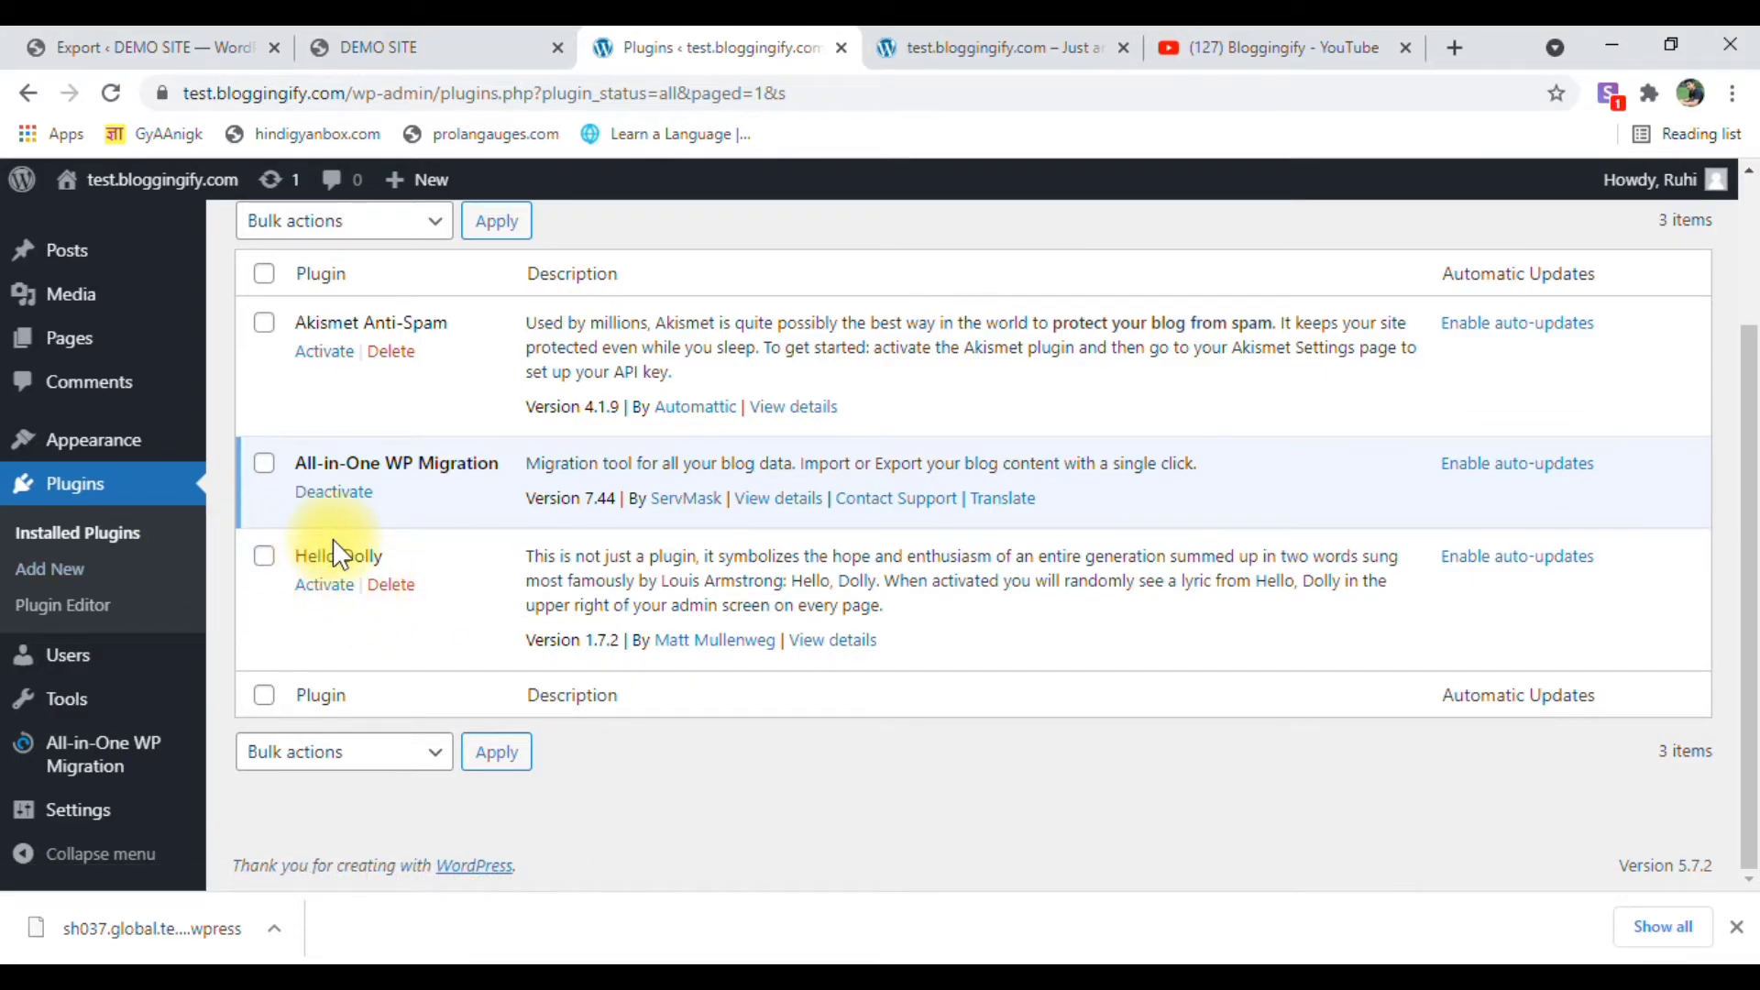
{"action": "mouse_move", "coordinate": [147, 761]}
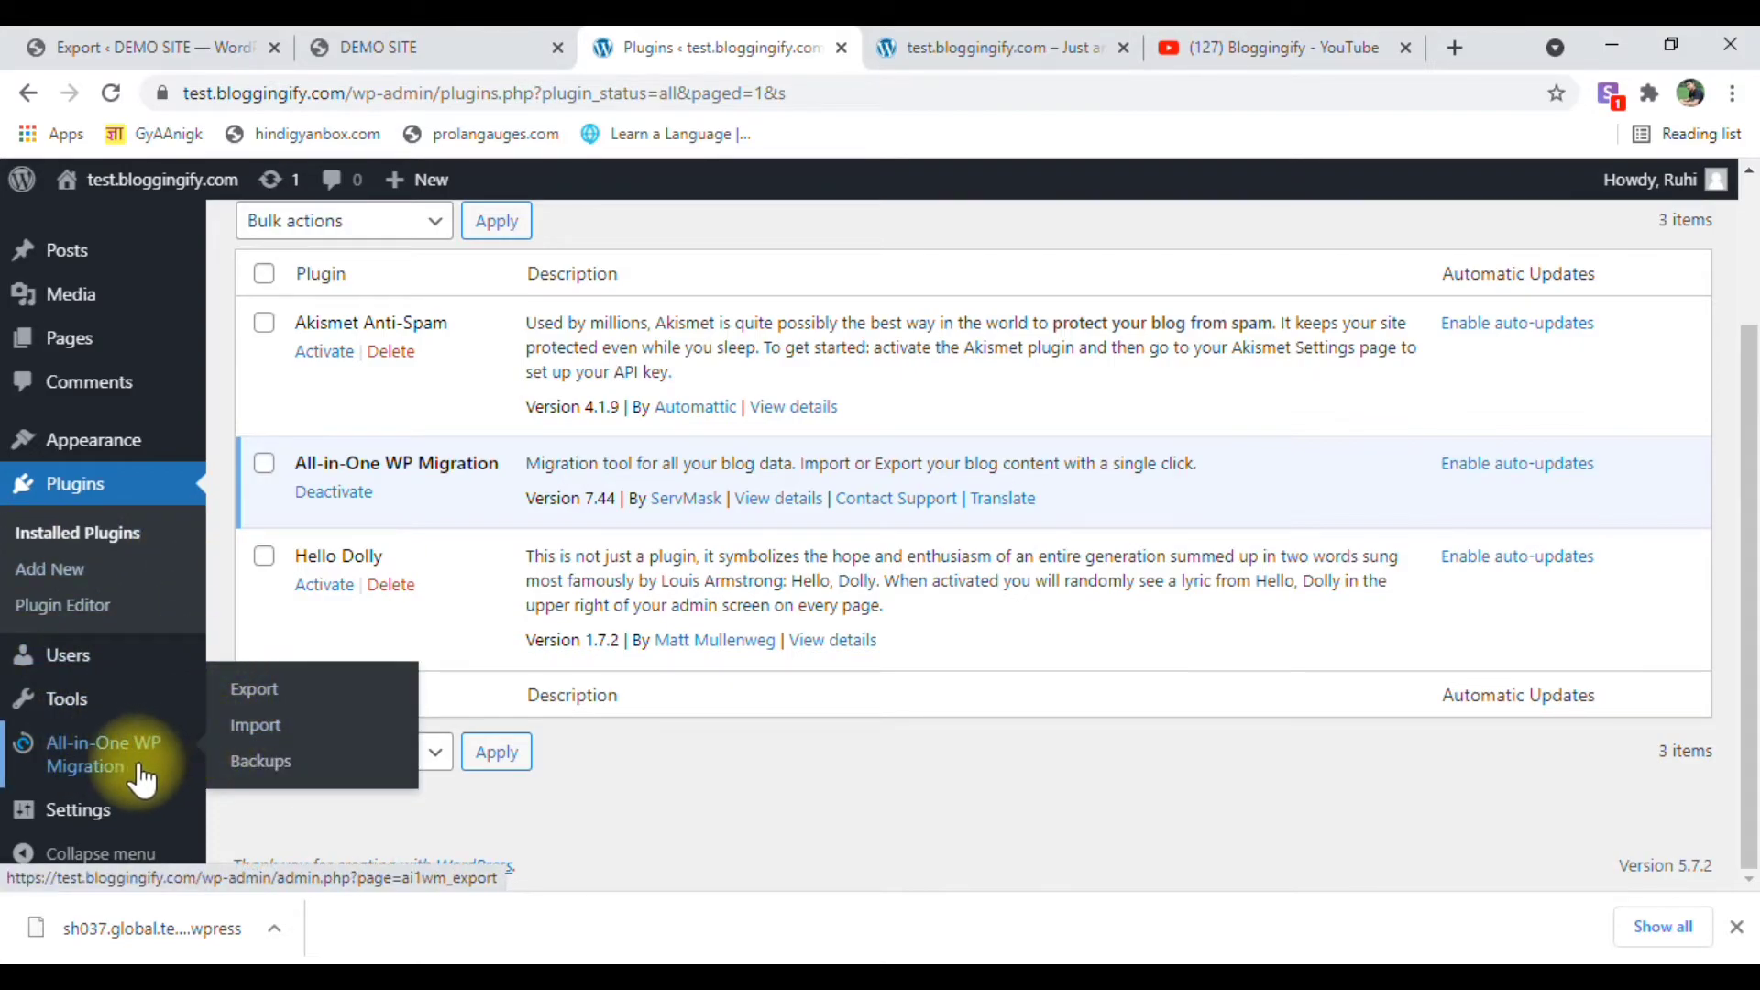
{"action": "left_click", "coordinate": [239, 719]}
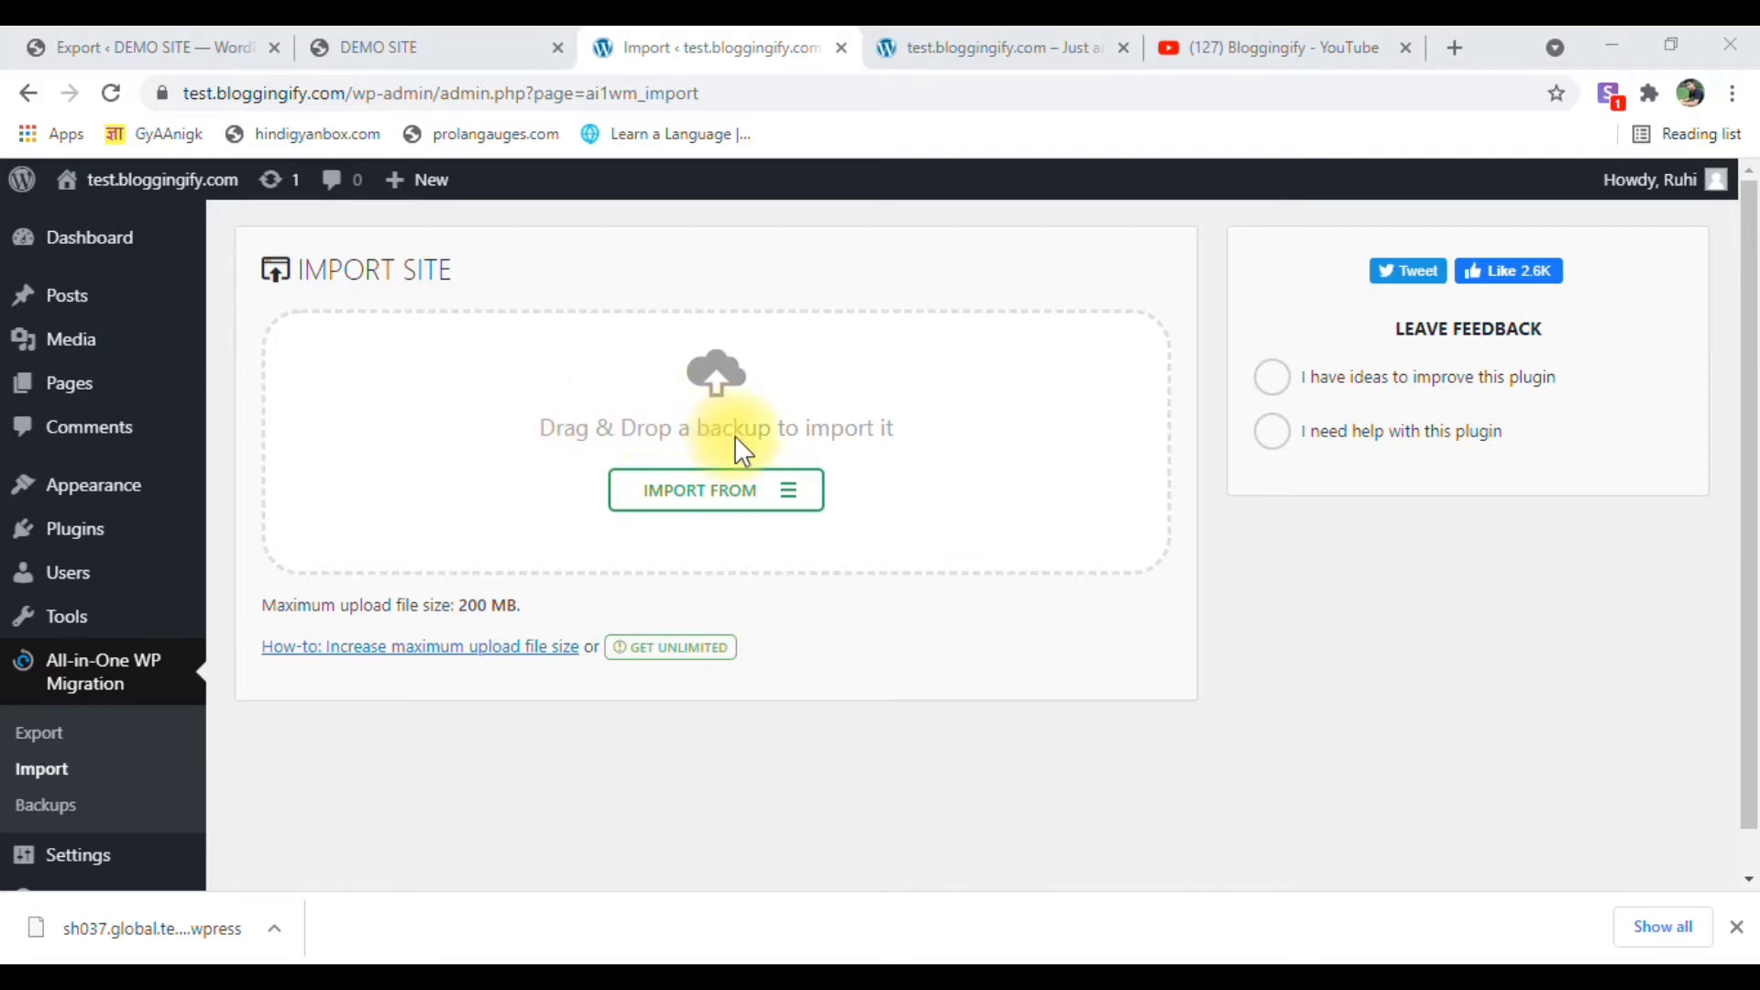
Review the sources from which All-in-One WP Migration can import a backup.
{"action": "left_click", "coordinate": [792, 510]}
{"action": "scroll", "coordinate": [690, 642], "scroll_direction": "down", "scroll_amount": 2}
{"action": "scroll", "coordinate": [677, 666], "scroll_direction": "up", "scroll_amount": 1}
{"action": "scroll", "coordinate": [676, 666], "scroll_direction": "up", "scroll_amount": 1}
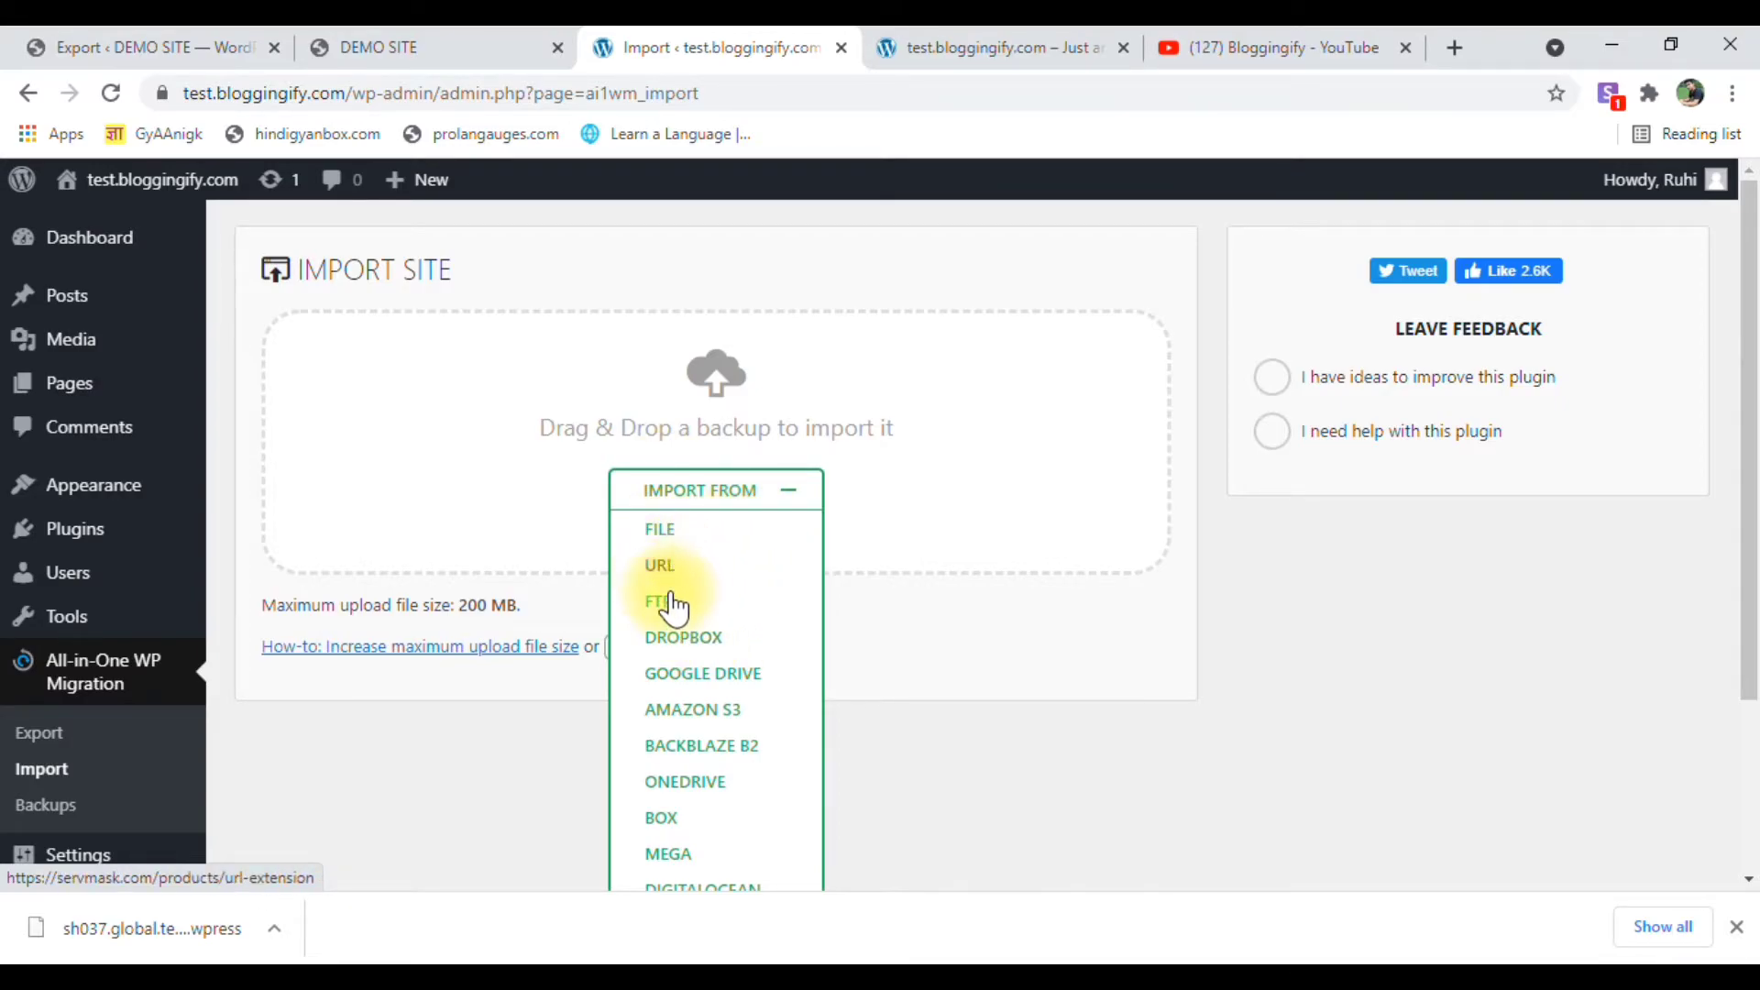
{"action": "scroll", "coordinate": [683, 641], "scroll_direction": "down", "scroll_amount": 1}
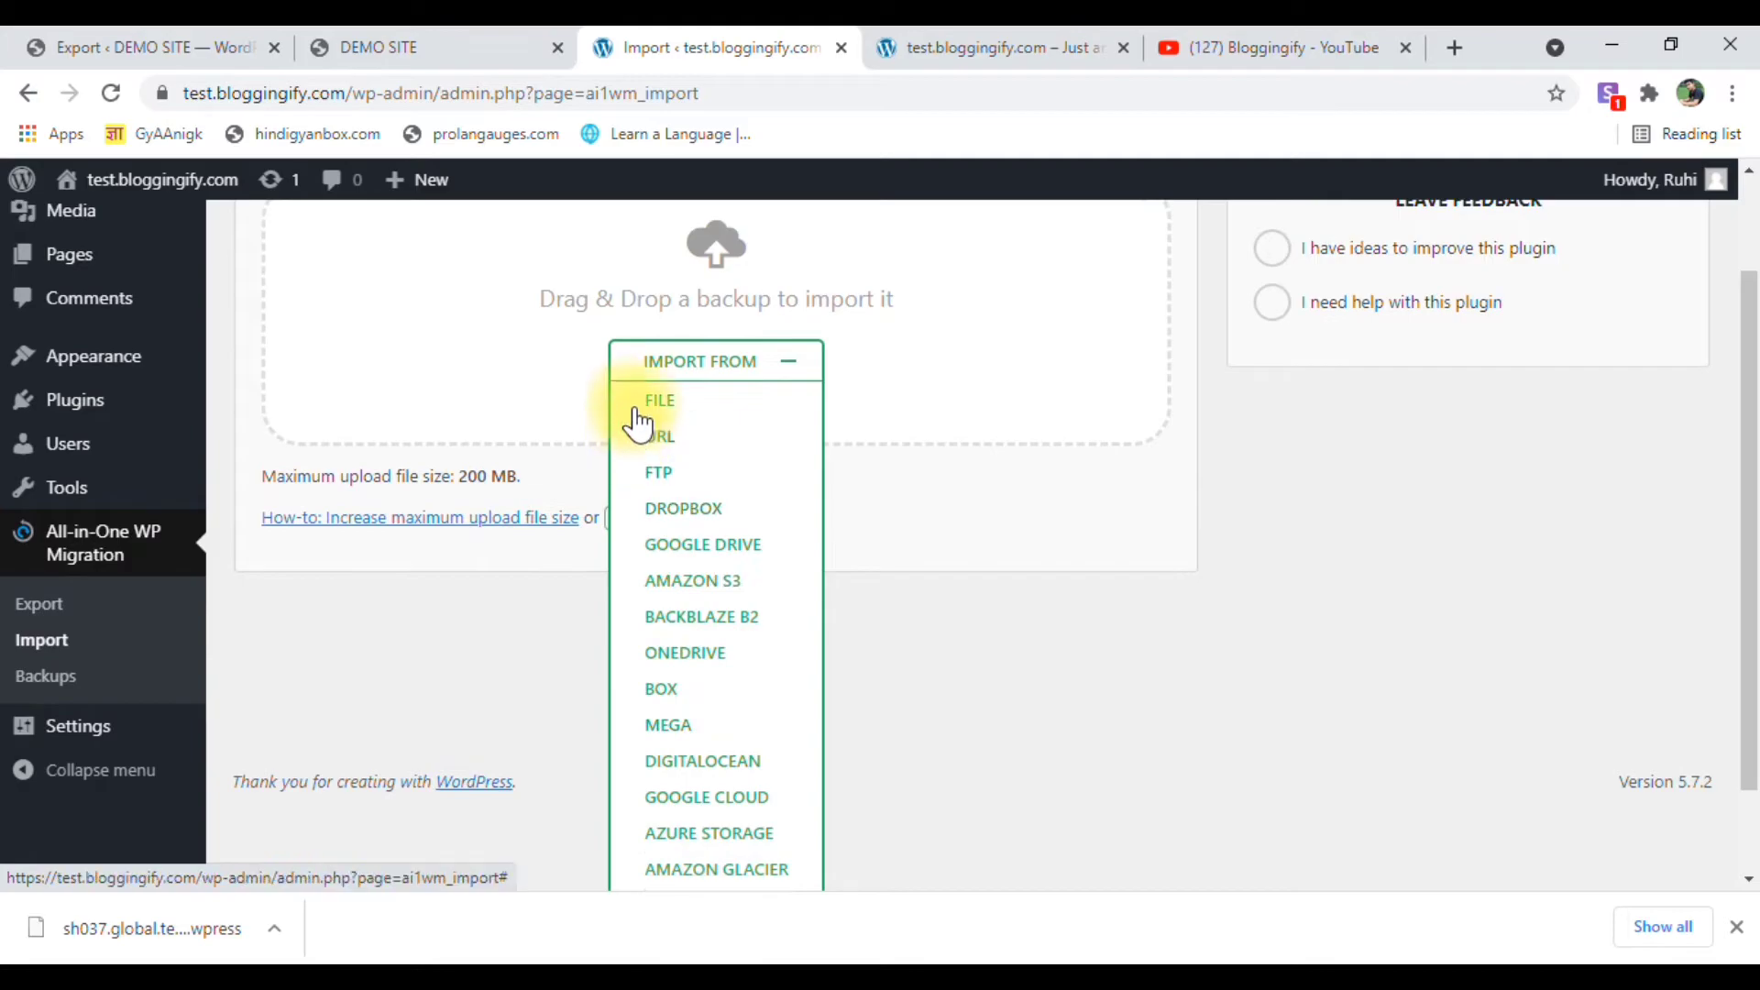
{"action": "left_click", "coordinate": [790, 364]}
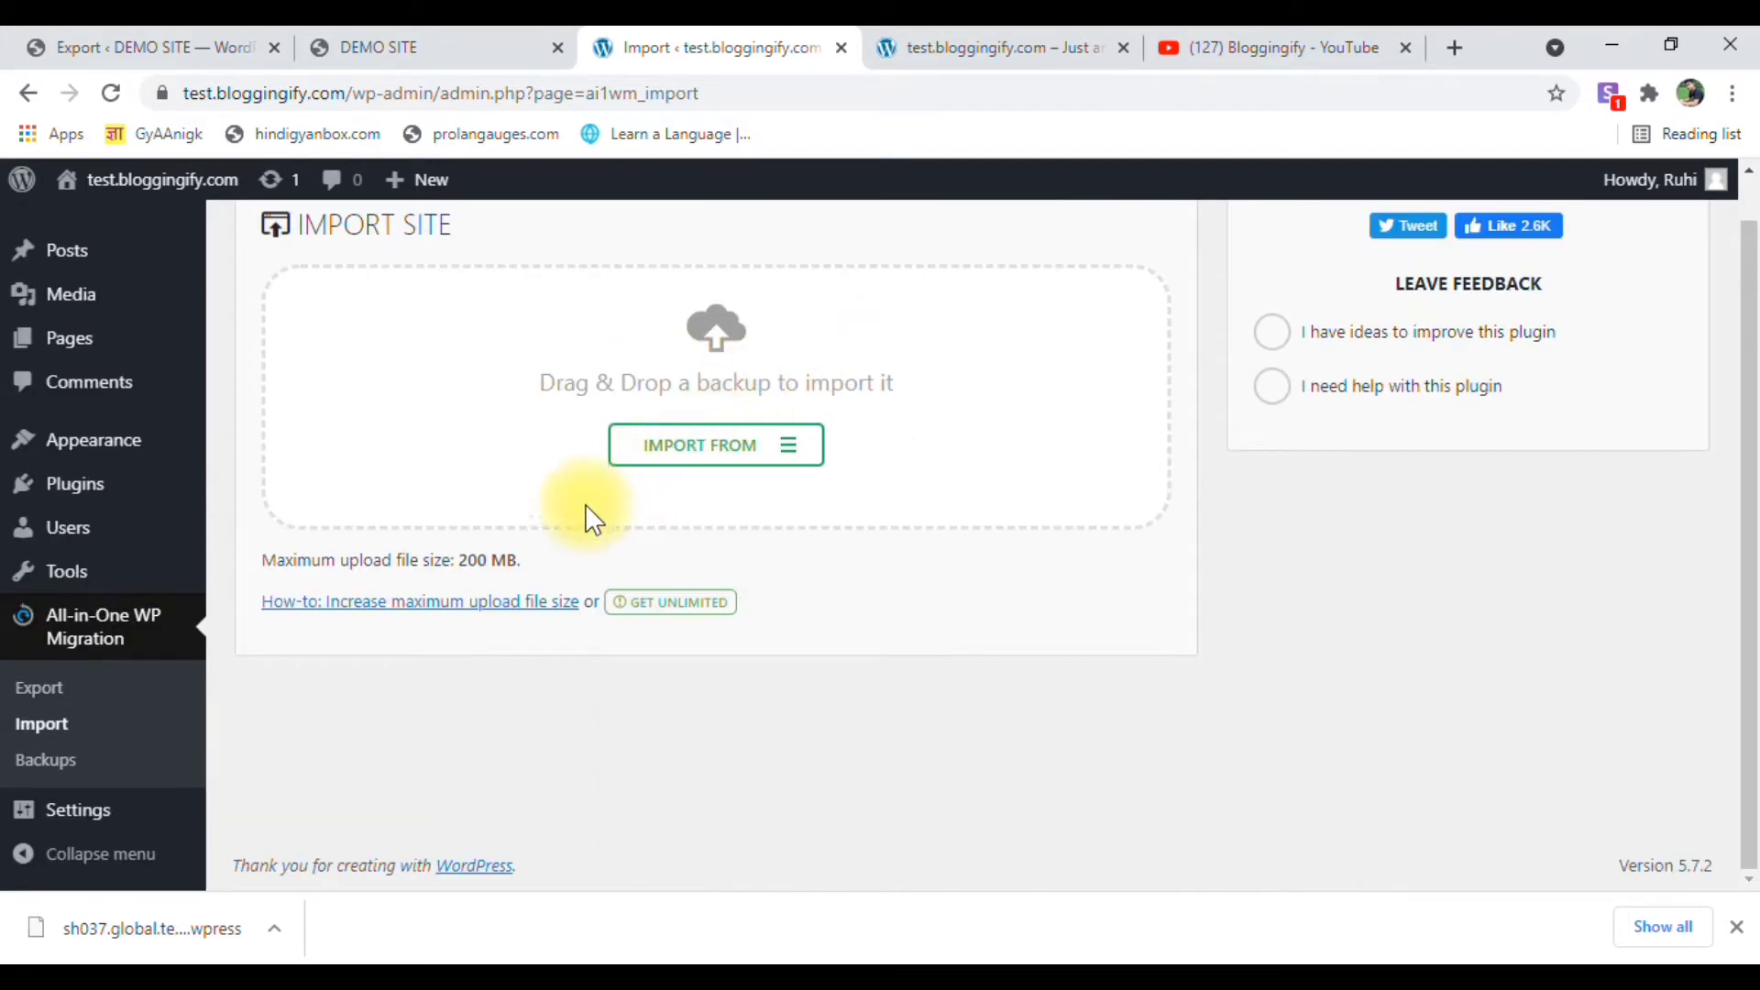
Import the downloaded .wpress archive into test.bloggingify.com, accept overwriting the existing website, and finish the import.
{"action": "left_click_drag", "start_coordinate": [186, 937], "coordinate": [616, 422]}
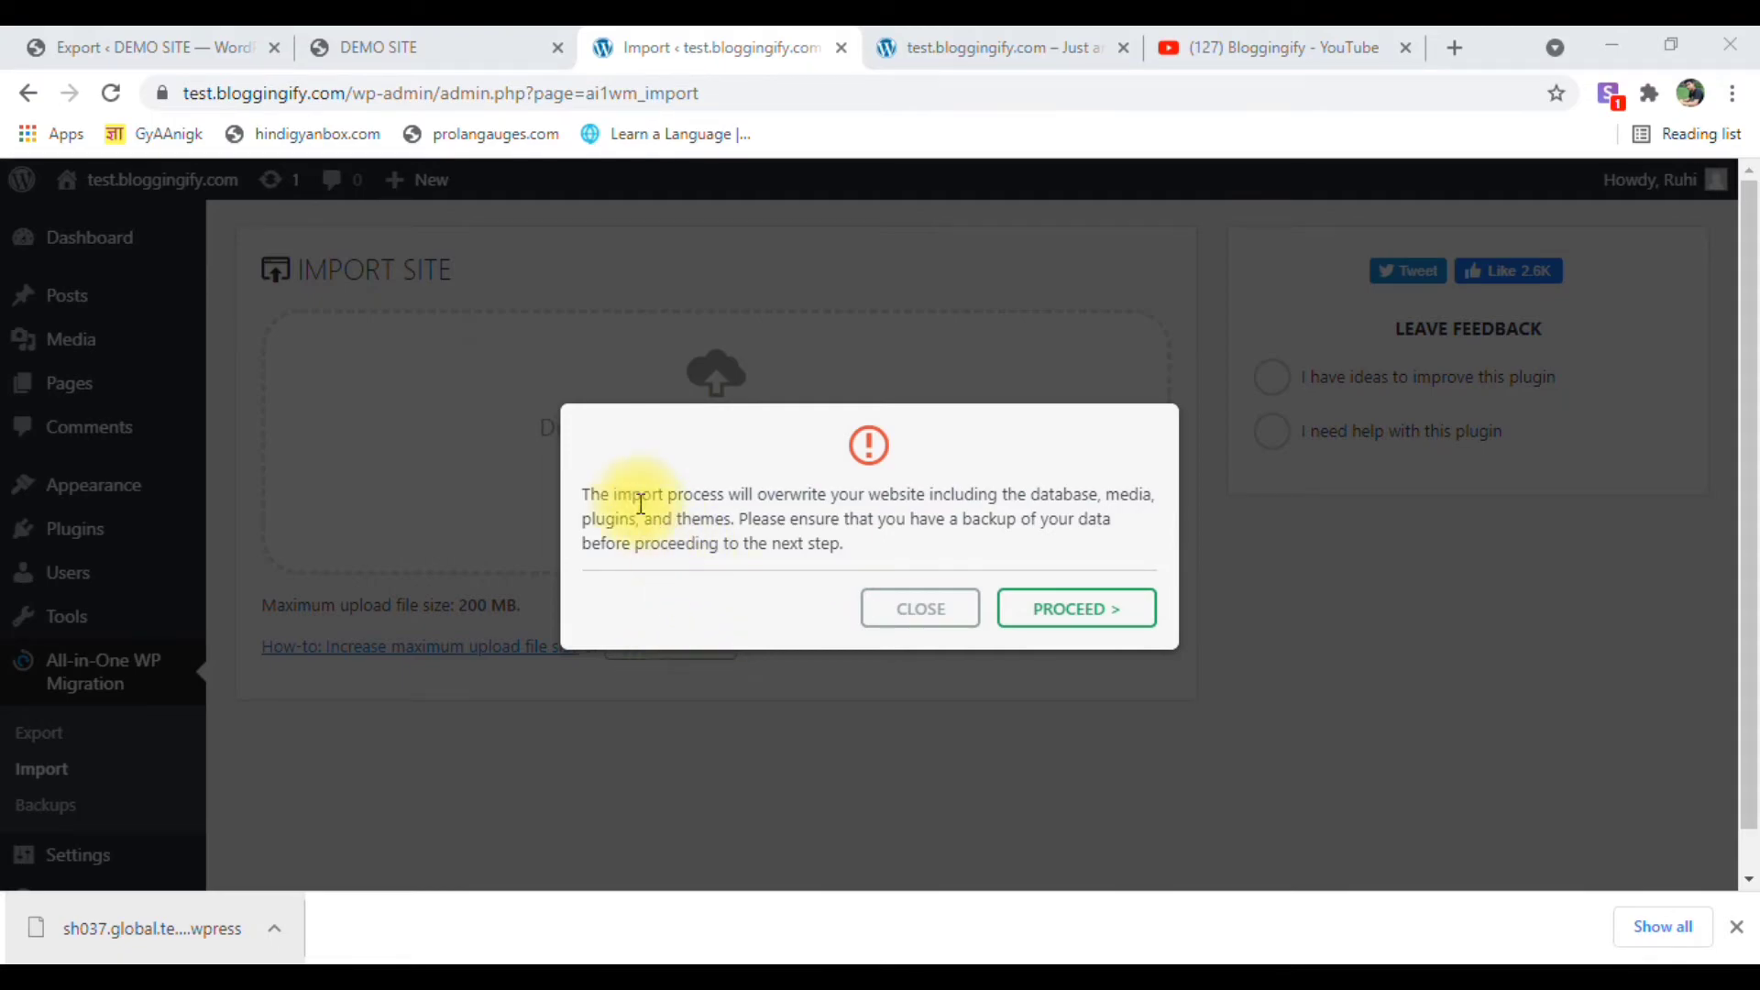
{"action": "left_click", "coordinate": [1056, 607]}
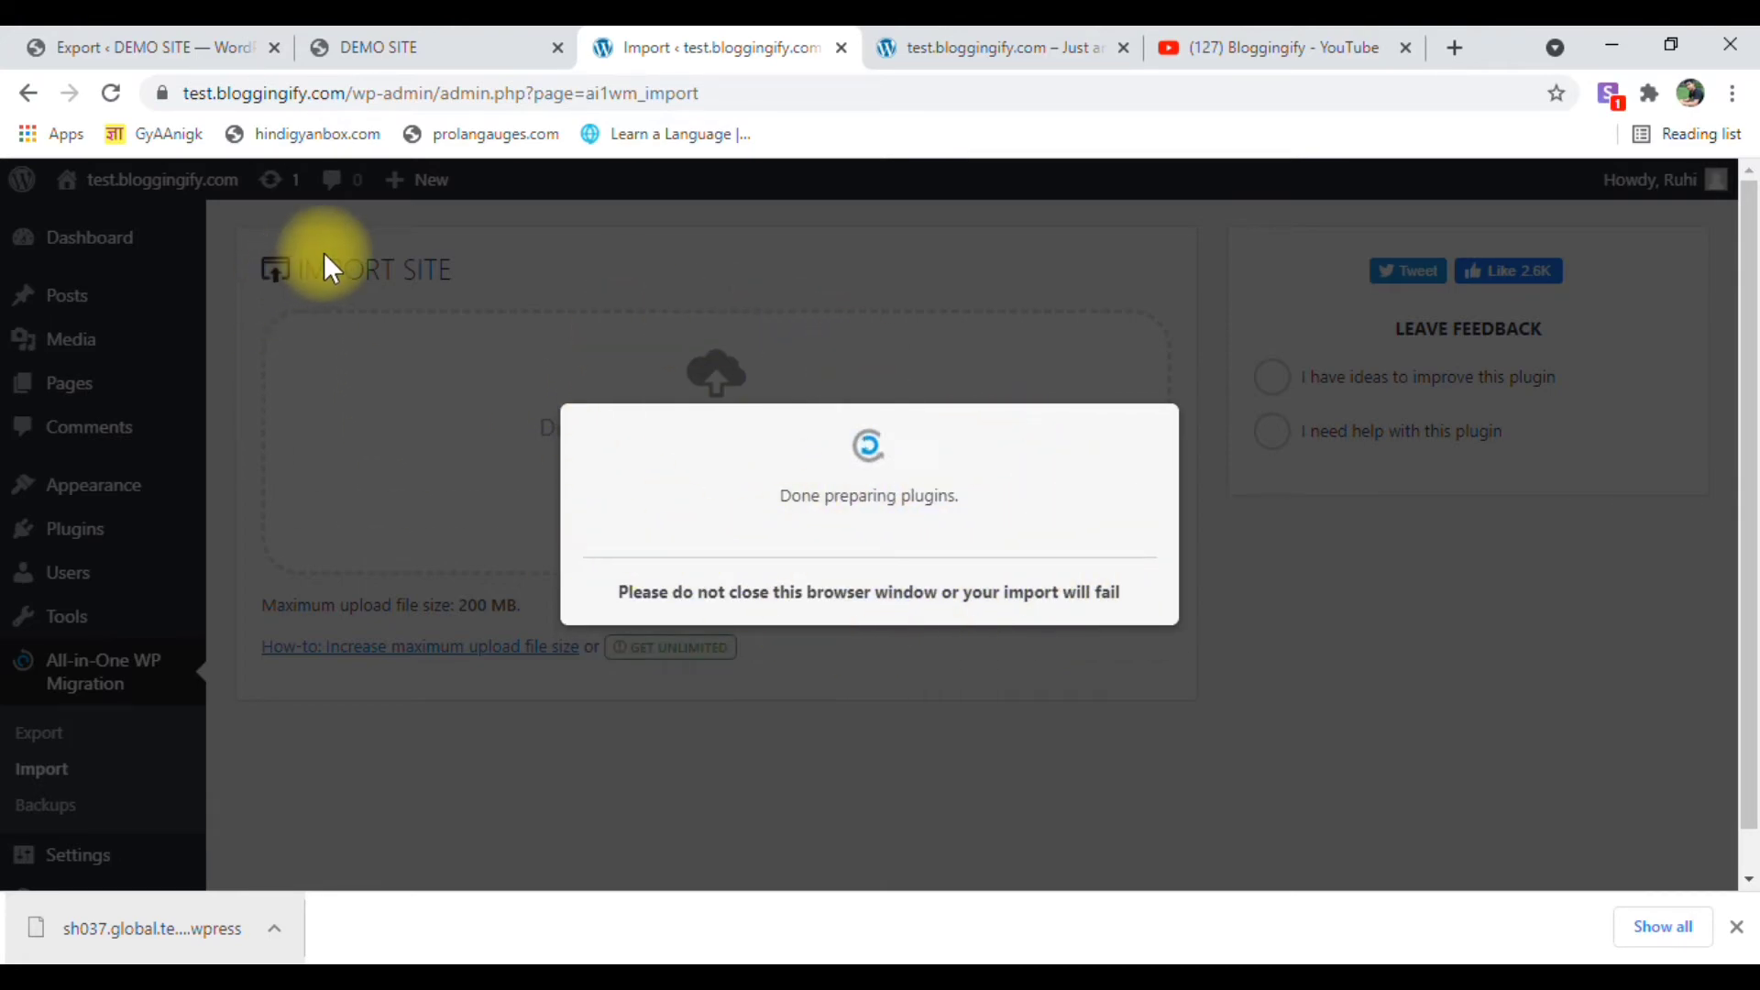
{"action": "left_click", "coordinate": [230, 46]}
{"action": "left_click", "coordinate": [486, 46]}
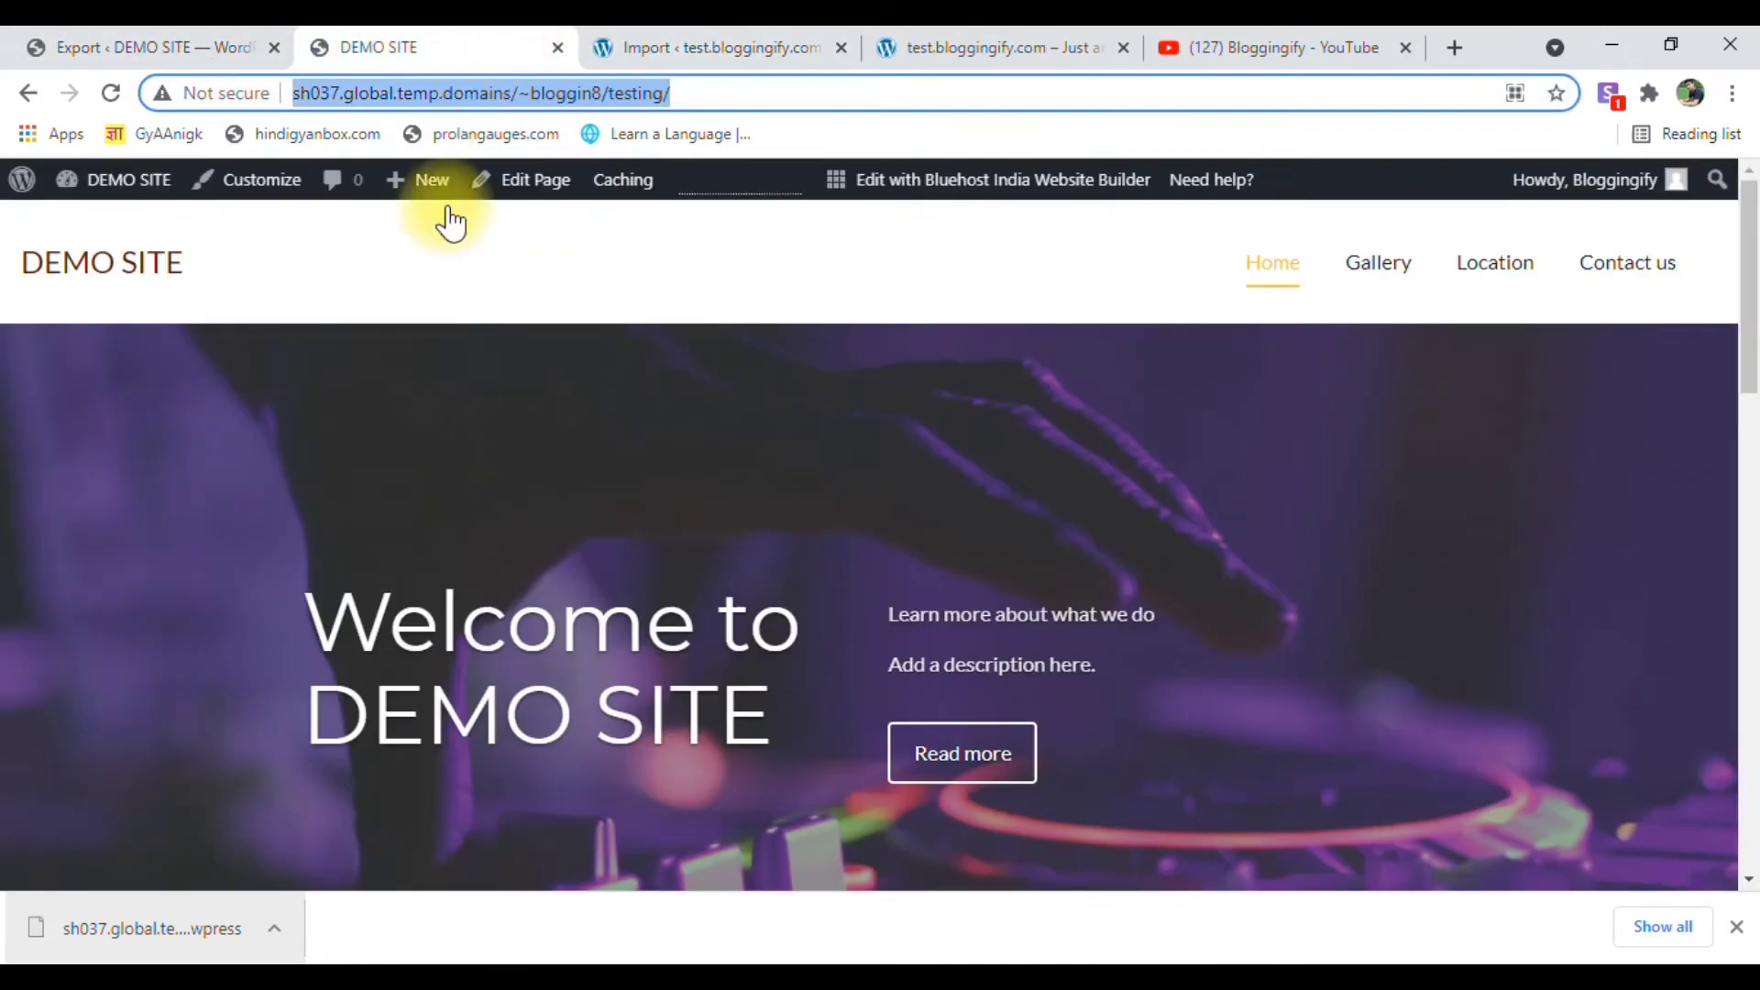
{"action": "scroll", "coordinate": [444, 311], "scroll_direction": "down", "scroll_amount": 3}
{"action": "scroll", "coordinate": [444, 311], "scroll_direction": "up", "scroll_amount": 3}
{"action": "left_click", "coordinate": [750, 37]}
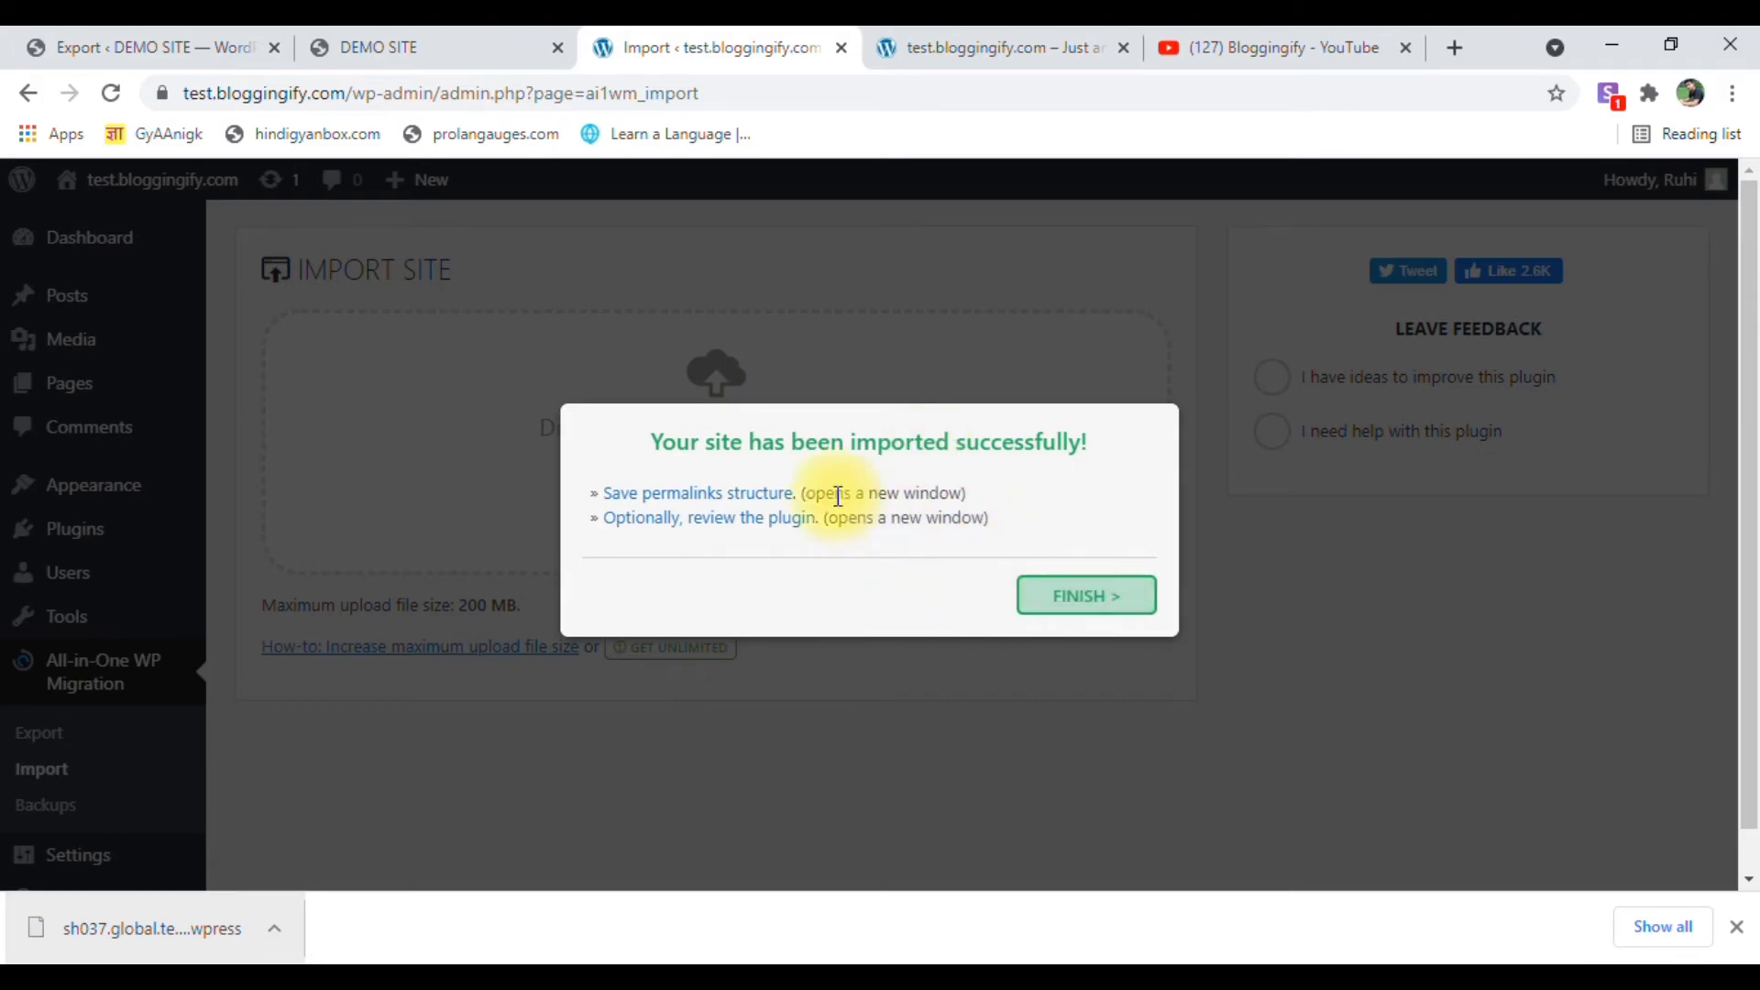
{"action": "left_click_drag", "start_coordinate": [650, 443], "coordinate": [757, 443]}
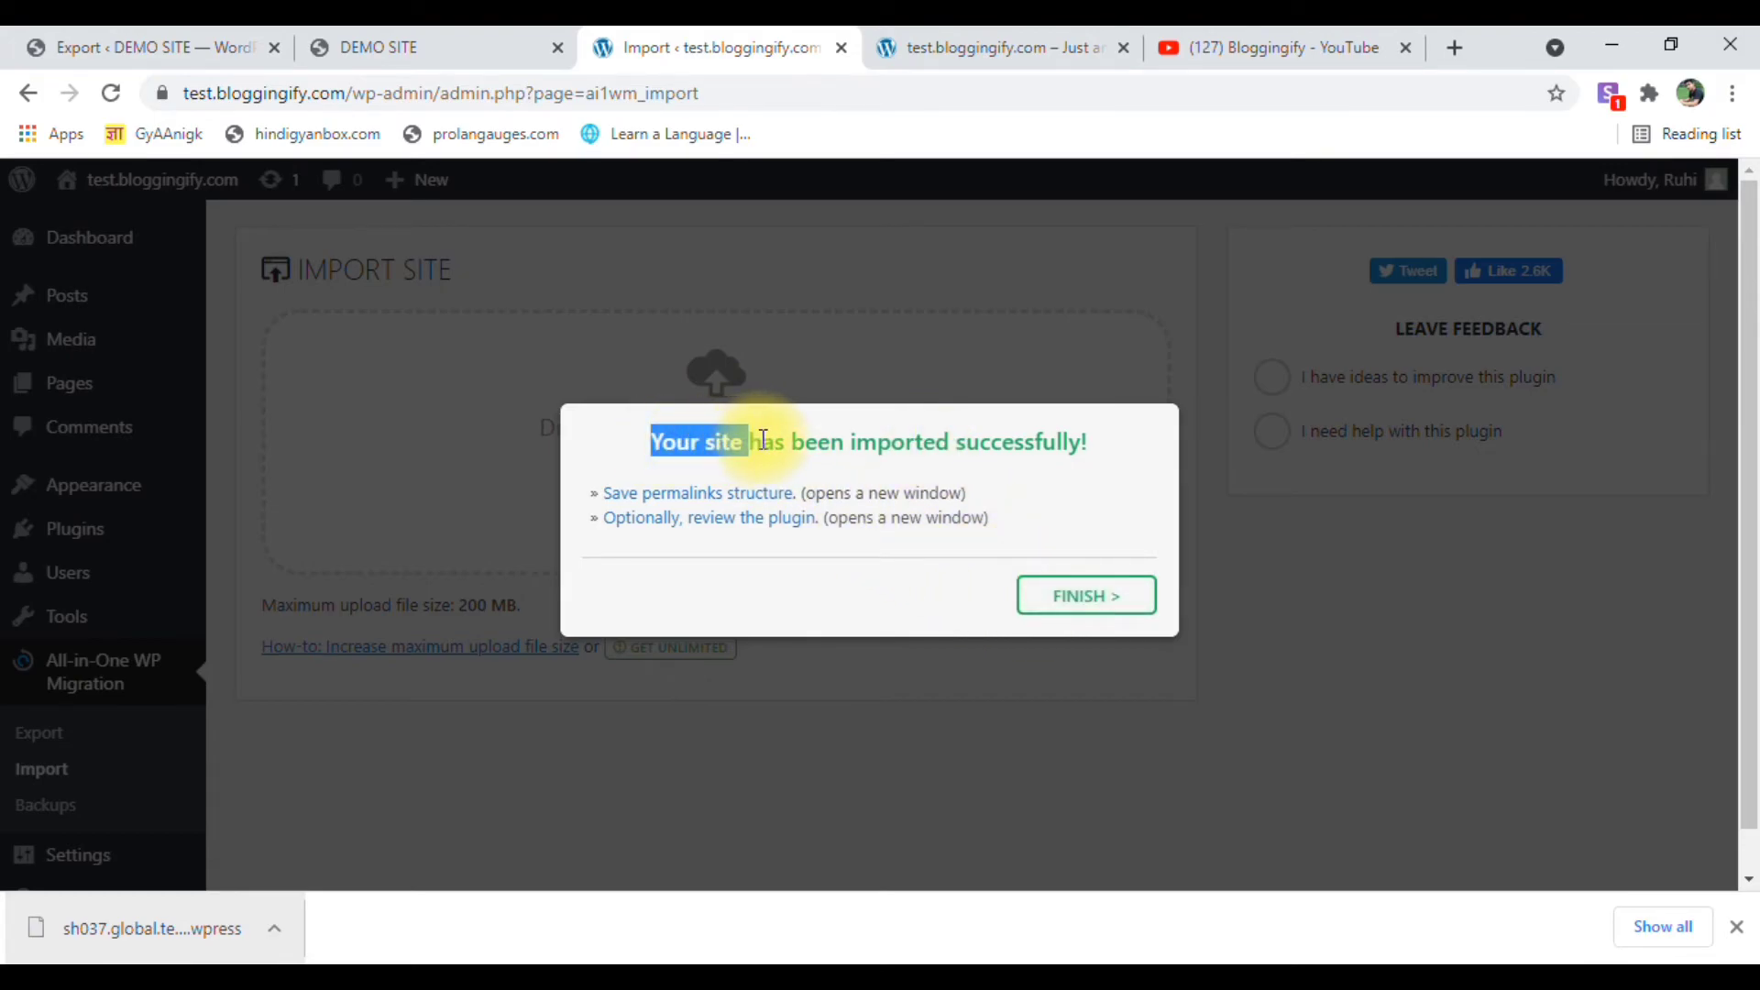
{"action": "left_click", "coordinate": [1089, 598]}
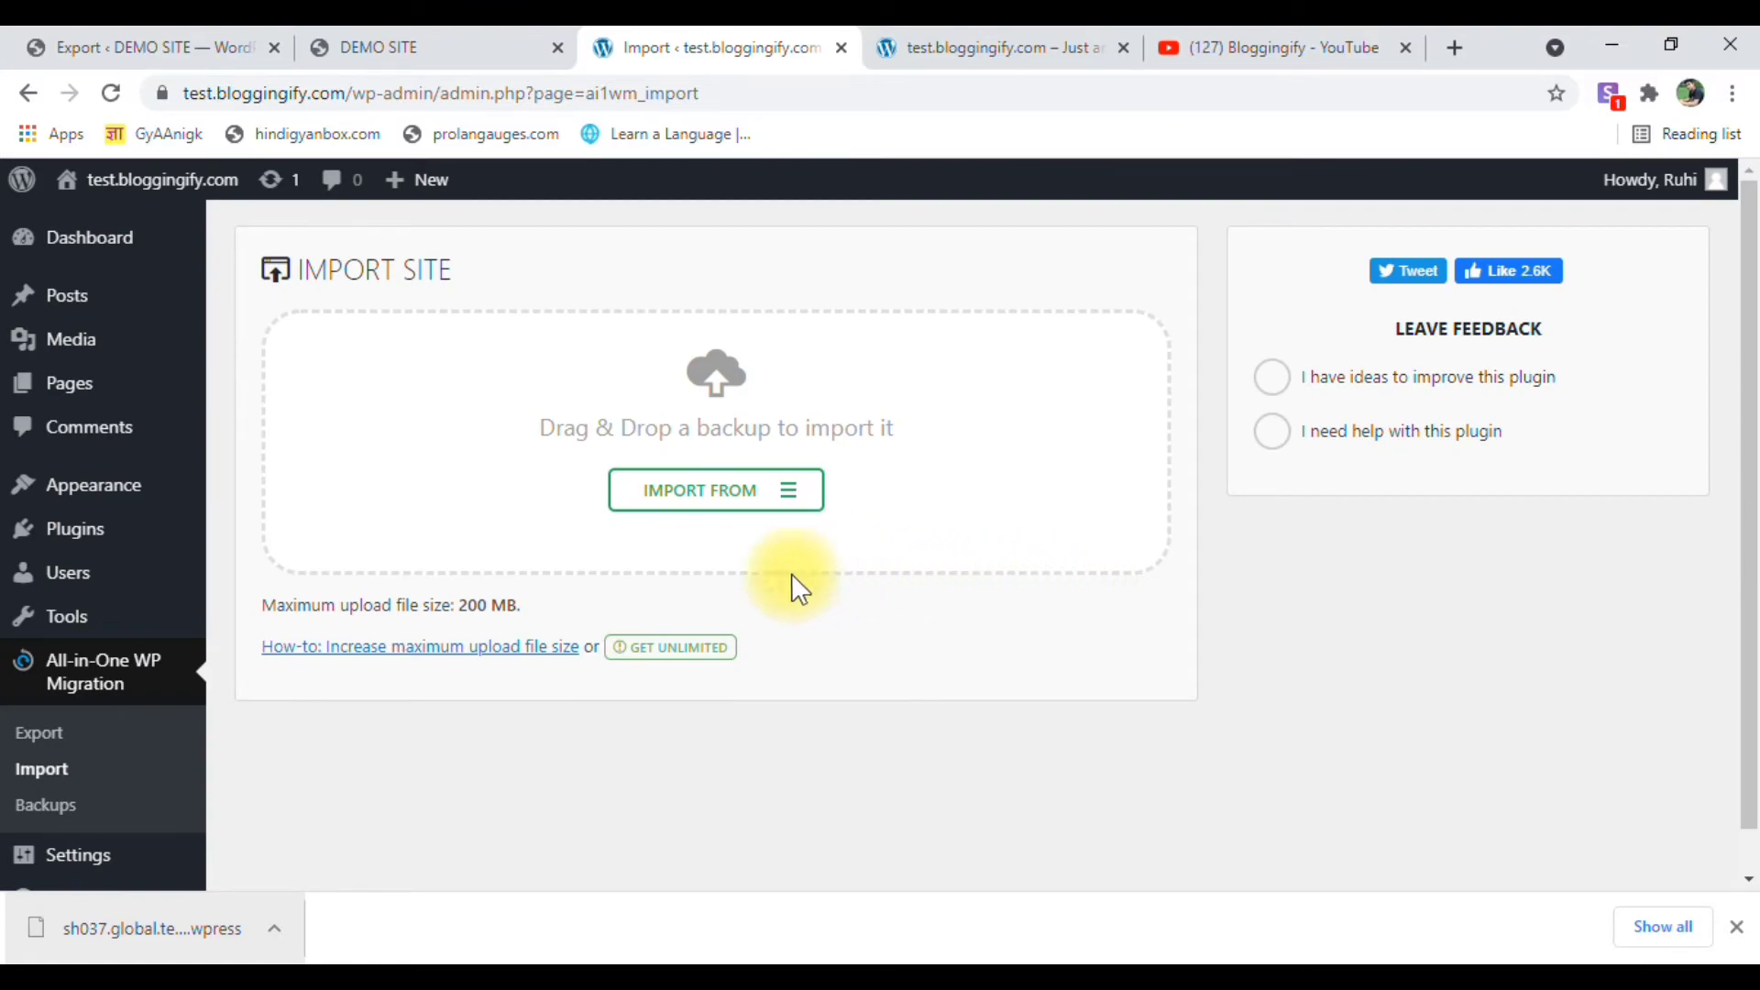
Reload the test.bloggingify.com admin, log in with the imported site's account, and update the password saved in the browser.
{"action": "left_click", "coordinate": [111, 94]}
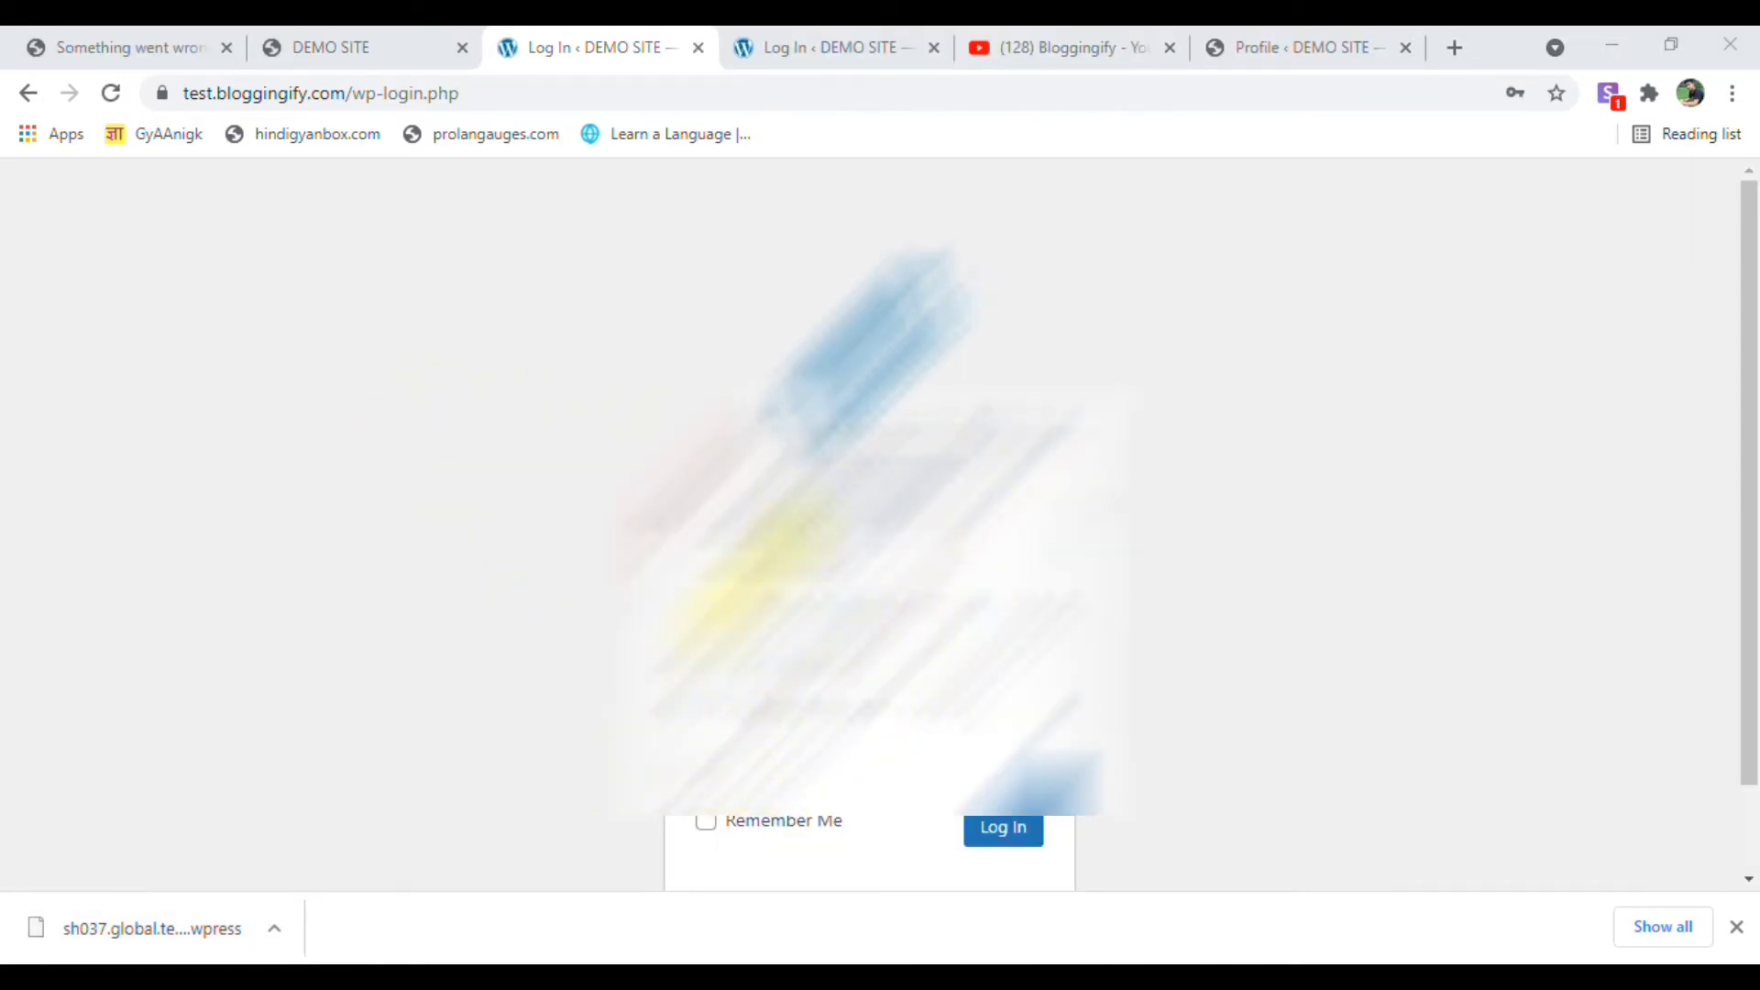
{"action": "left_click", "coordinate": [1000, 829]}
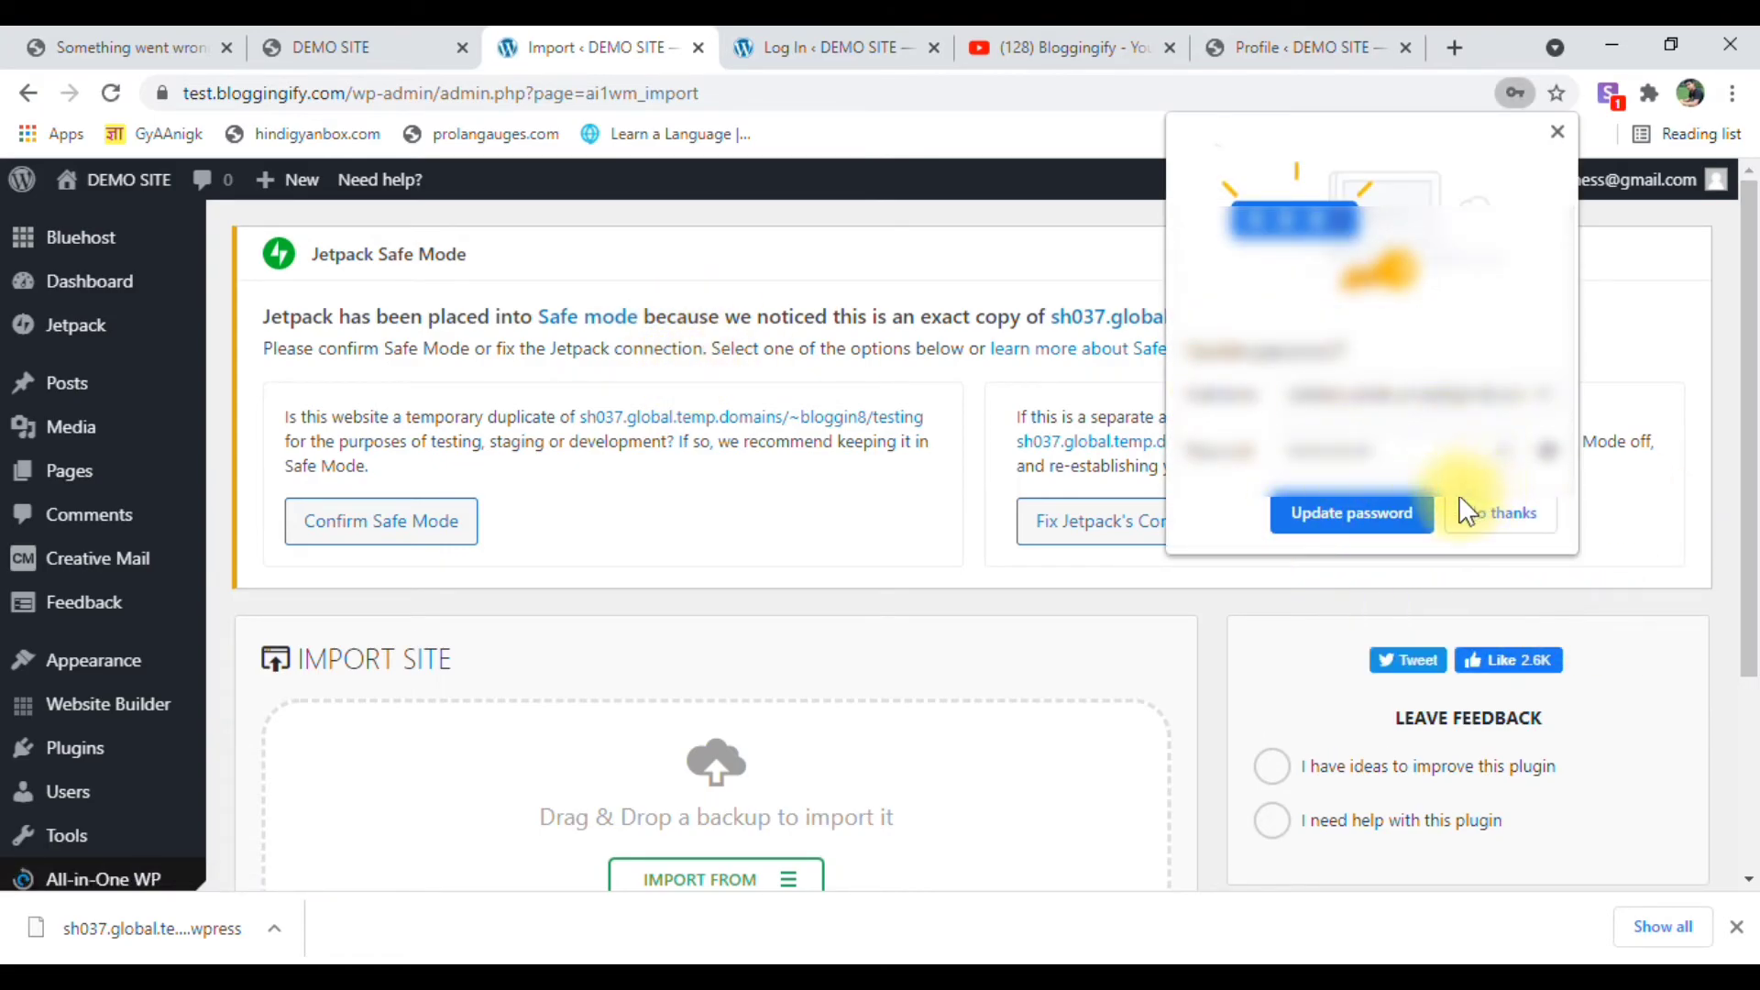
{"action": "left_click", "coordinate": [1385, 512]}
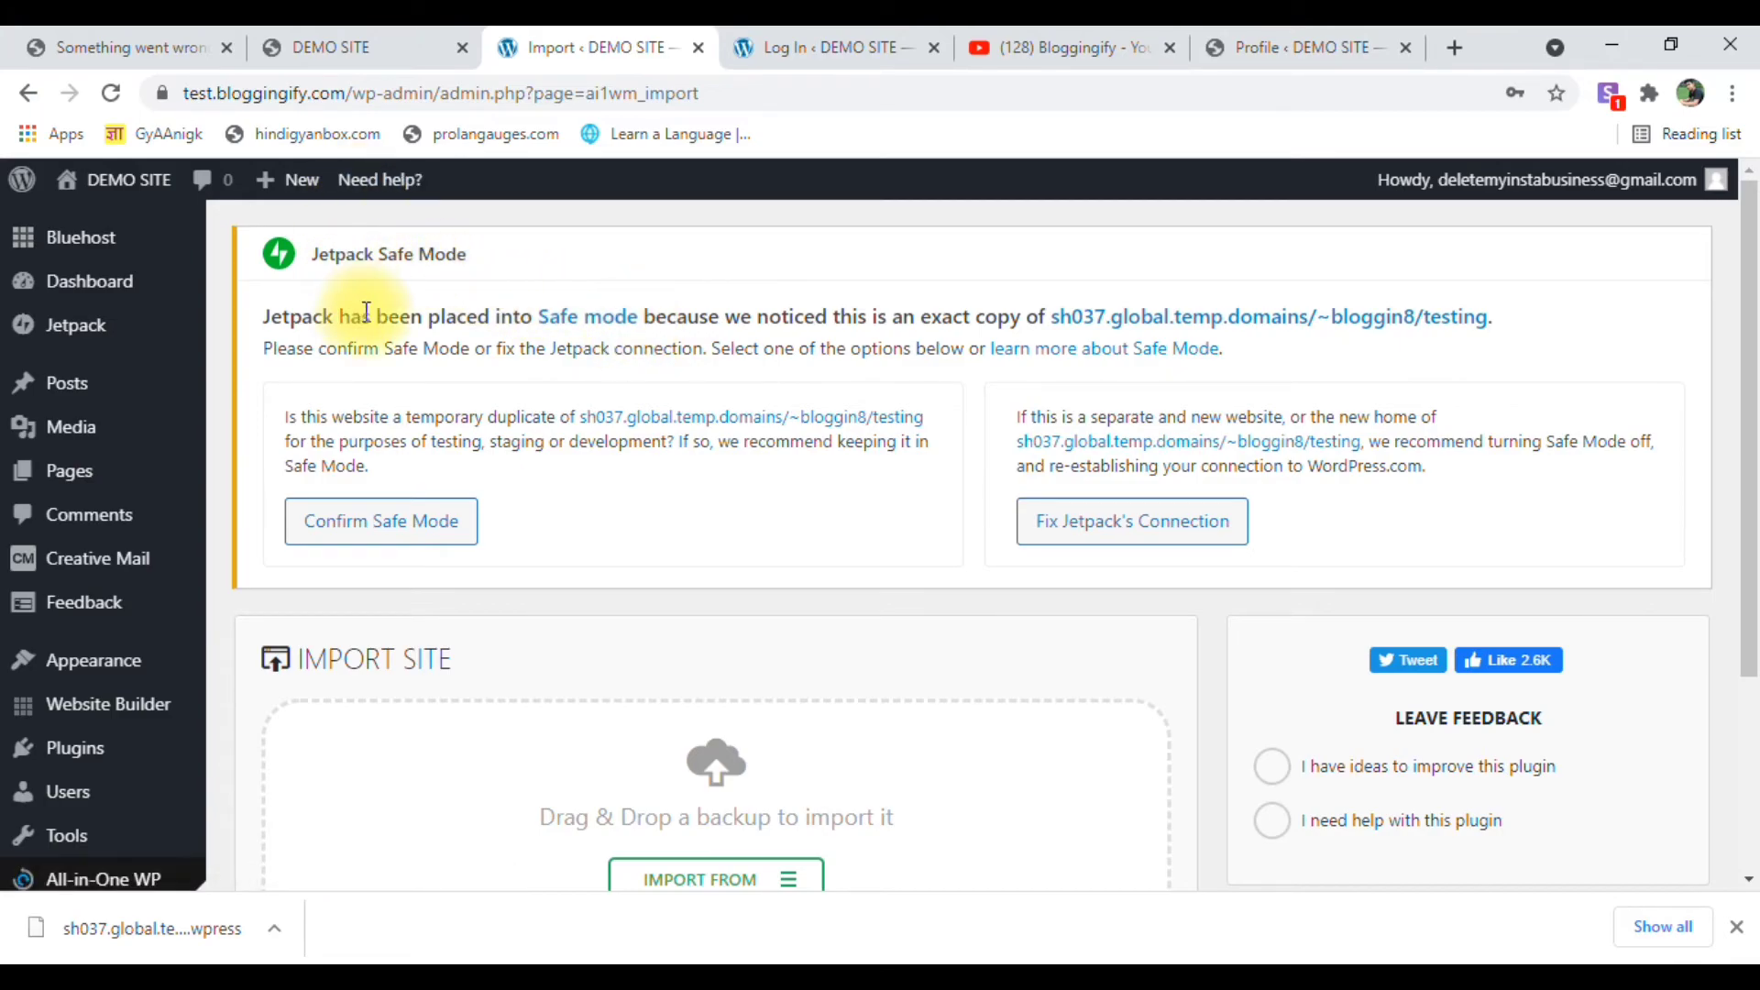
Open the migrated site's front page in a new tab and check its home page content and test.bloggingify.com address.
{"action": "right_click", "coordinate": [92, 223]}
{"action": "left_click", "coordinate": [146, 236]}
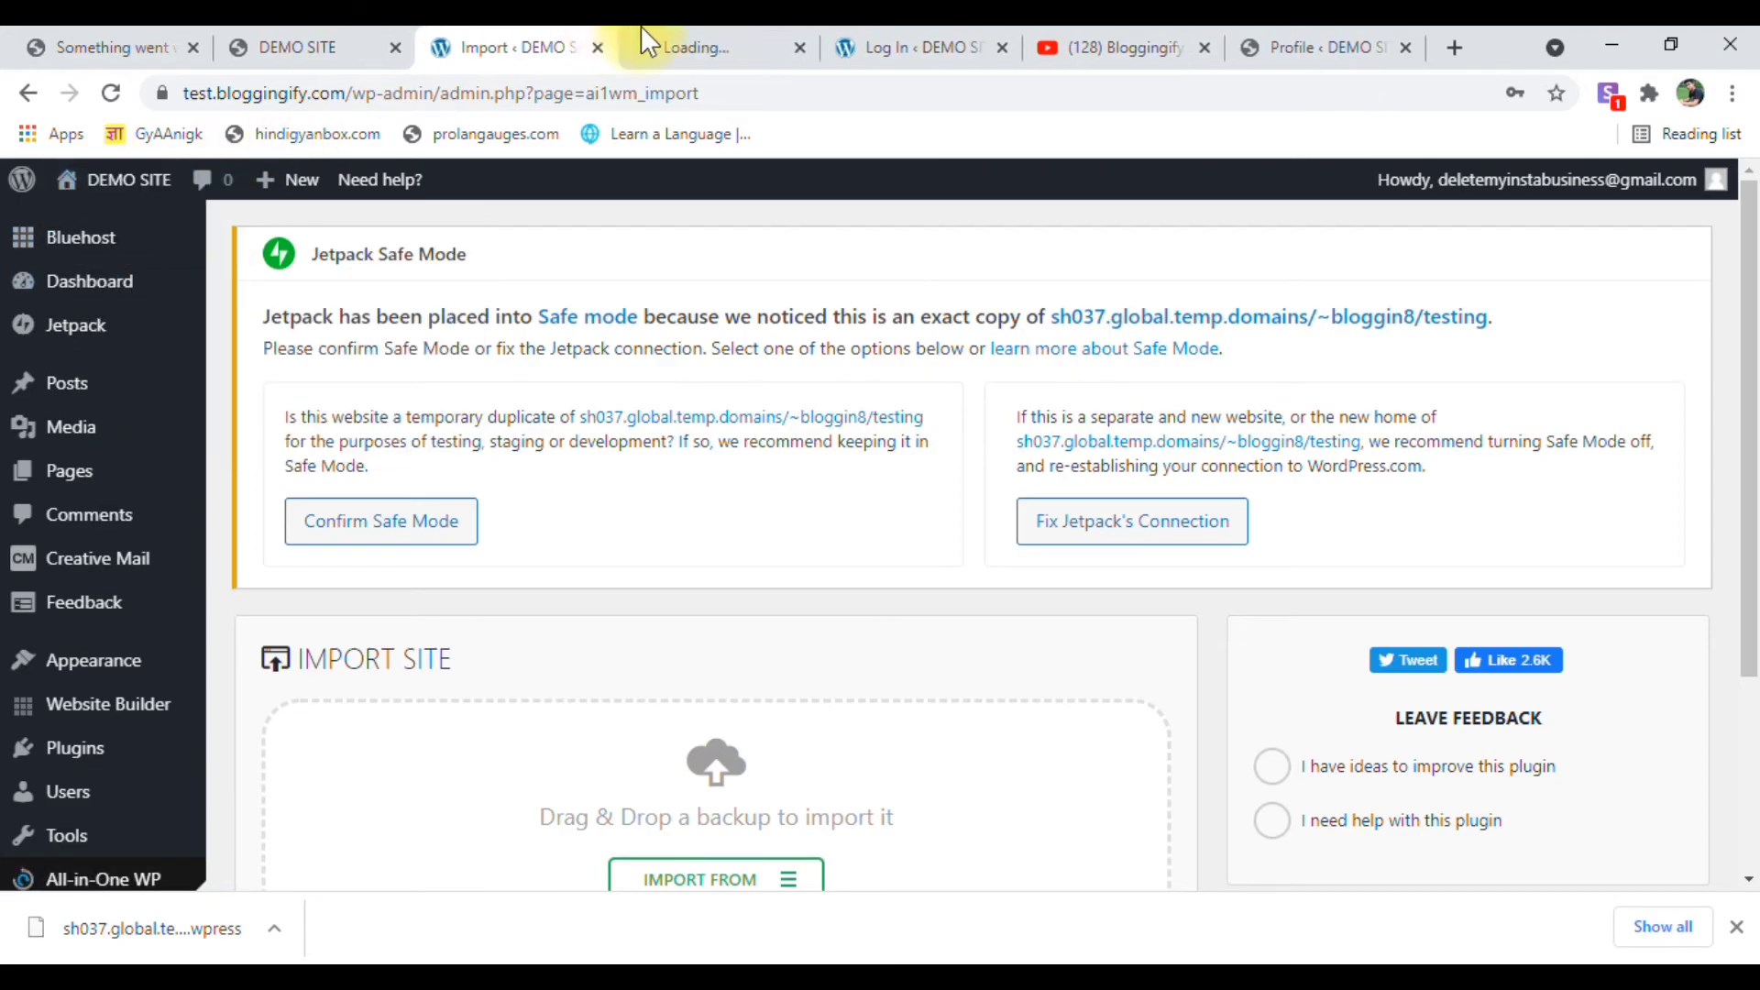
{"action": "left_click", "coordinate": [632, 48]}
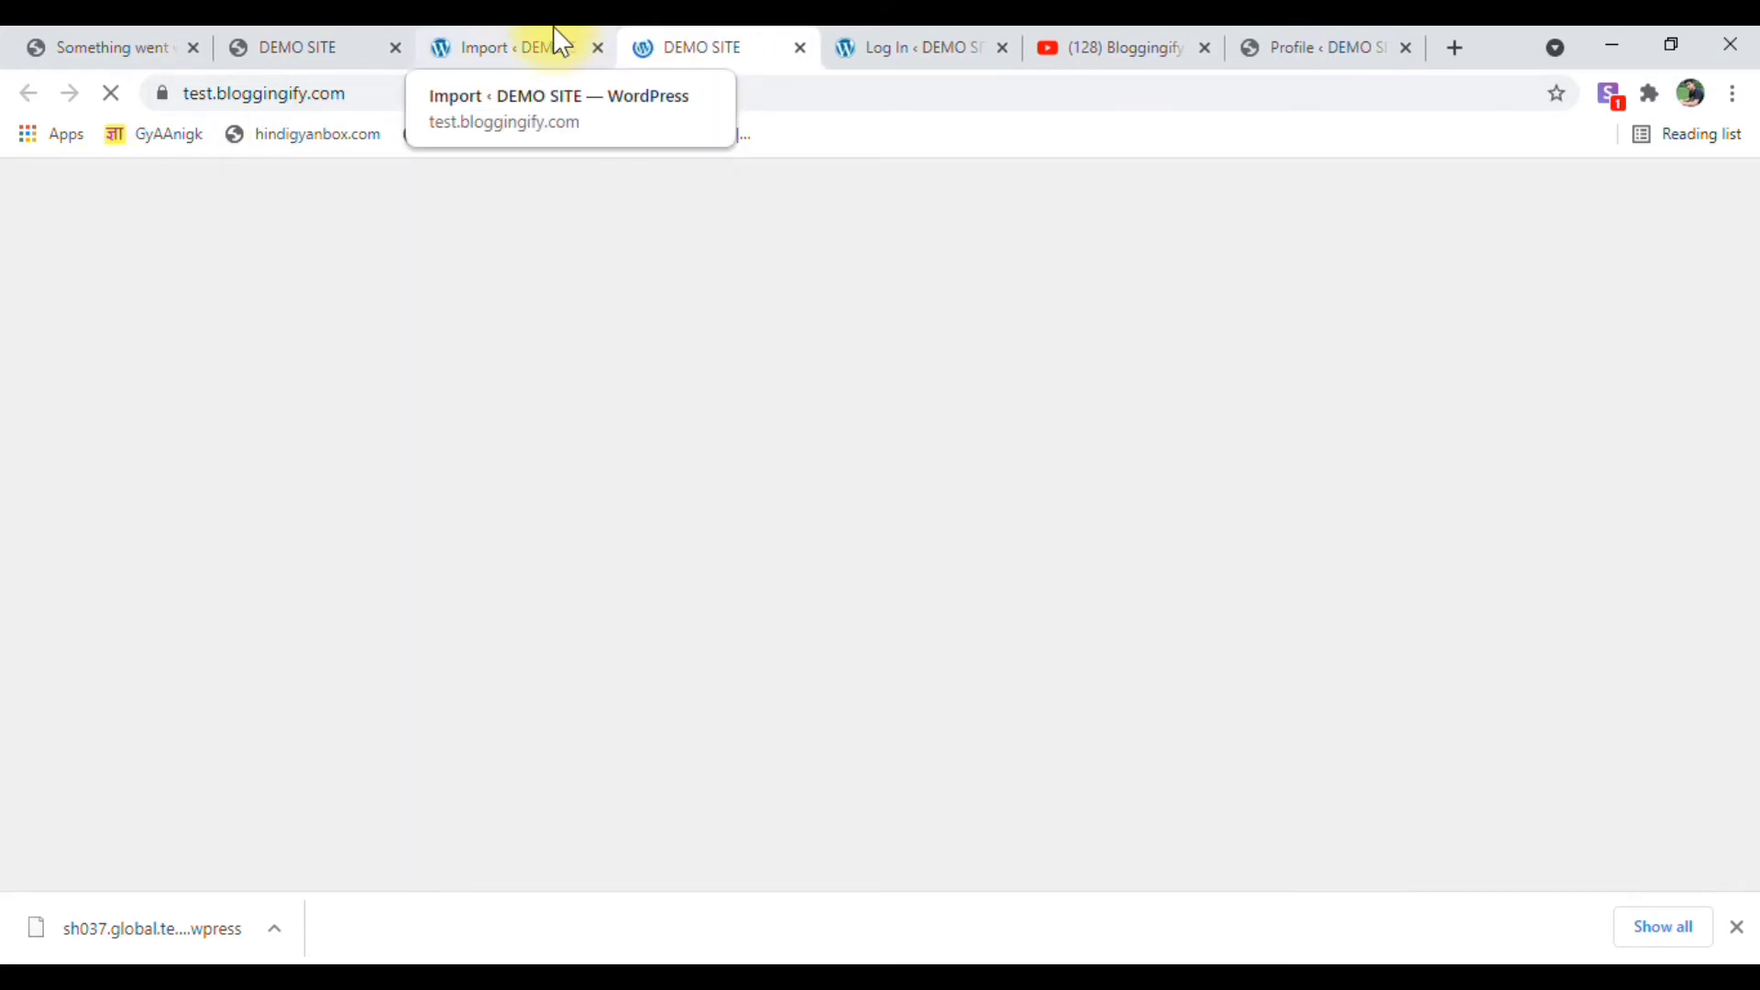
{"action": "left_click", "coordinate": [553, 27]}
{"action": "left_click", "coordinate": [691, 29]}
{"action": "scroll", "coordinate": [464, 702], "scroll_direction": "down", "scroll_amount": 5}
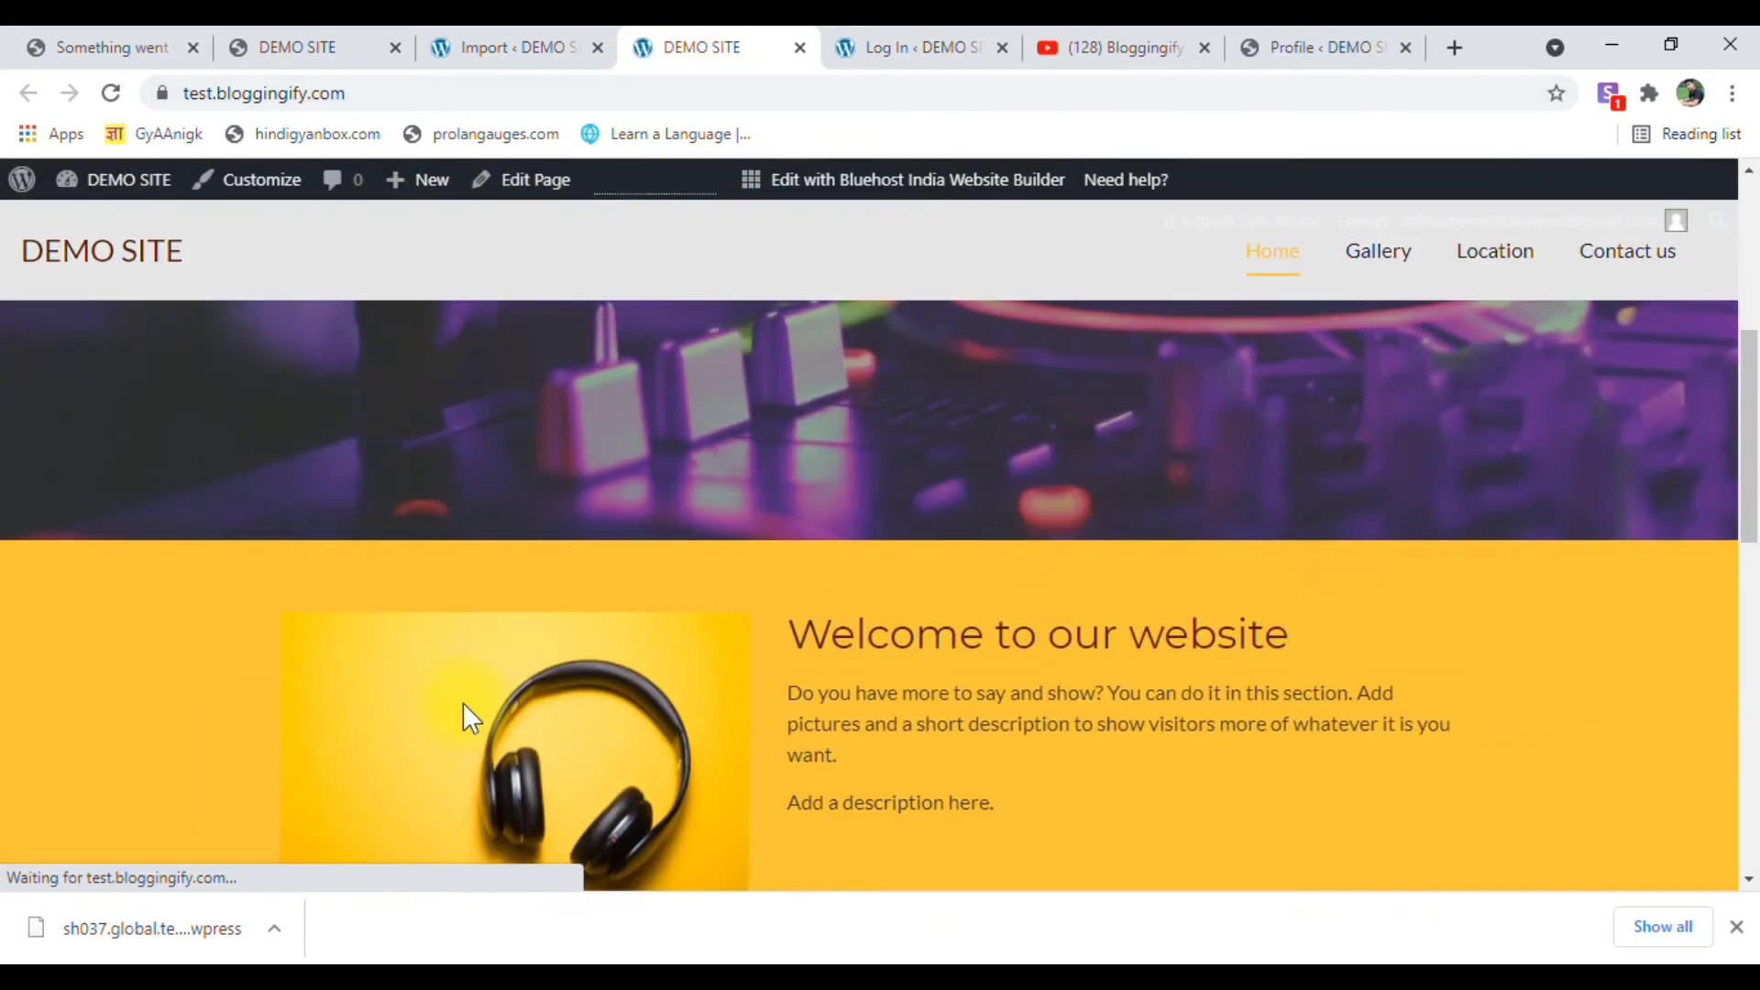
{"action": "scroll", "coordinate": [464, 703], "scroll_direction": "up", "scroll_amount": 4}
{"action": "left_click", "coordinate": [235, 92]}
{"action": "left_click", "coordinate": [293, 92]}
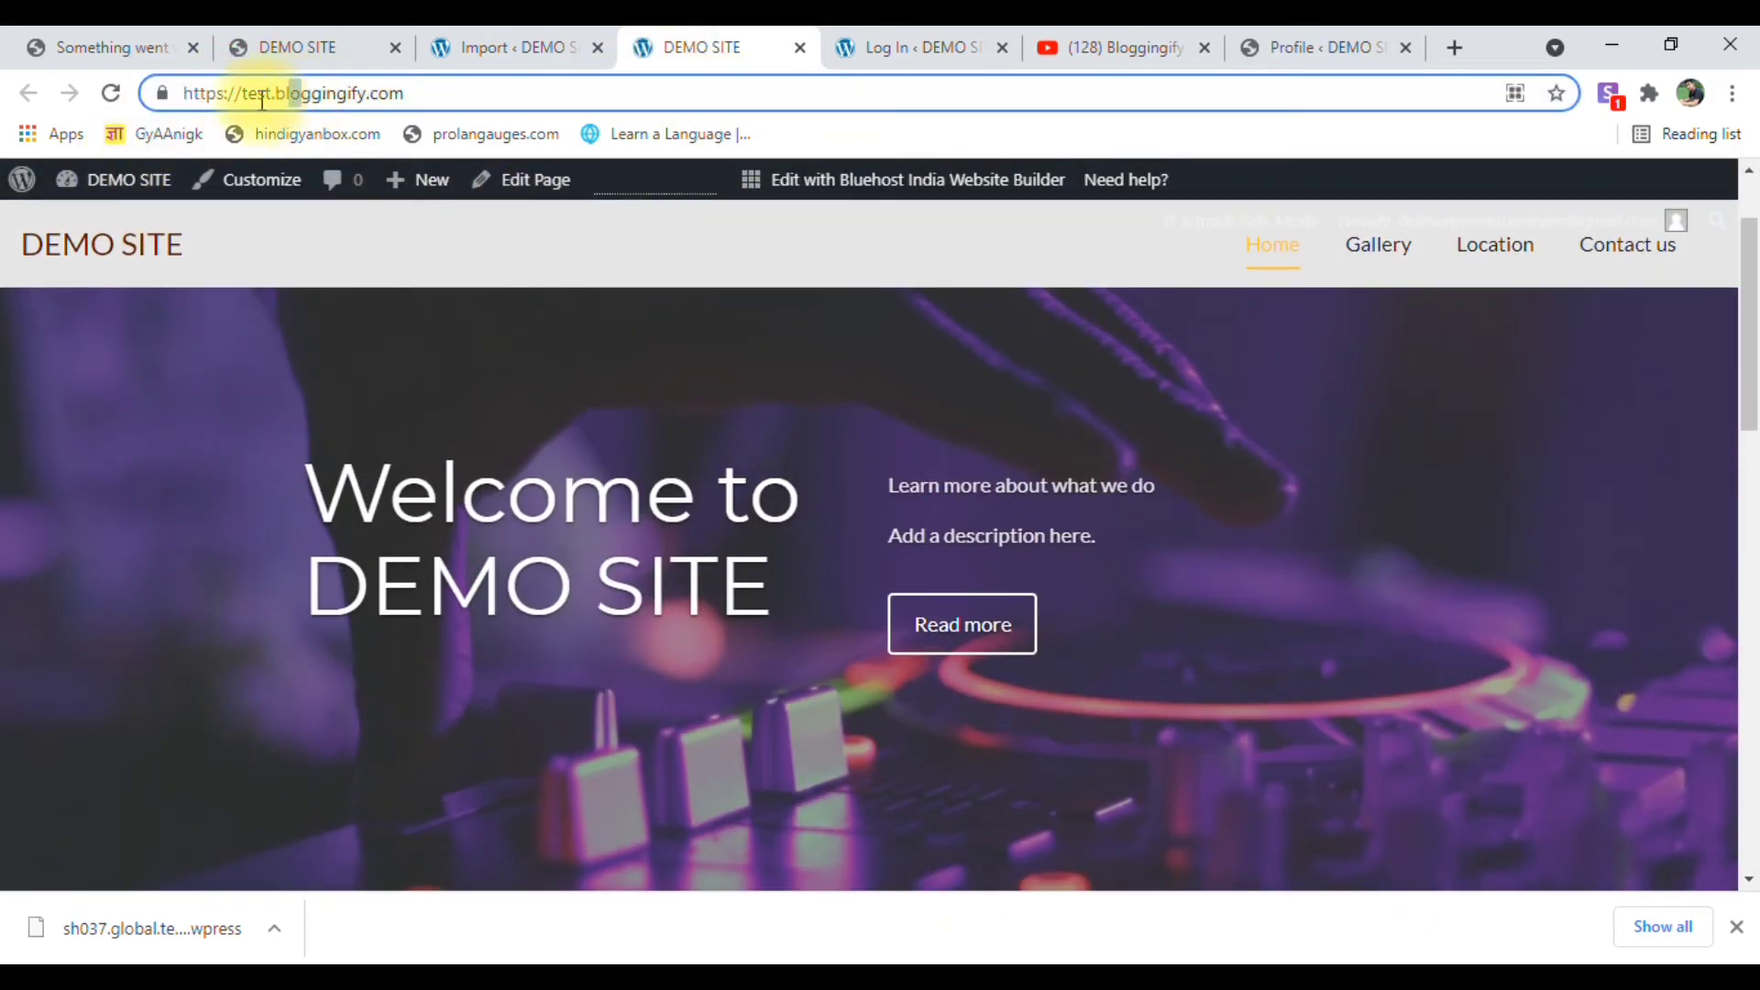
{"action": "scroll", "coordinate": [493, 424], "scroll_direction": "down", "scroll_amount": 12}
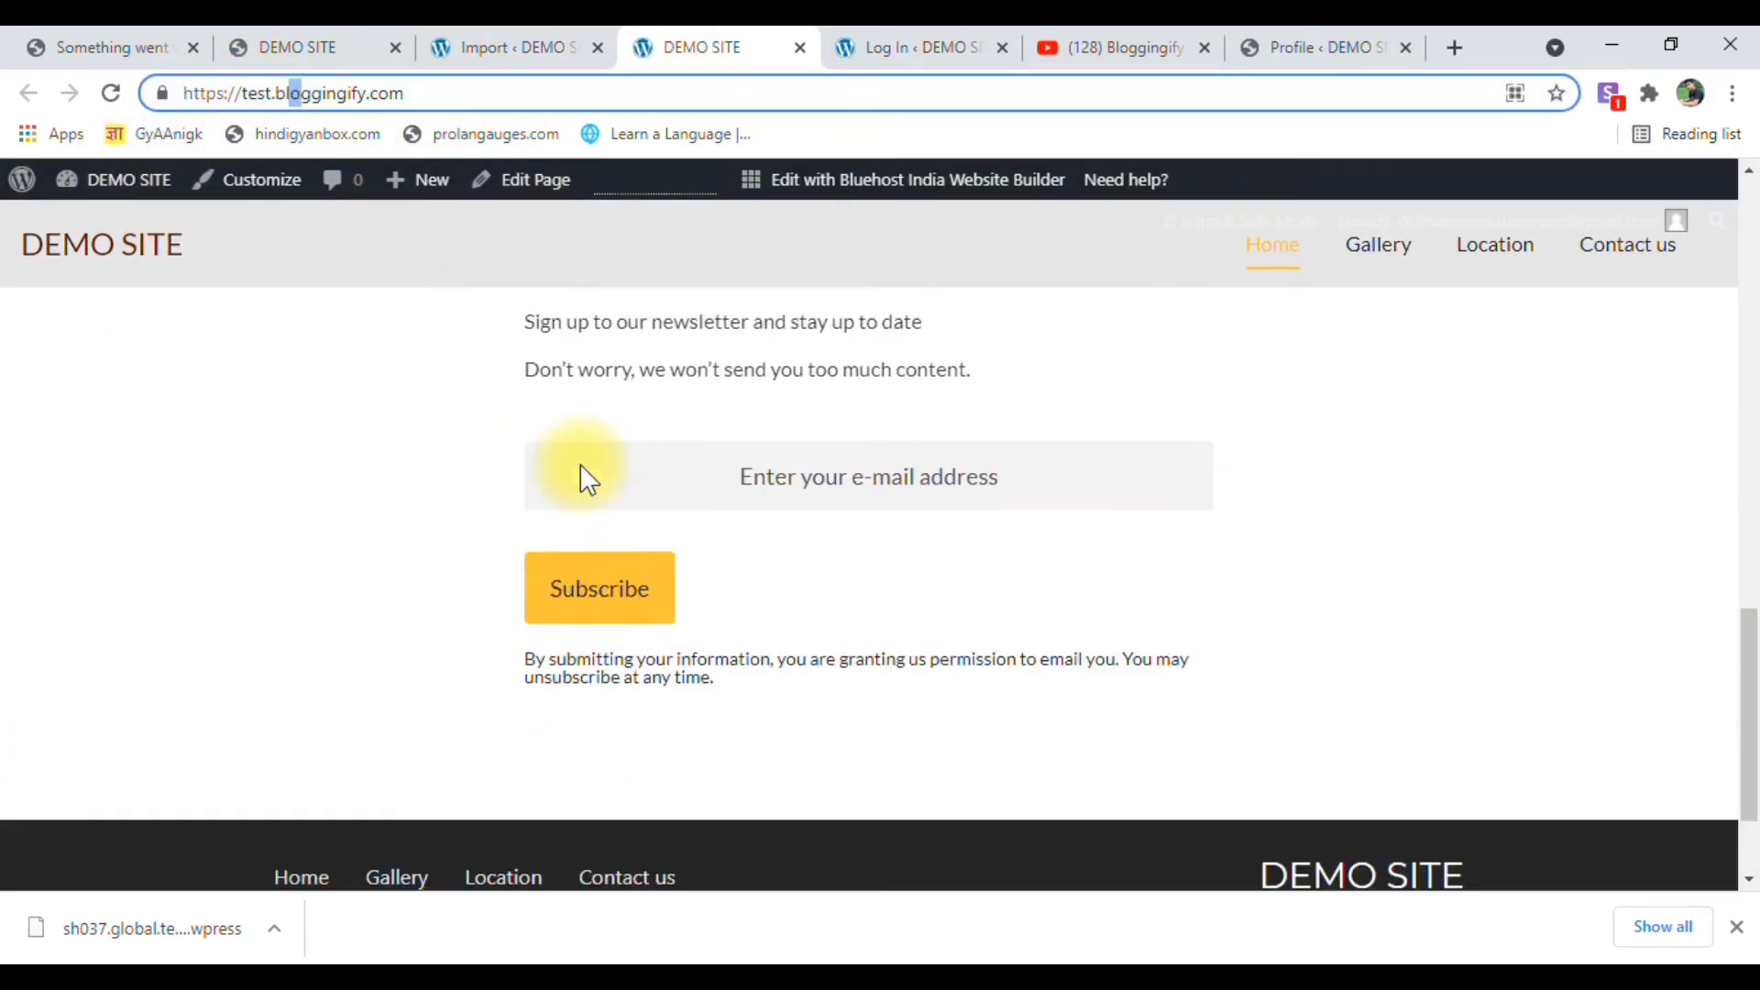
{"action": "scroll", "coordinate": [523, 477], "scroll_direction": "up", "scroll_amount": 3}
{"action": "scroll", "coordinate": [587, 482], "scroll_direction": "up", "scroll_amount": 9}
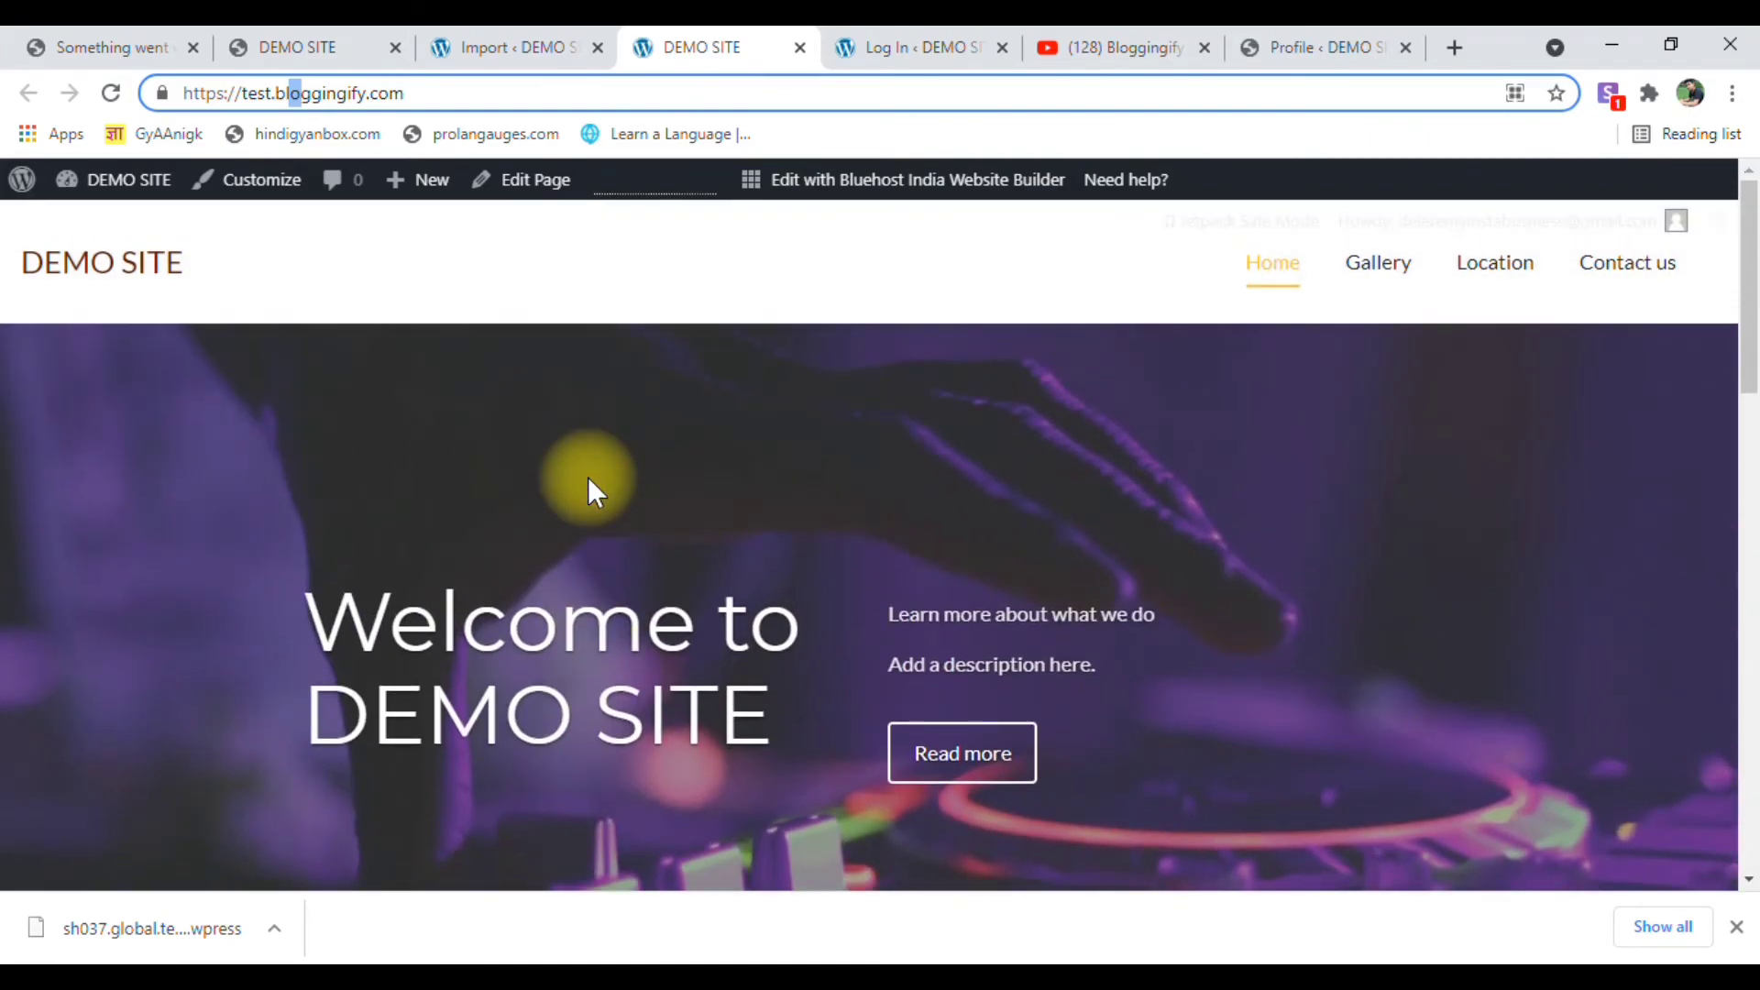
Check the Gallery, Location and Contact us pages of the migrated site.
{"action": "left_click", "coordinate": [1389, 272]}
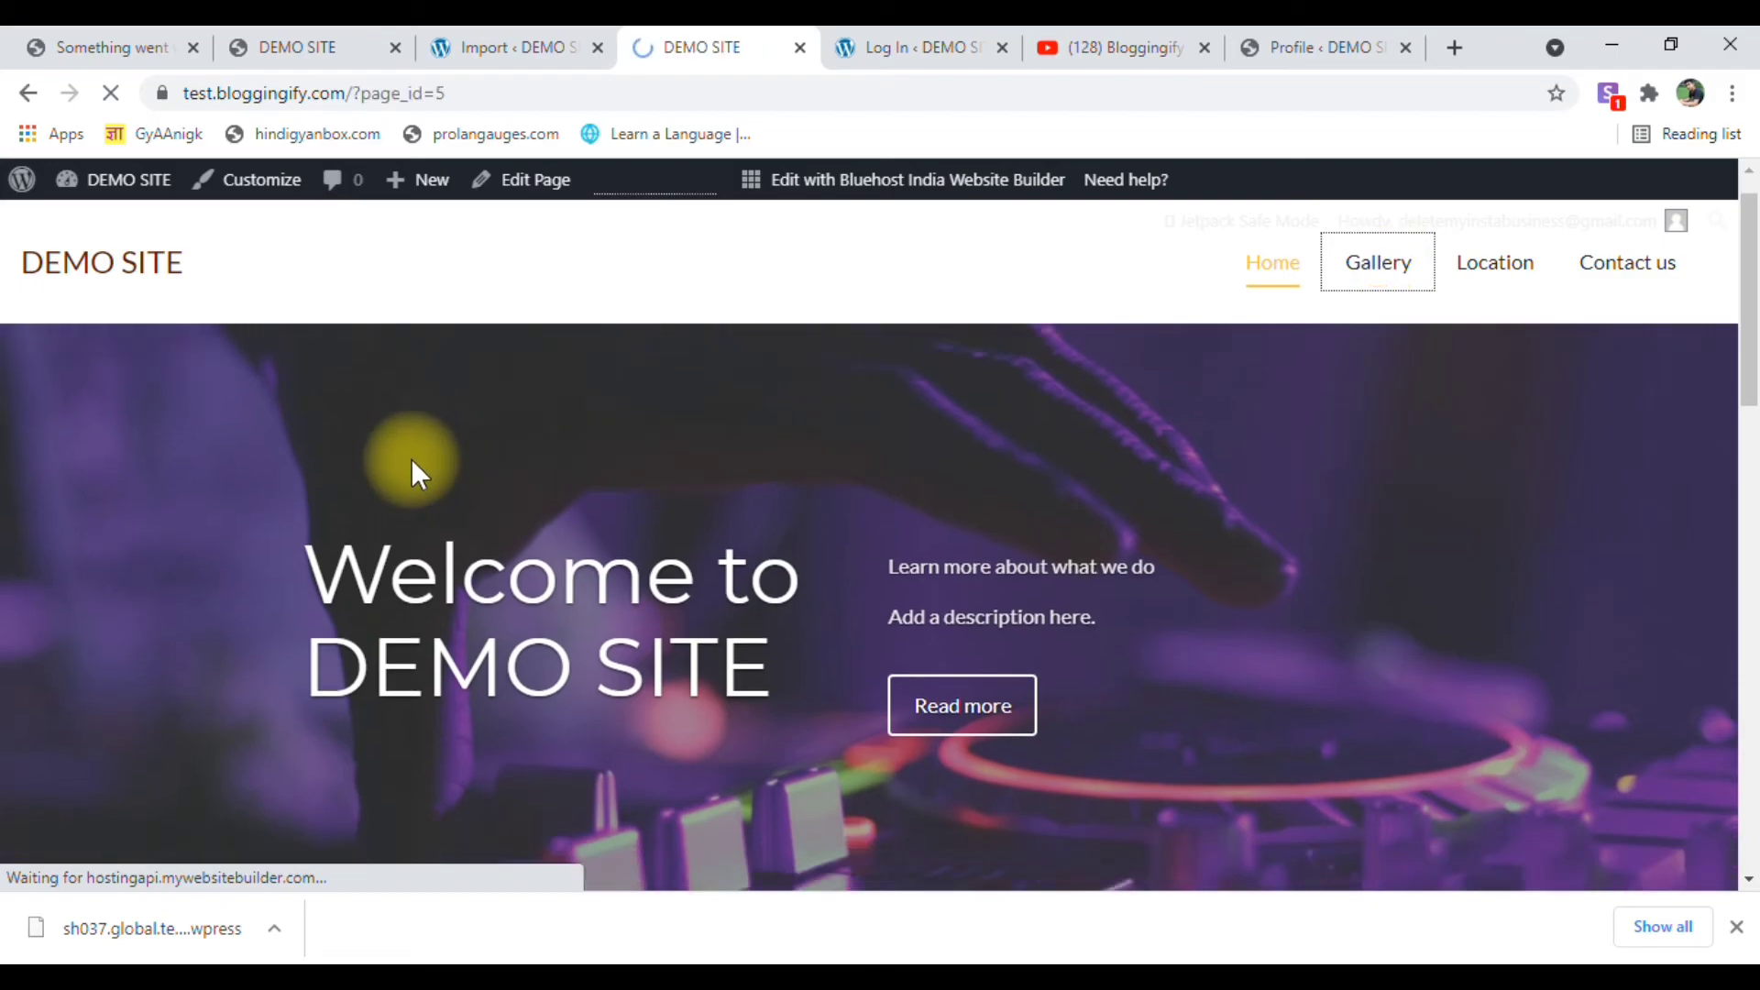
{"action": "scroll", "coordinate": [715, 578], "scroll_direction": "down", "scroll_amount": 9}
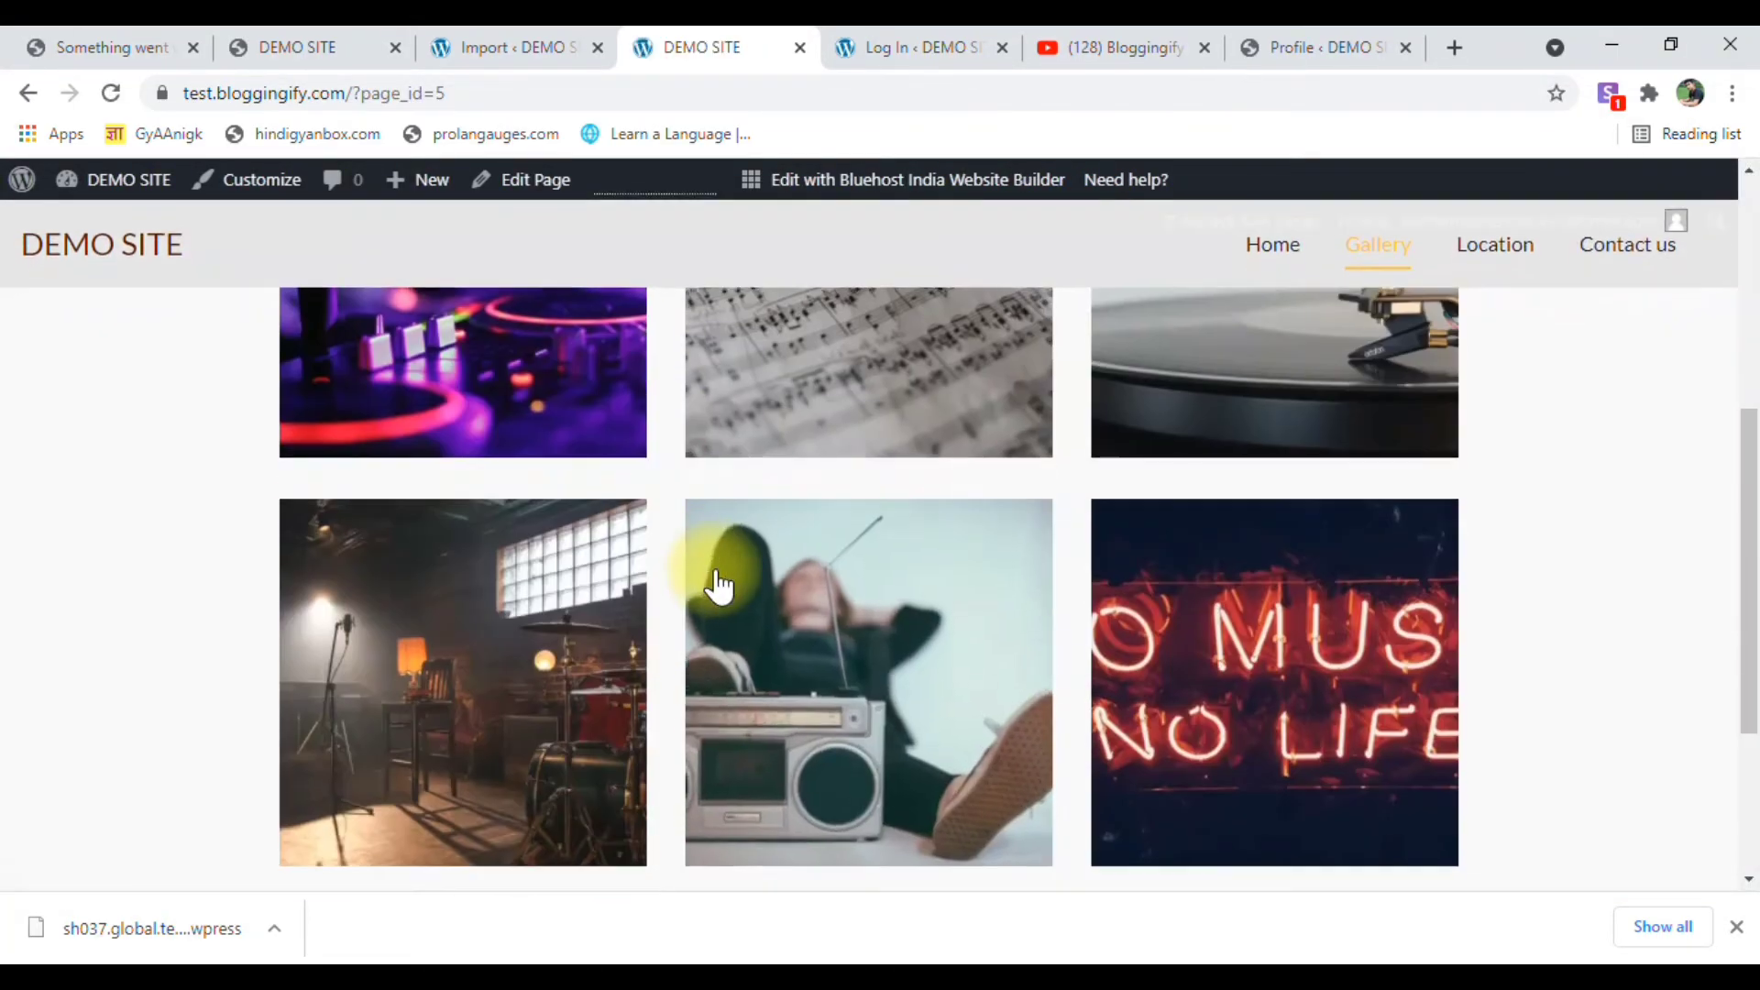
{"action": "scroll", "coordinate": [707, 582], "scroll_direction": "up", "scroll_amount": 3}
{"action": "mouse_move", "coordinate": [1651, 224]}
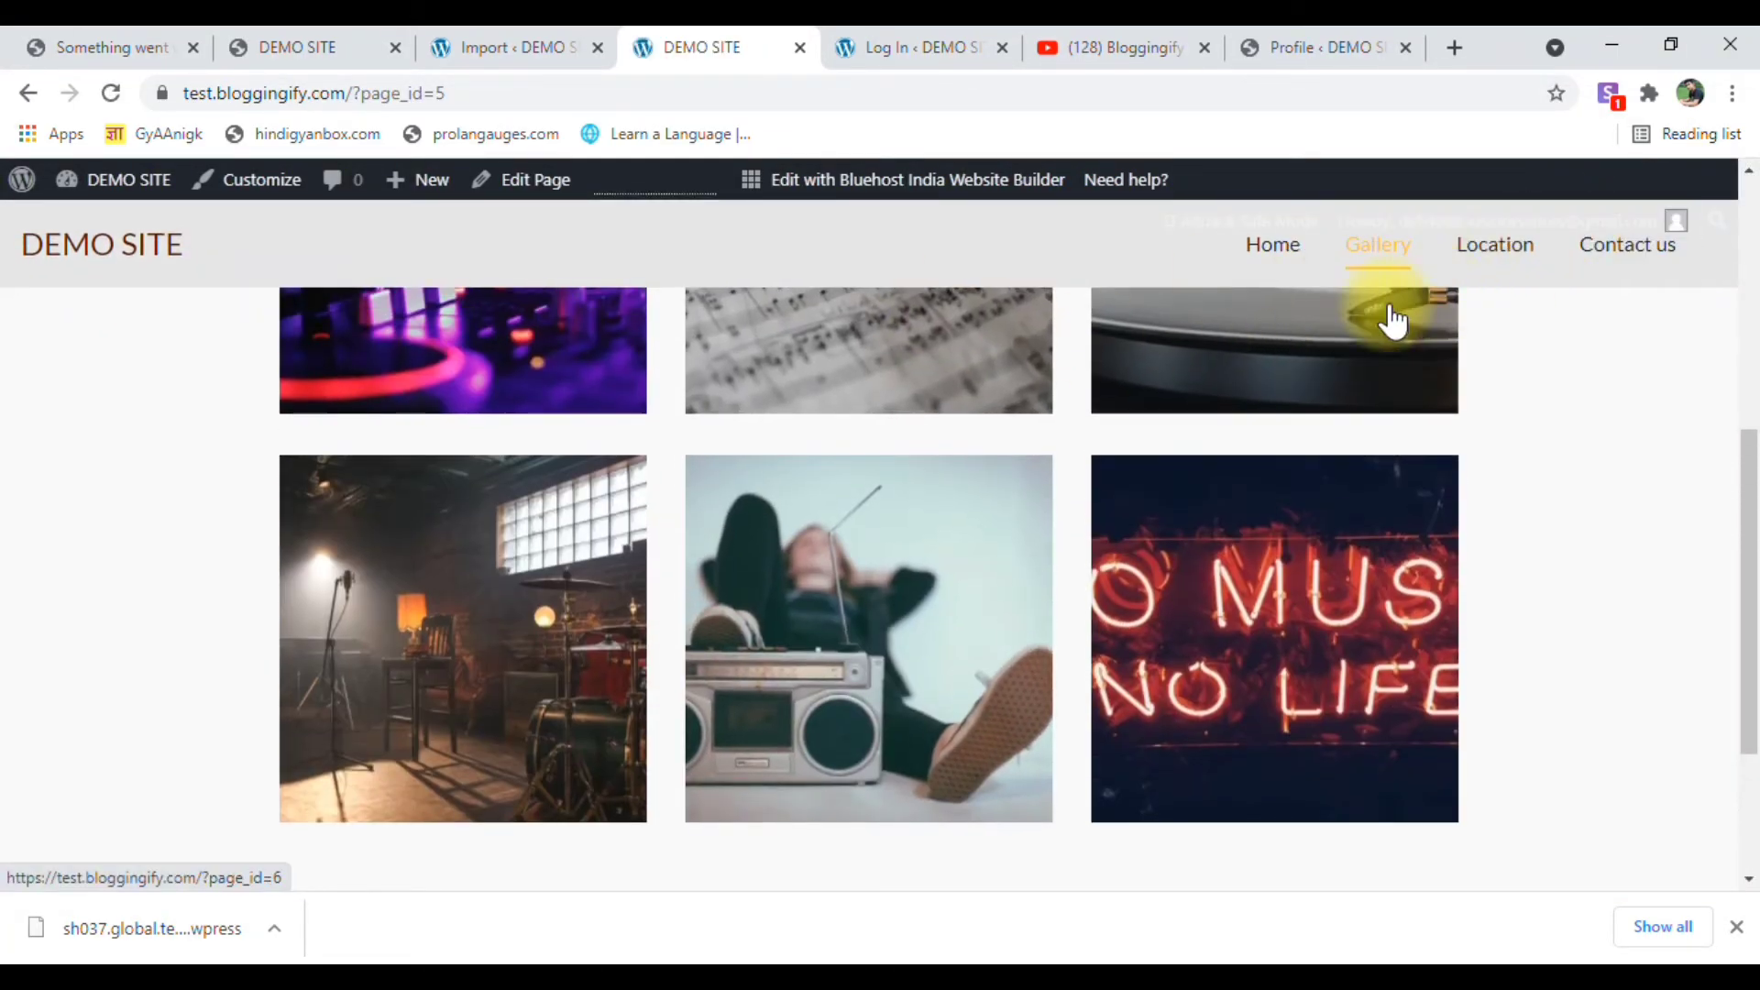
{"action": "left_click", "coordinate": [1490, 263]}
{"action": "scroll", "coordinate": [431, 562], "scroll_direction": "down", "scroll_amount": 1}
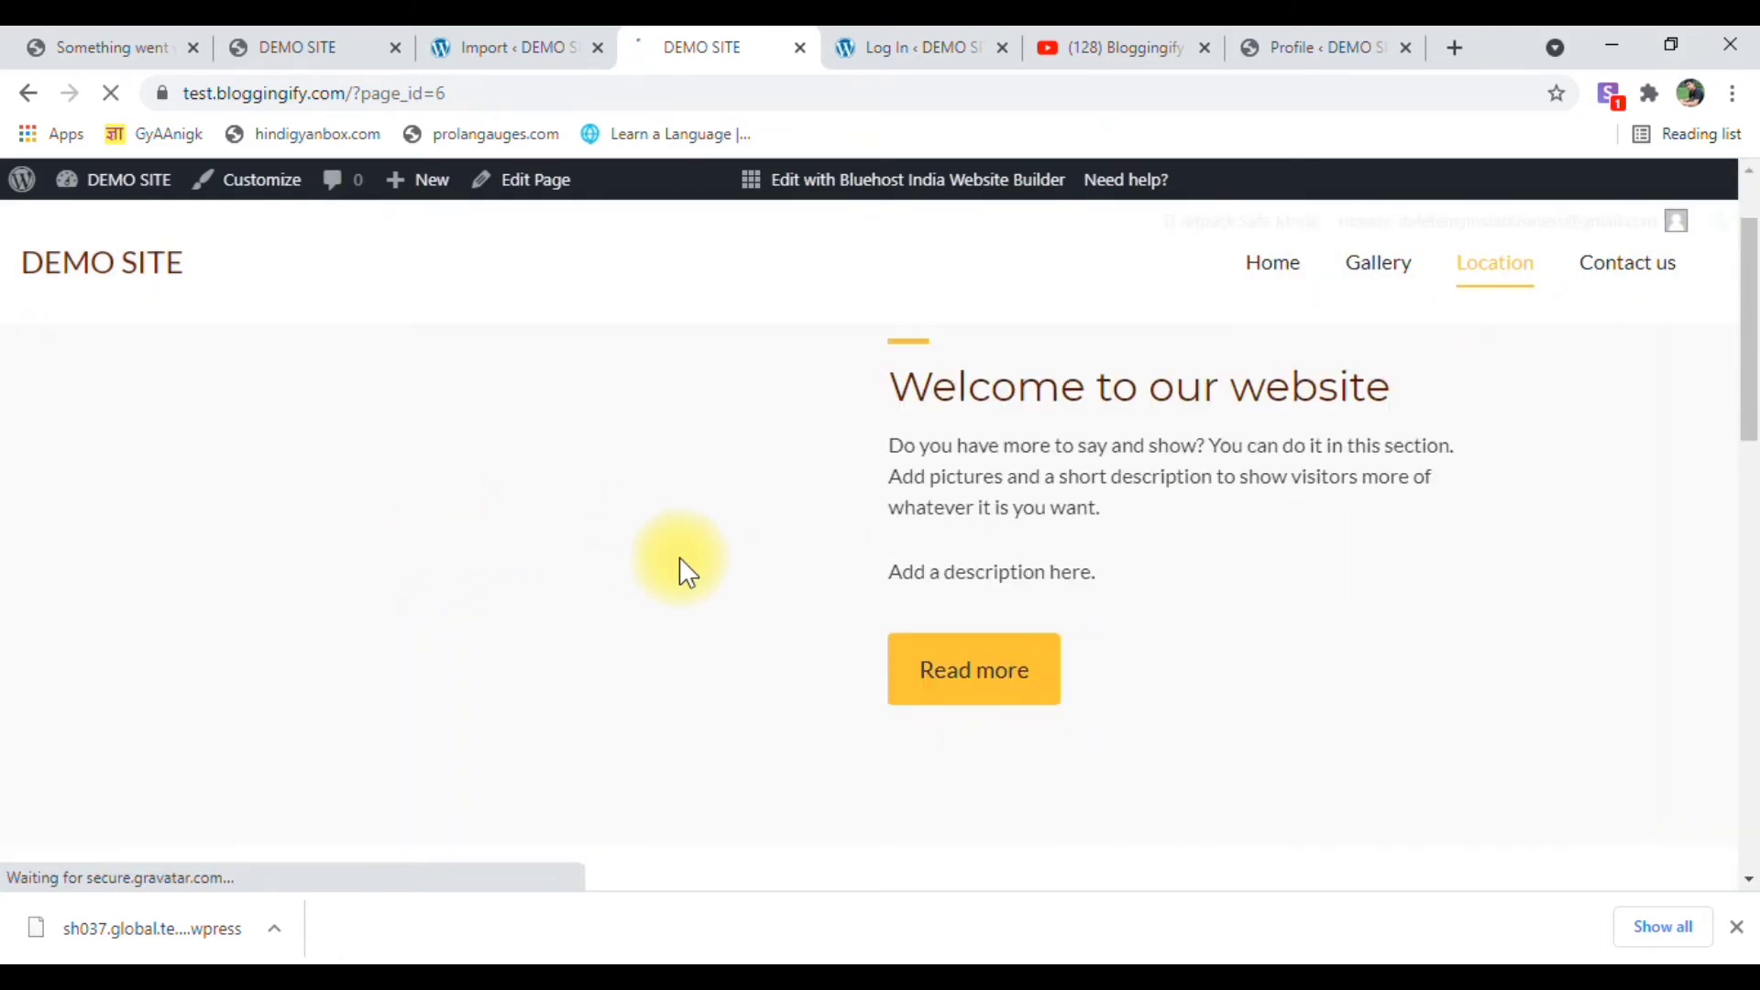
{"action": "scroll", "coordinate": [734, 573], "scroll_direction": "down", "scroll_amount": 1}
{"action": "left_click", "coordinate": [1597, 260]}
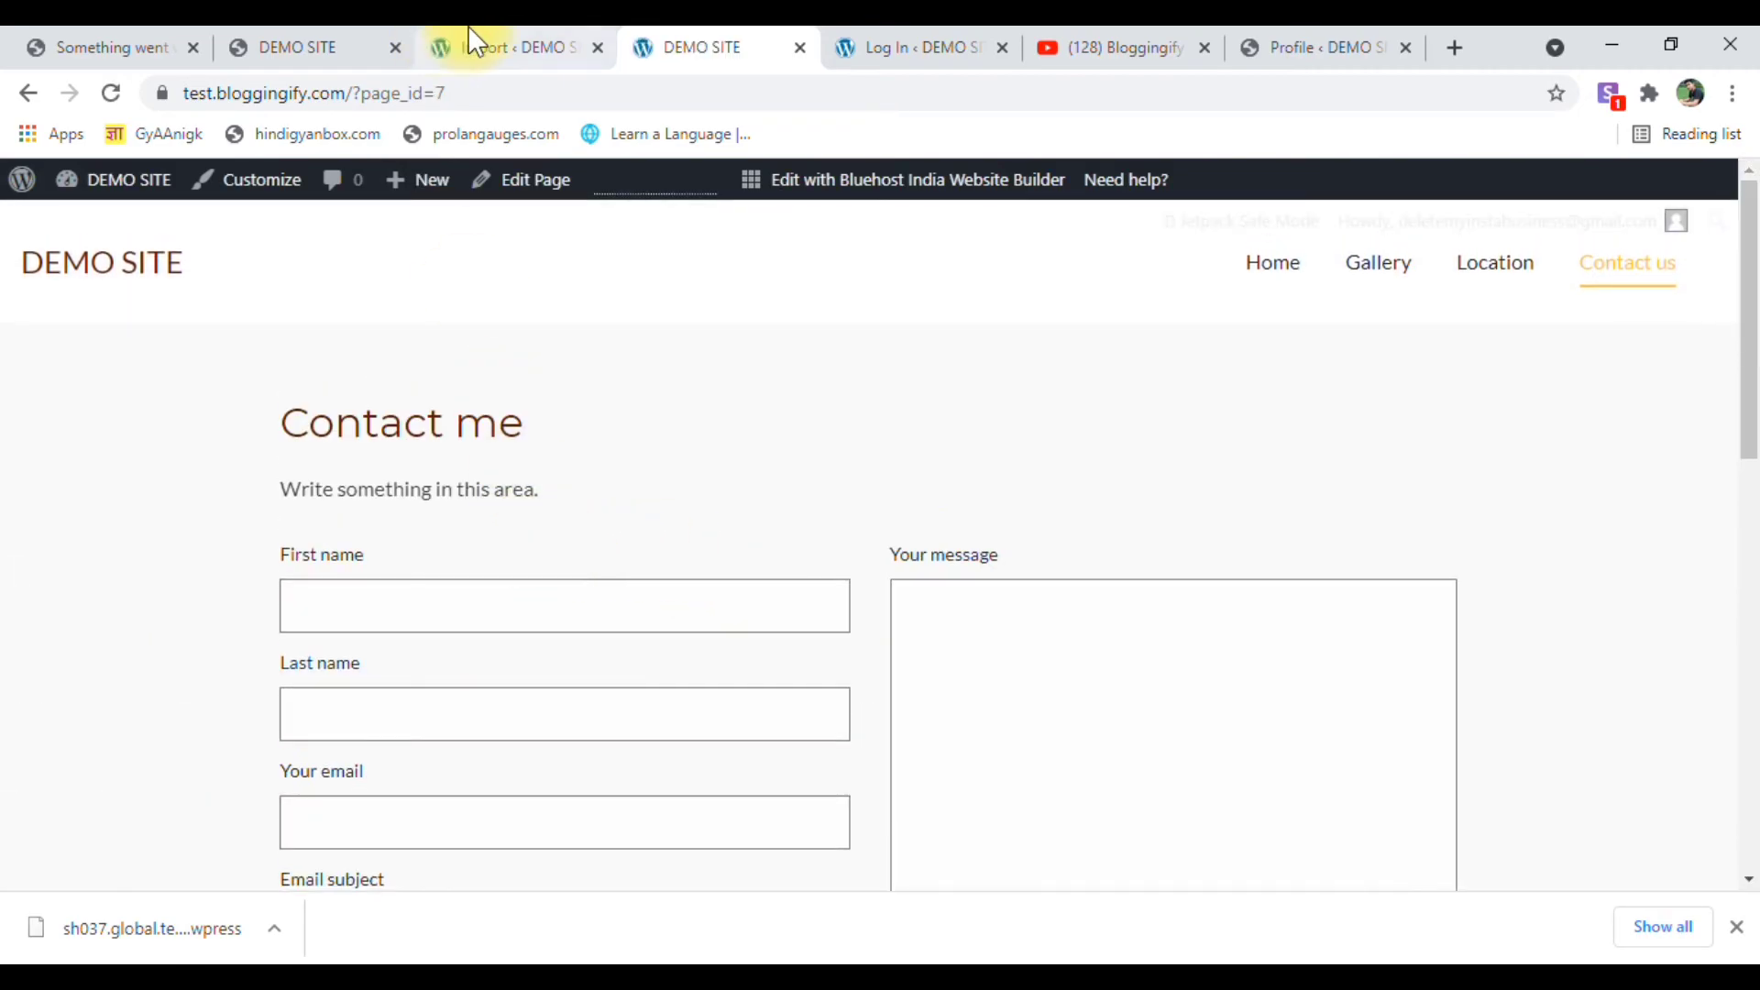
Confirm Jetpack Safe Mode on the migrated site's dashboard and open its list of installed plugins.
{"action": "left_click", "coordinate": [469, 37]}
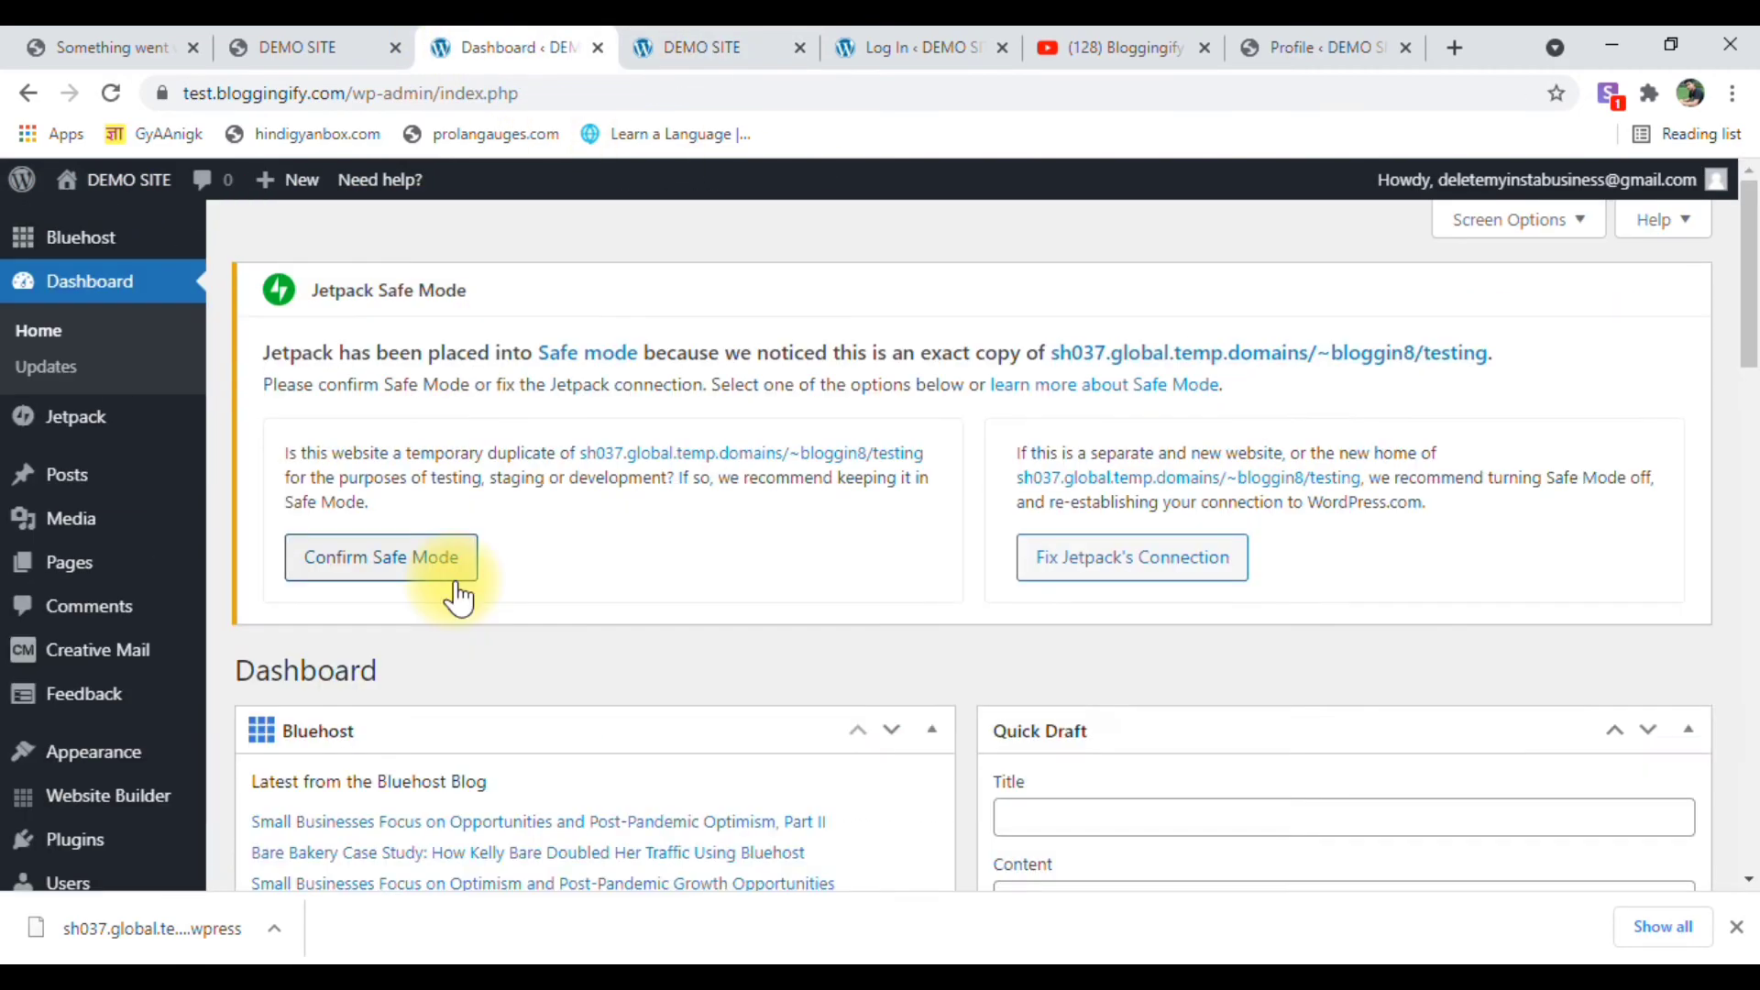
{"action": "left_click", "coordinate": [456, 559]}
{"action": "scroll", "coordinate": [440, 592], "scroll_direction": "down", "scroll_amount": 3}
{"action": "mouse_move", "coordinate": [75, 612]}
{"action": "left_click", "coordinate": [244, 616]}
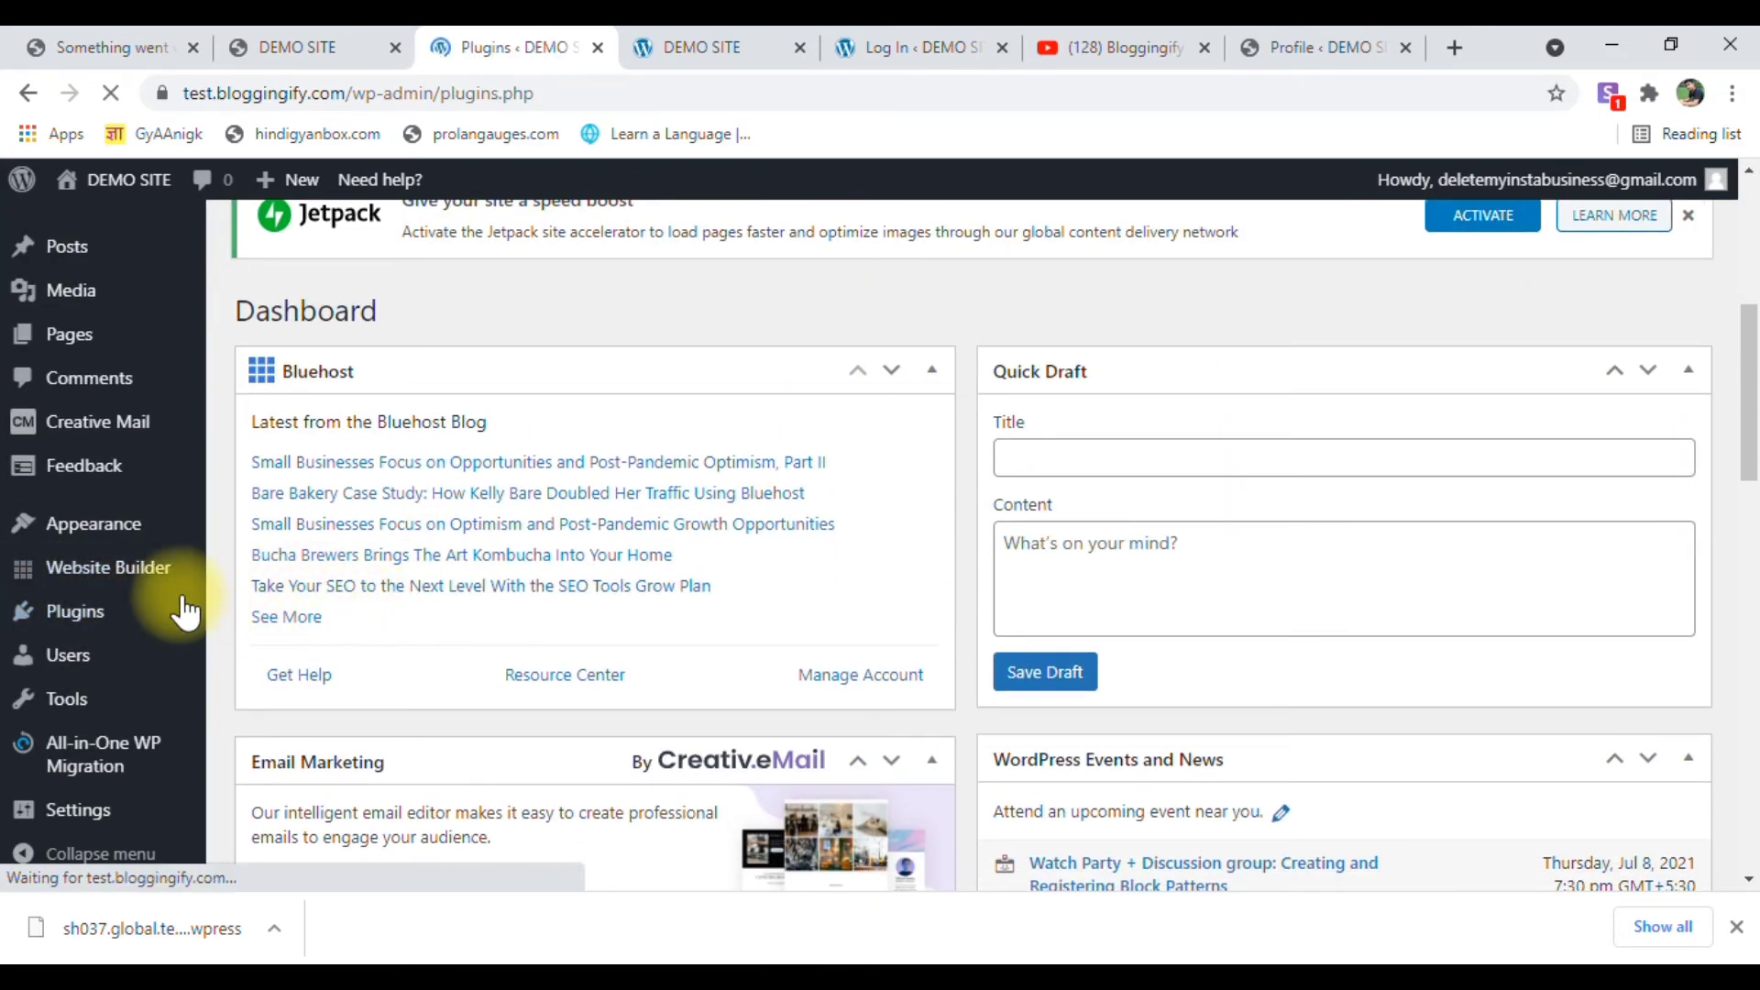
Review the migrated site's installed plugins list from Akismet Anti-Spam to Jetpack, checking which plugins are active or inactive.
{"action": "scroll", "coordinate": [503, 617], "scroll_direction": "down", "scroll_amount": 10}
{"action": "scroll", "coordinate": [495, 612], "scroll_direction": "down", "scroll_amount": 2}
{"action": "scroll", "coordinate": [404, 573], "scroll_direction": "up", "scroll_amount": 5}
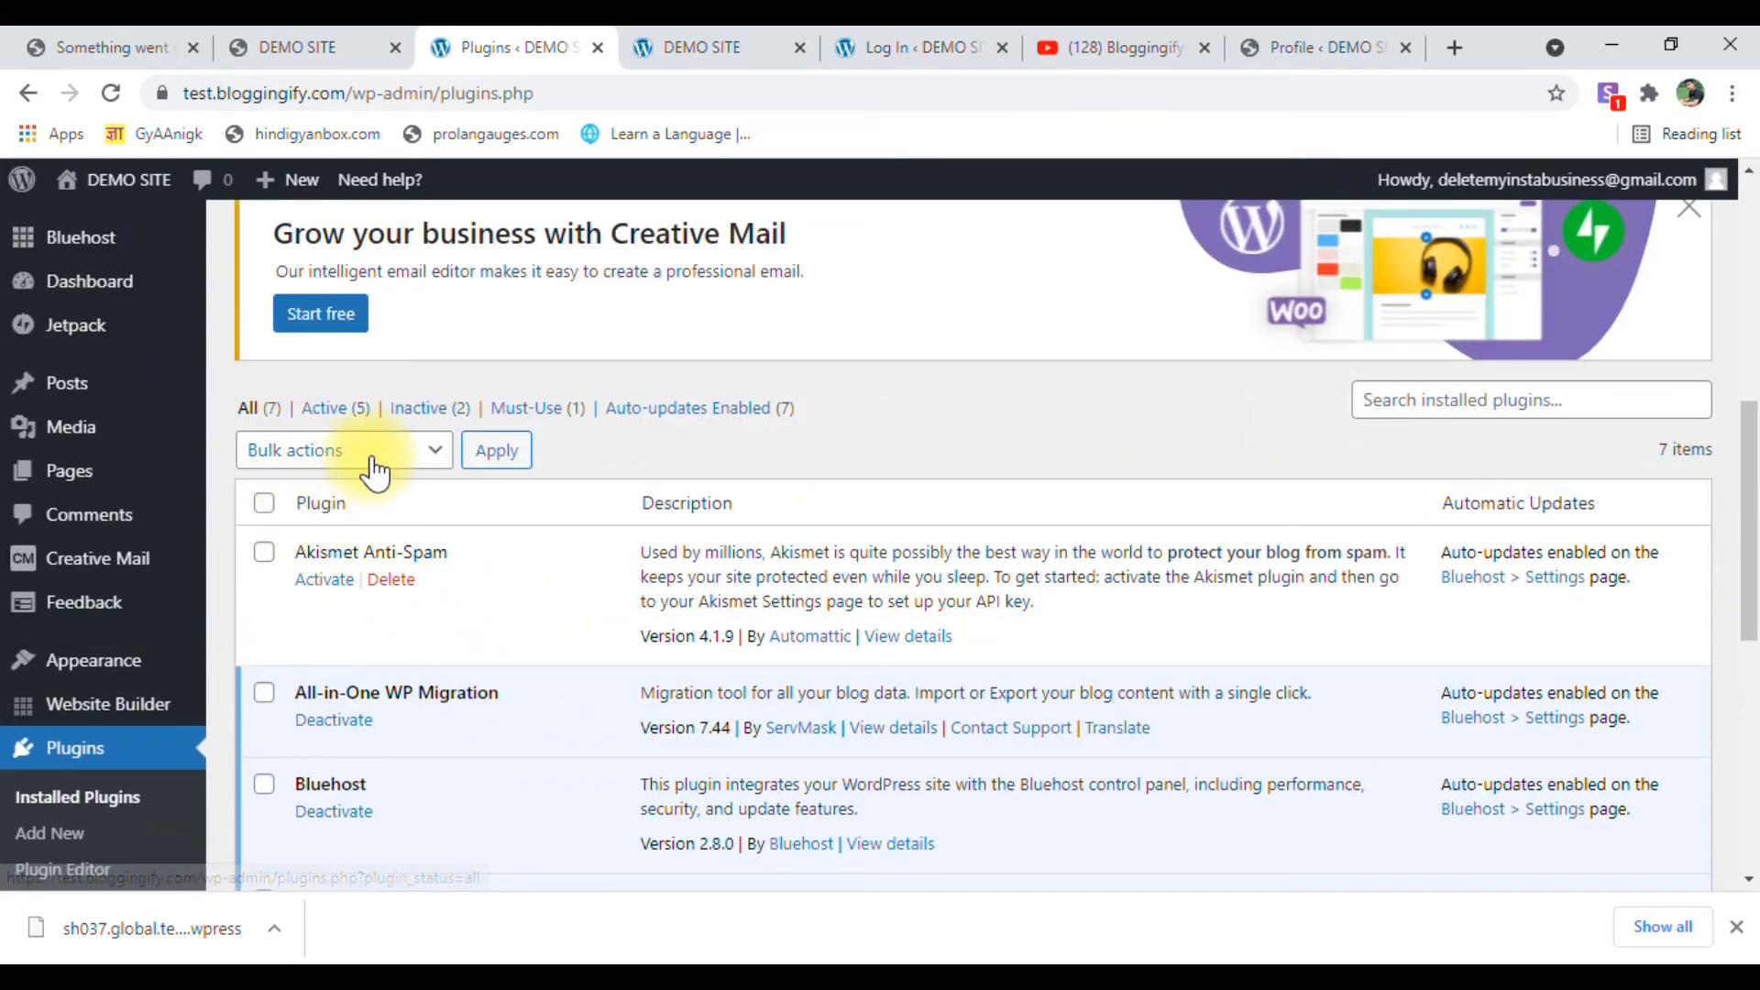
{"action": "scroll", "coordinate": [381, 523], "scroll_direction": "down", "scroll_amount": 3}
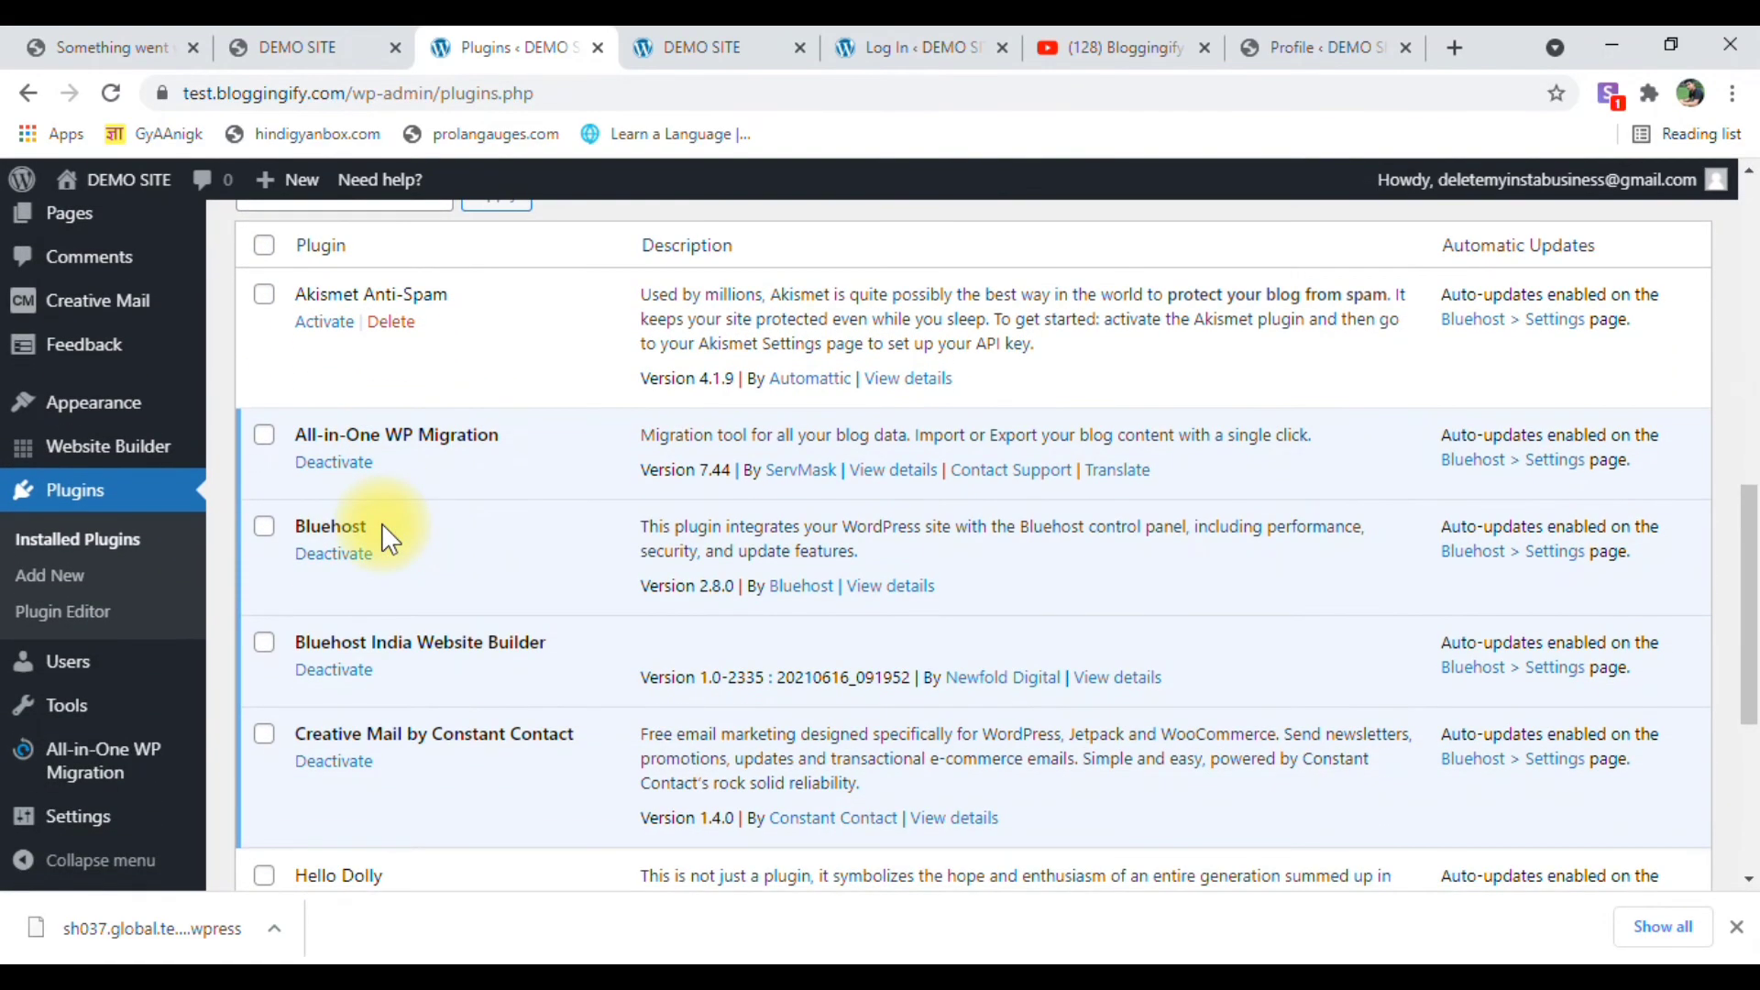
{"action": "scroll", "coordinate": [383, 475], "scroll_direction": "up", "scroll_amount": 5}
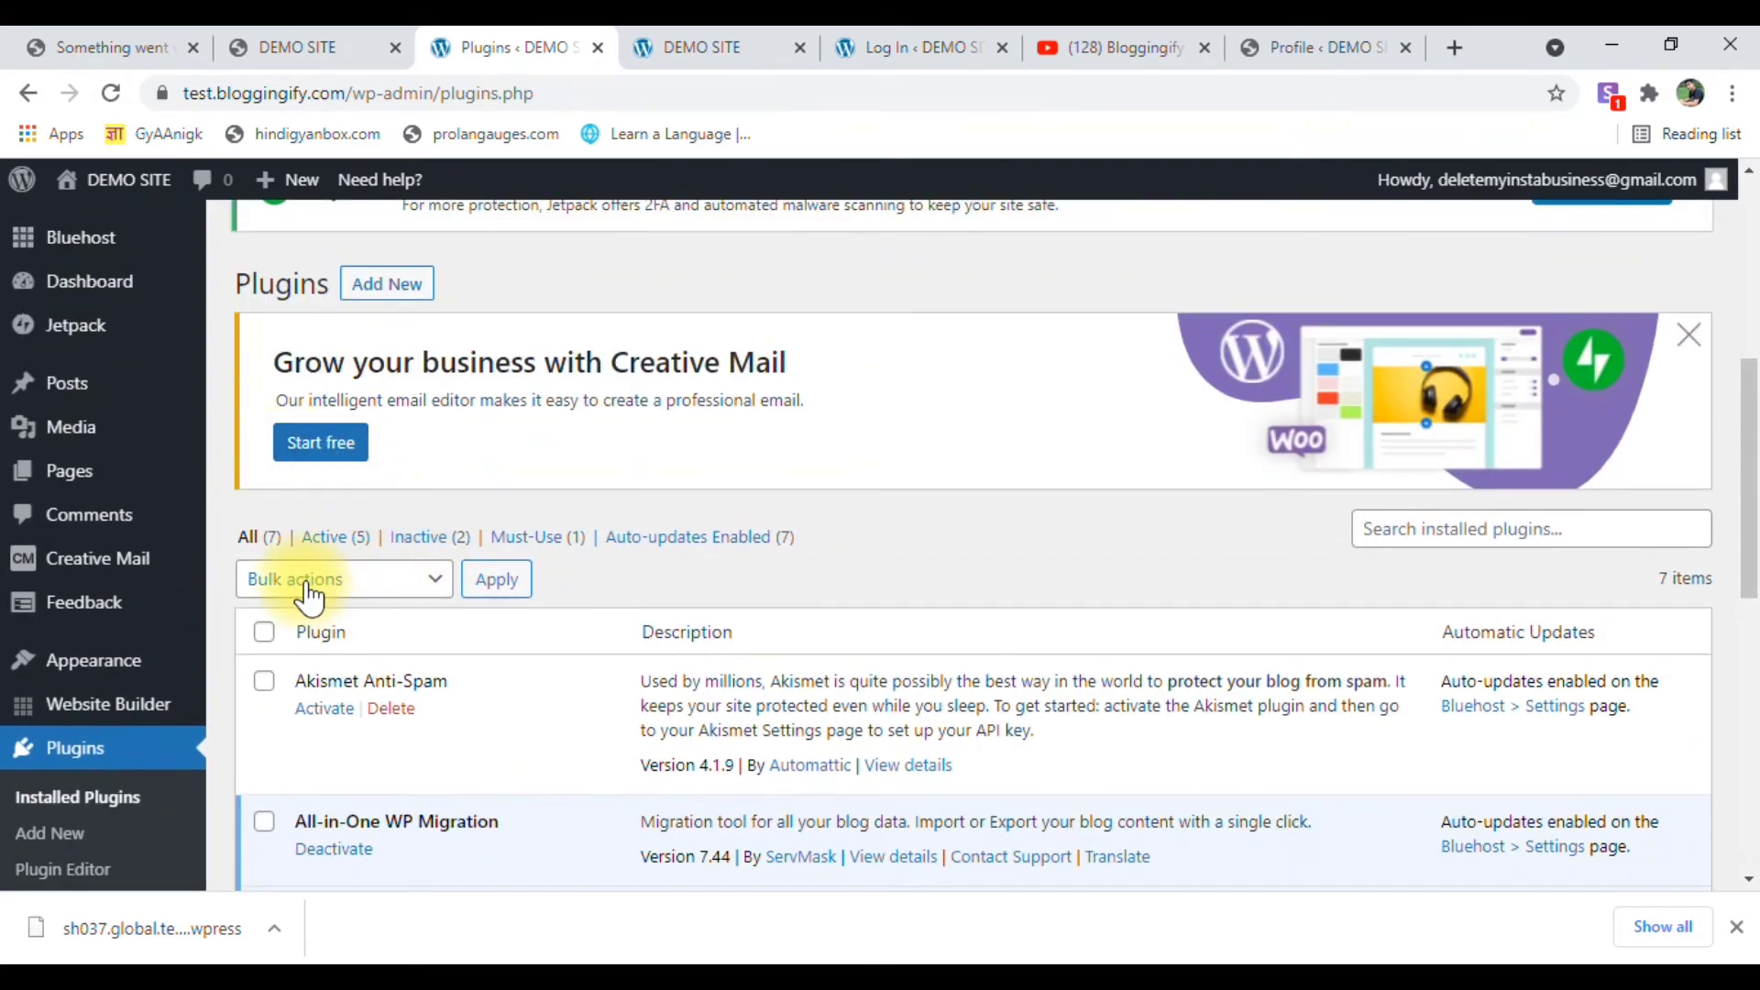
{"action": "scroll", "coordinate": [303, 586], "scroll_direction": "down", "scroll_amount": 5}
{"action": "scroll", "coordinate": [312, 486], "scroll_direction": "up", "scroll_amount": 3}
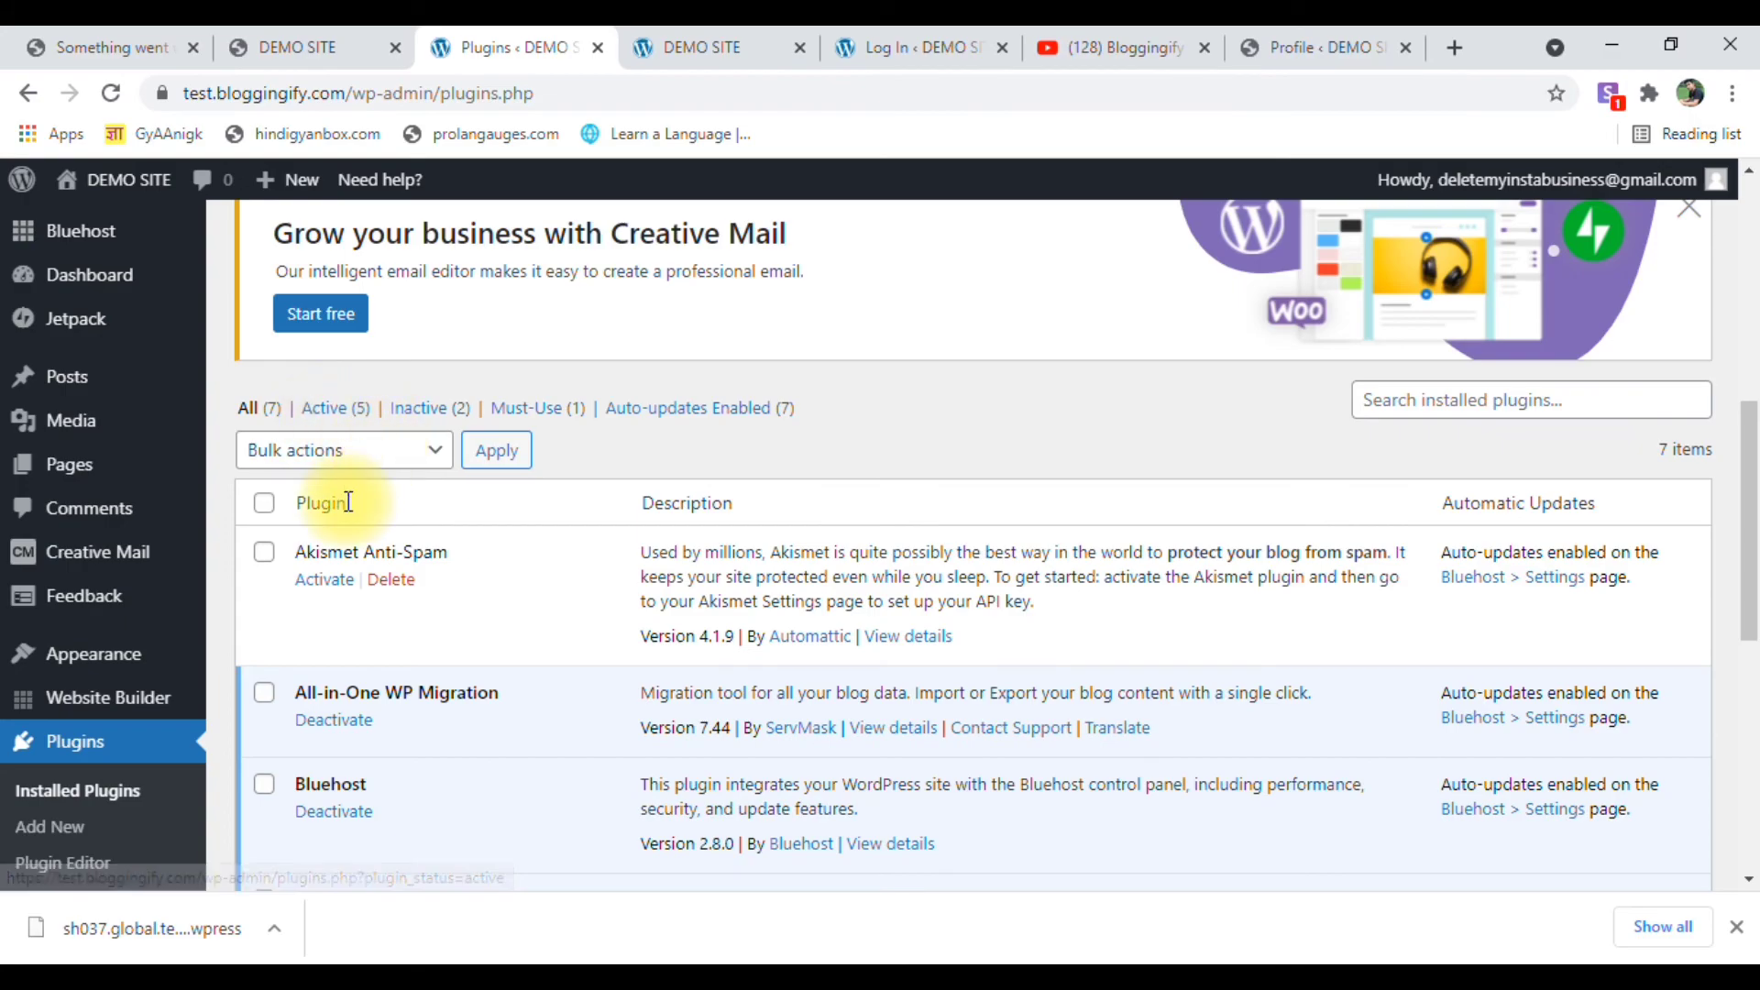
{"action": "scroll", "coordinate": [353, 504], "scroll_direction": "down", "scroll_amount": 7}
{"action": "scroll", "coordinate": [431, 522], "scroll_direction": "up", "scroll_amount": 3}
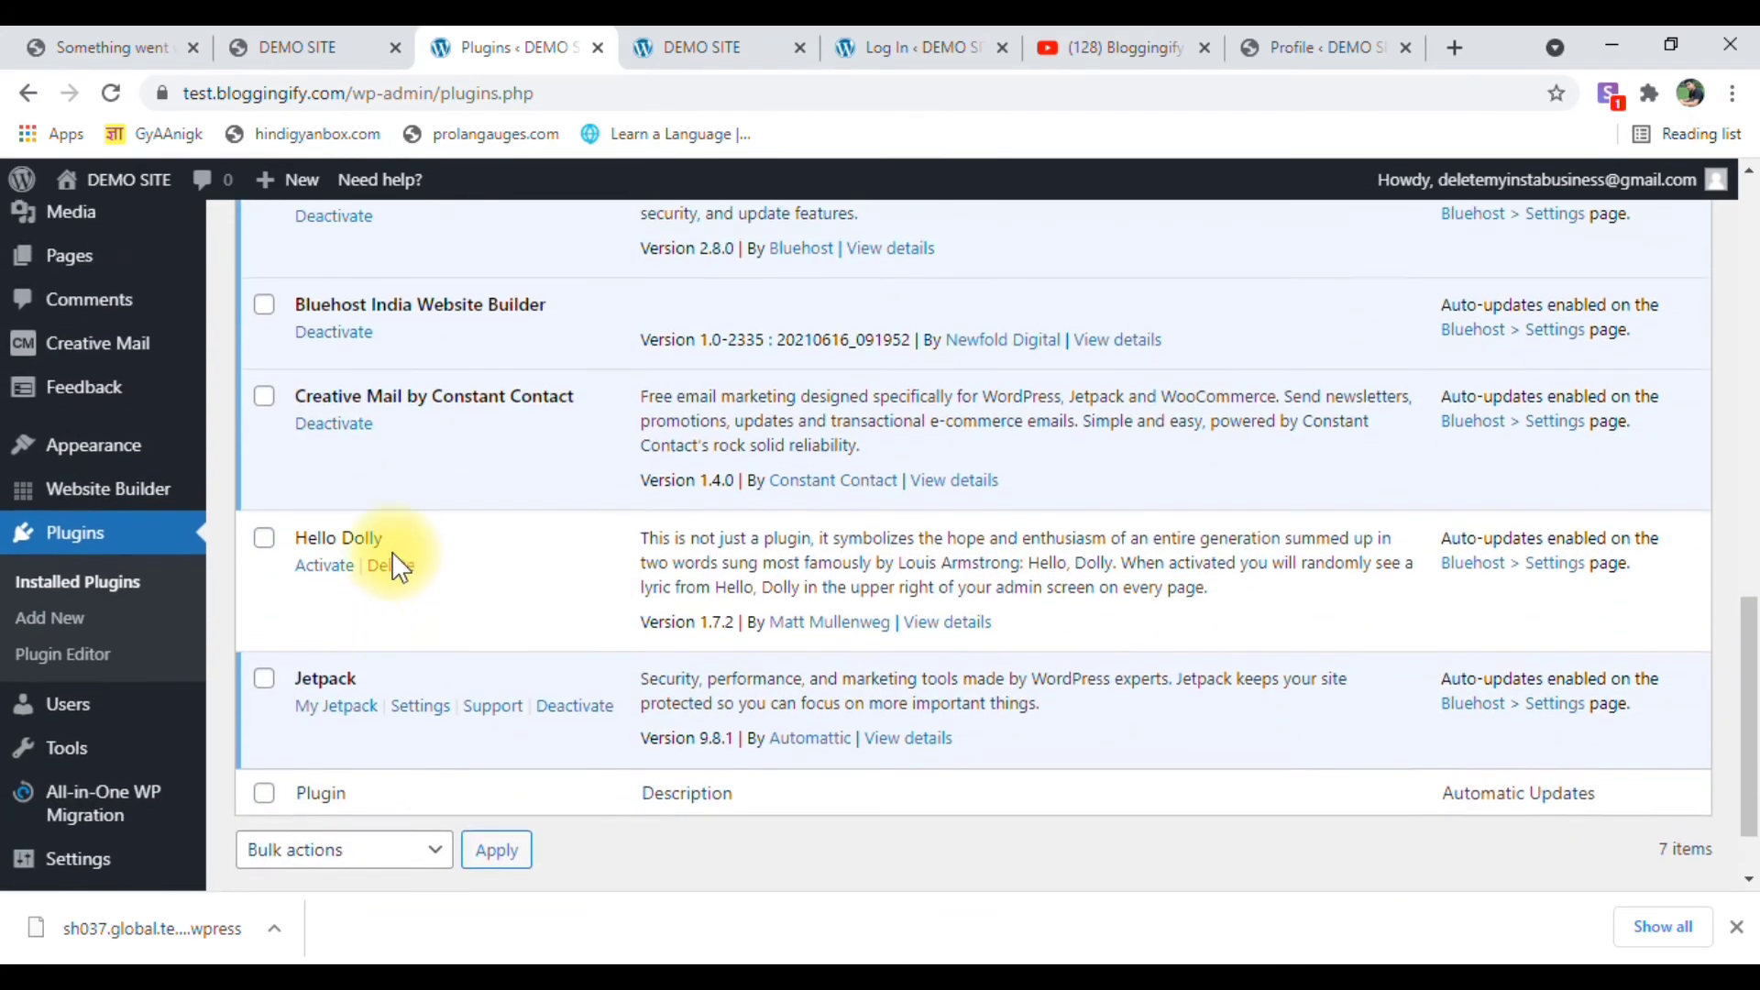
{"action": "scroll", "coordinate": [448, 600], "scroll_direction": "up", "scroll_amount": 6}
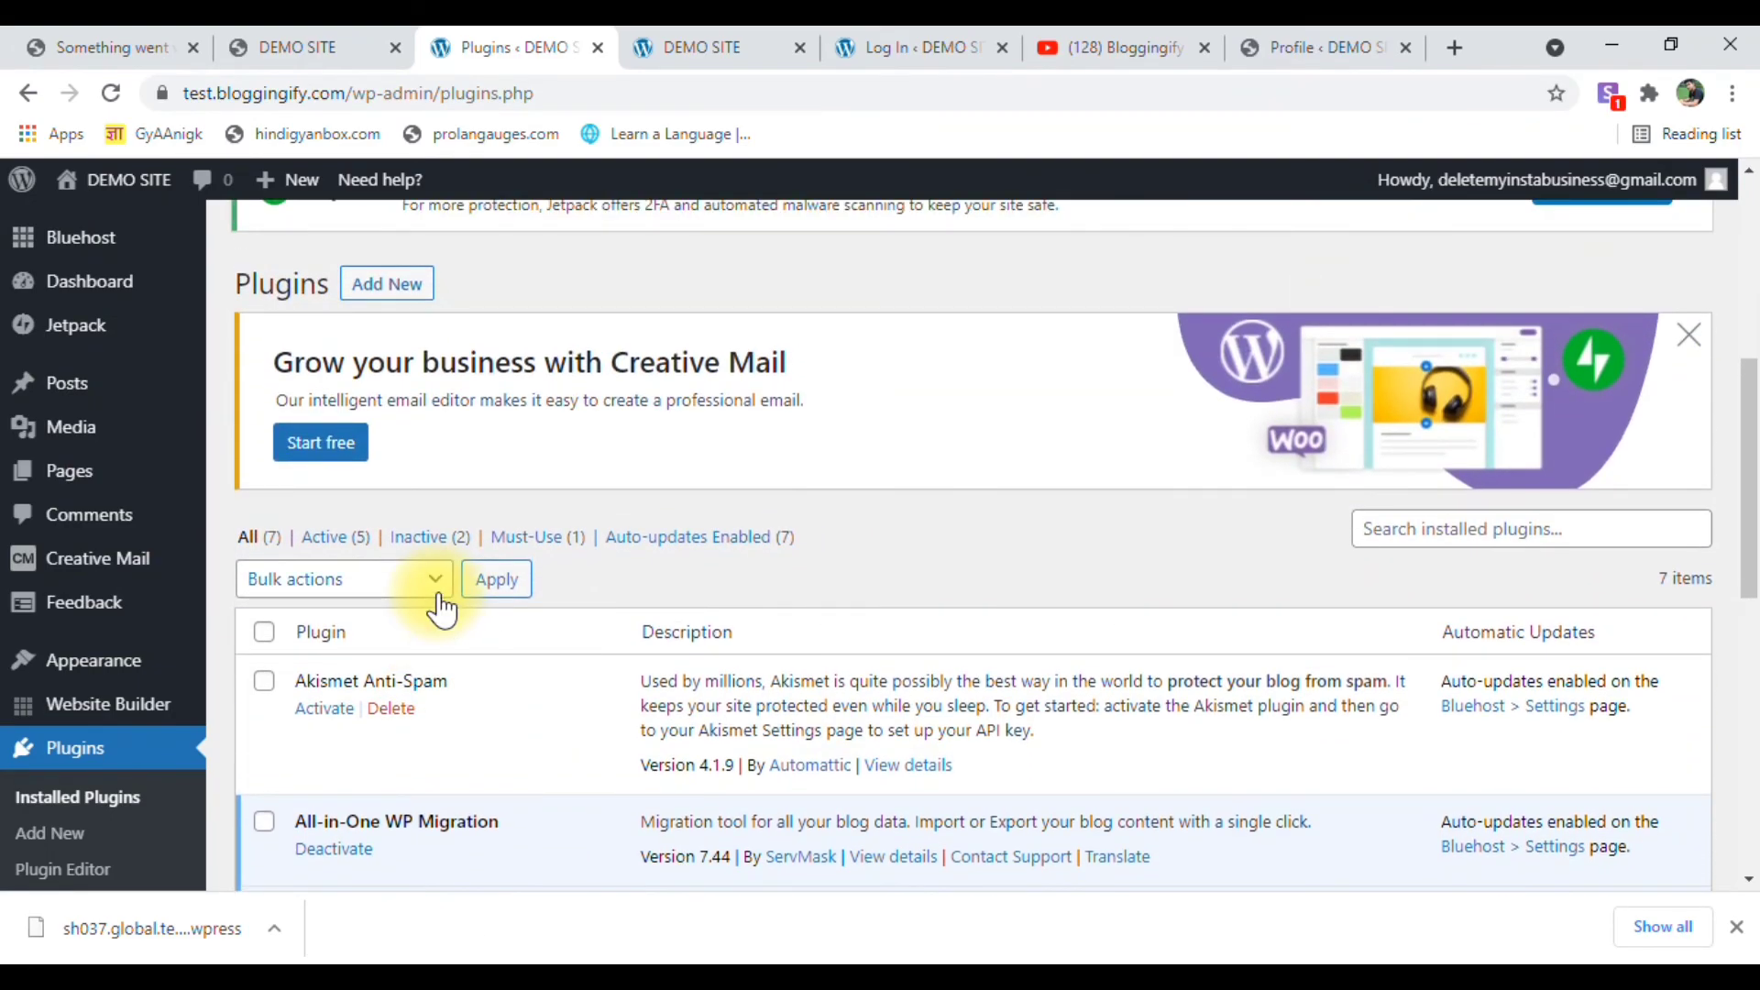
{"action": "scroll", "coordinate": [440, 602], "scroll_direction": "up", "scroll_amount": 6}
Return to the migrated site's front page, reload its home page through the site title, and check the content down to the footer.
{"action": "left_click", "coordinate": [692, 29]}
{"action": "scroll", "coordinate": [719, 664], "scroll_direction": "down", "scroll_amount": 4}
{"action": "scroll", "coordinate": [719, 664], "scroll_direction": "up", "scroll_amount": 4}
{"action": "left_click", "coordinate": [110, 260]}
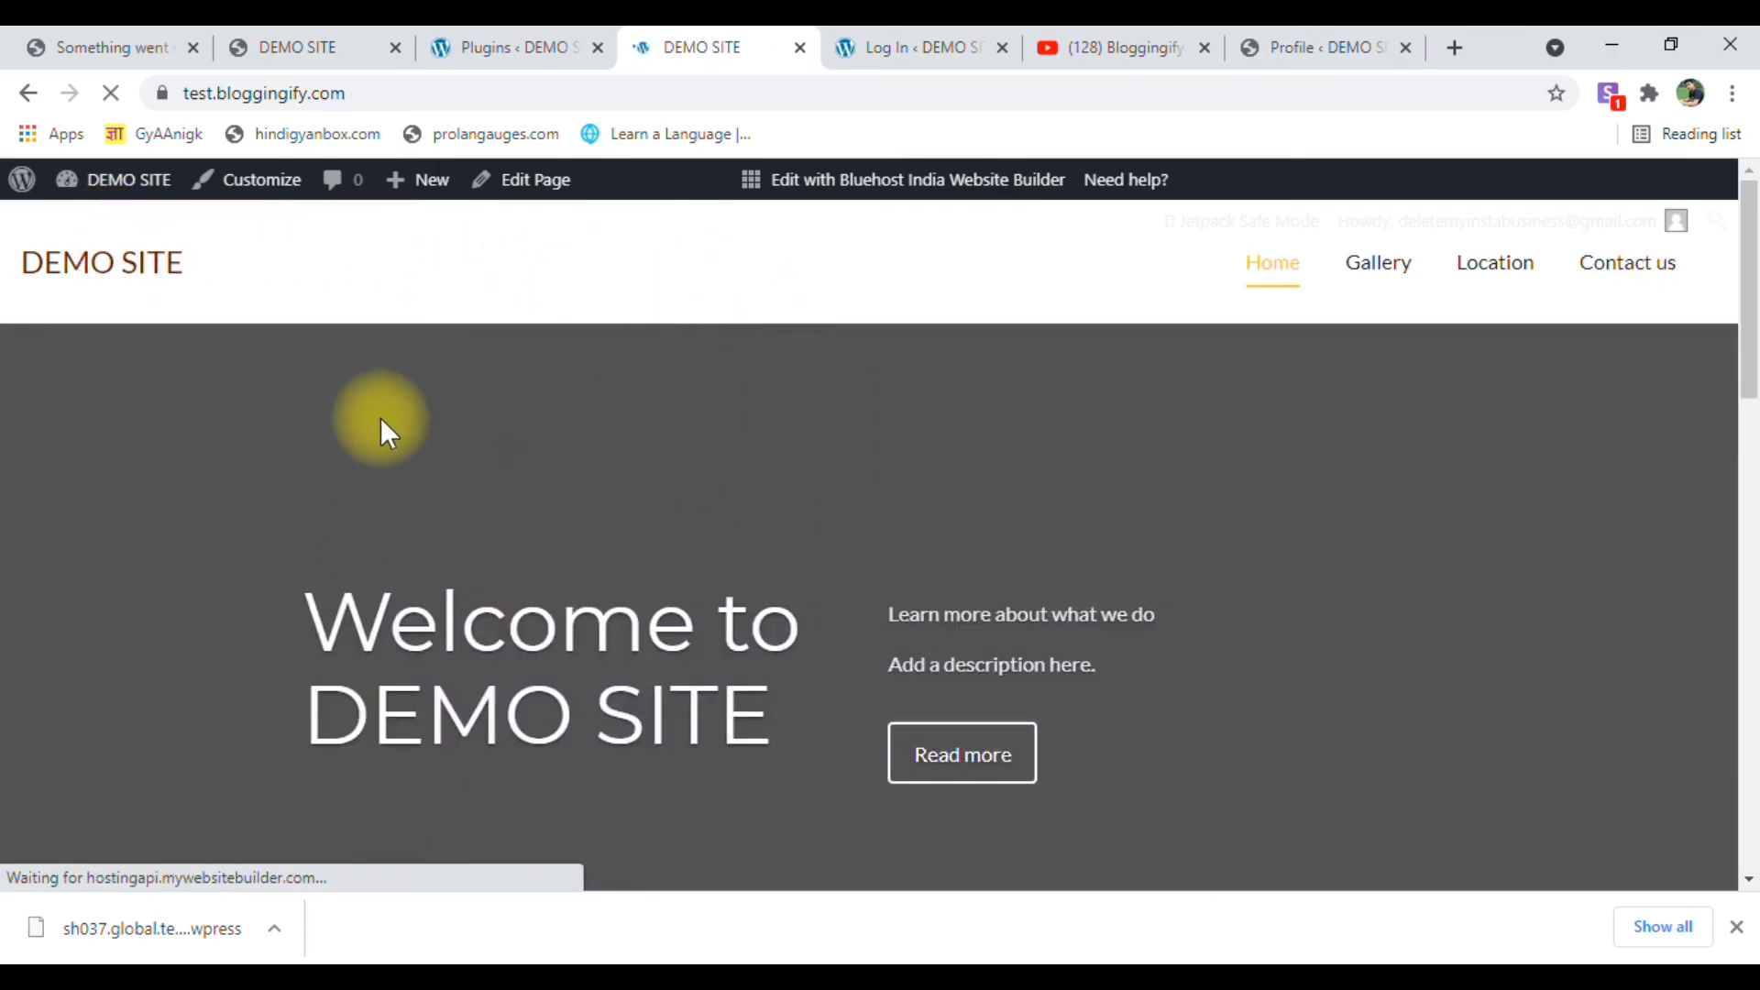
{"action": "scroll", "coordinate": [807, 554], "scroll_direction": "down", "scroll_amount": 15}
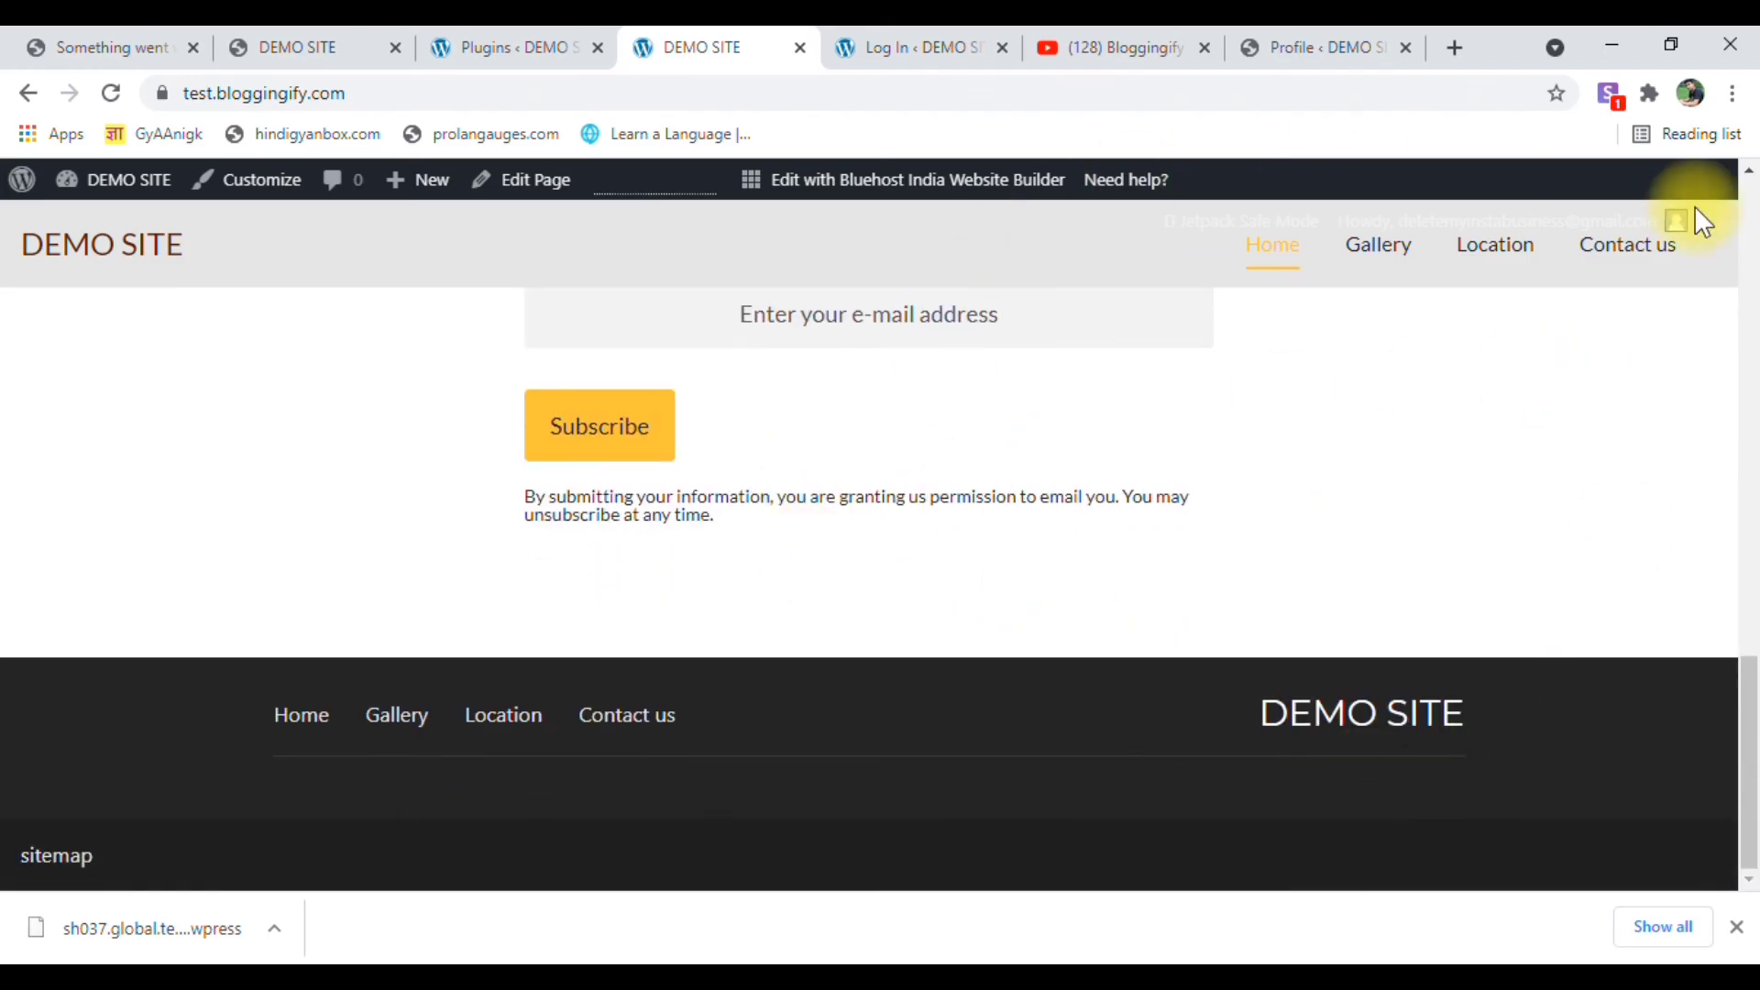
Switch to the Bloggingify channel's videos page on YouTube.
{"action": "left_click", "coordinate": [1148, 30]}
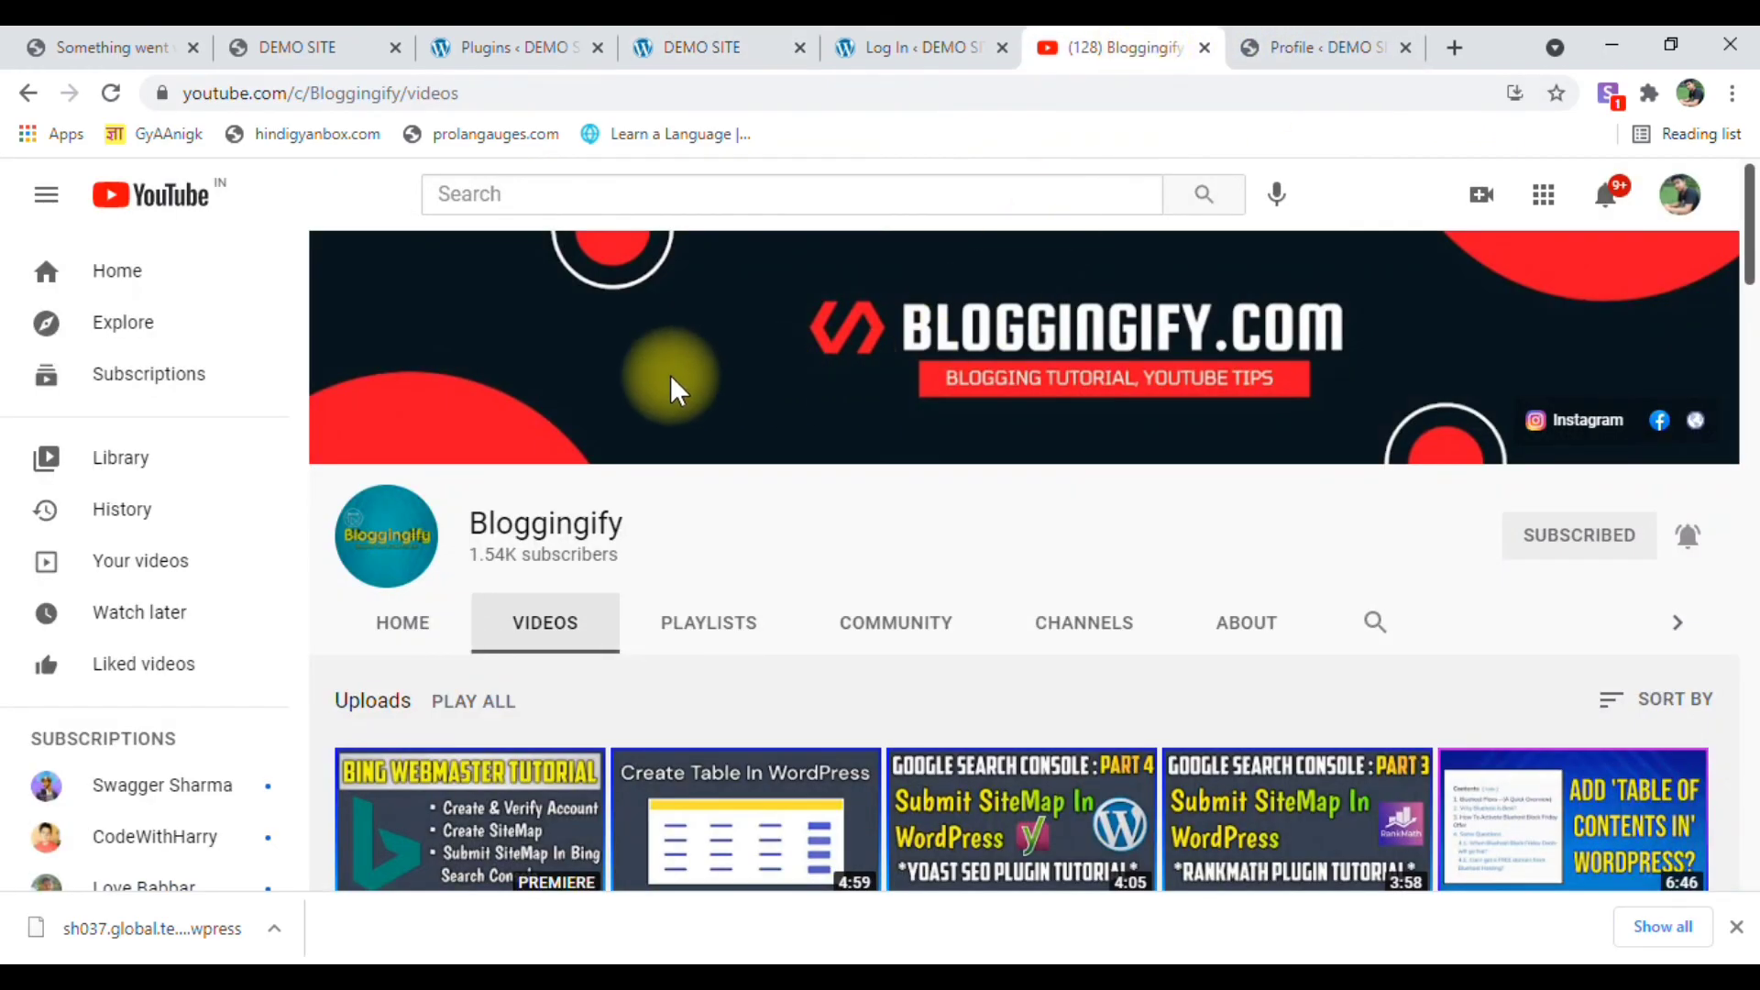